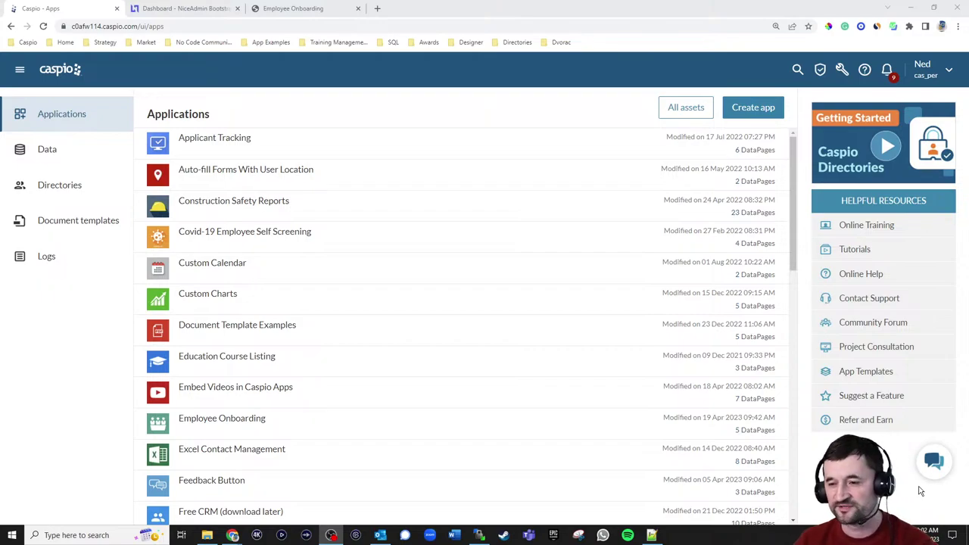
- Open Employee Onboarding from the NiceAdmin profile menu to see all five tasks Incomplete
mouse_move(792, 205)
mouse_down()
mouse_move(795, 331)
mouse_move(800, 196)
mouse_up()
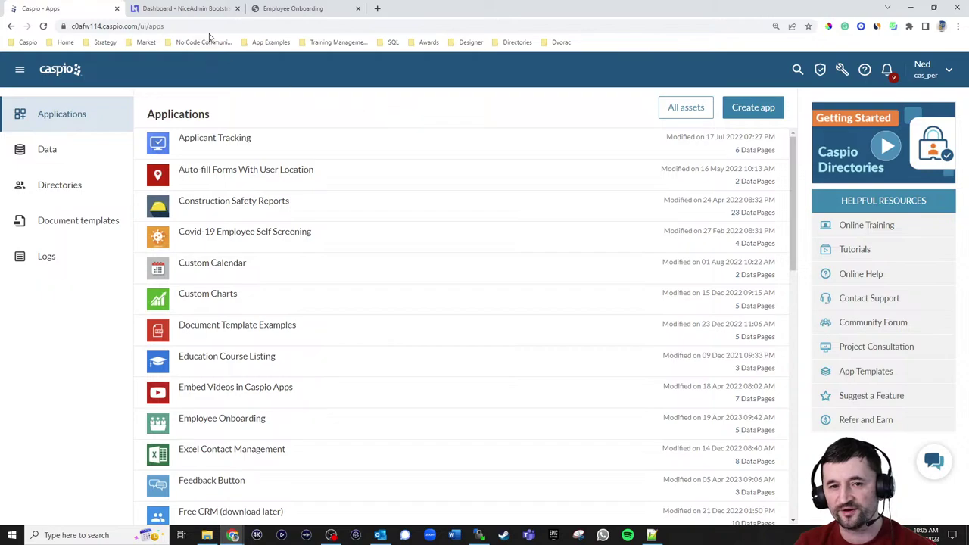
click(191, 11)
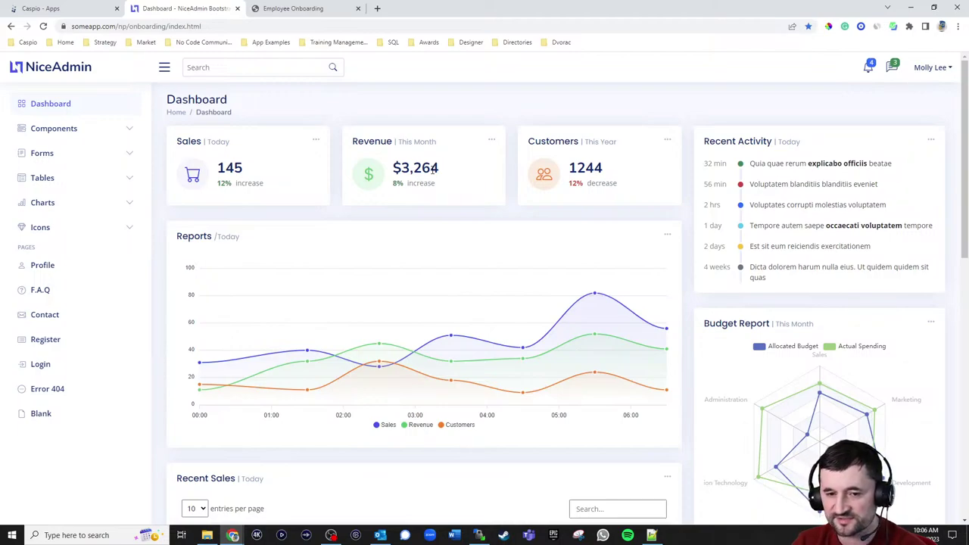
click(936, 71)
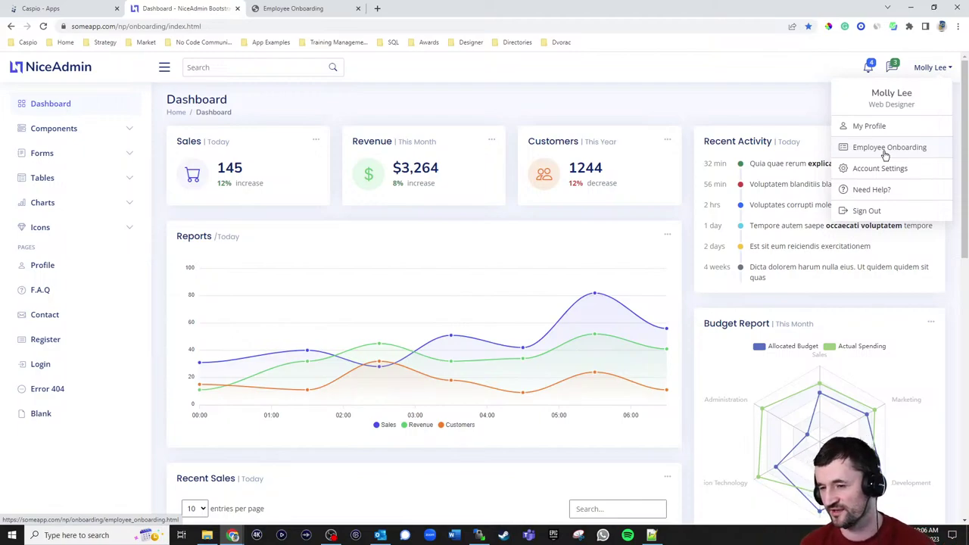
click(886, 151)
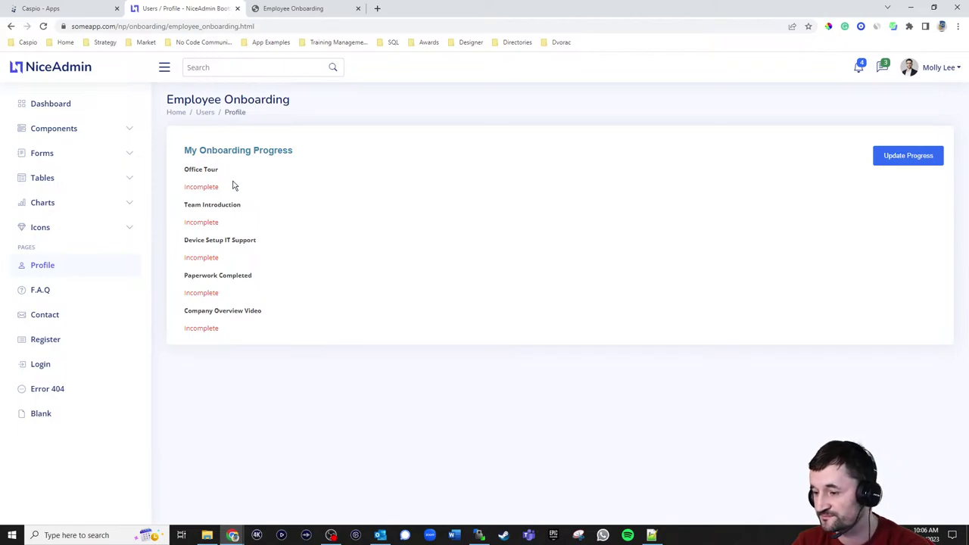
- Record Office Tour as completed on 04/19/2023 in NiceAdmin's Update Progress form
click(893, 160)
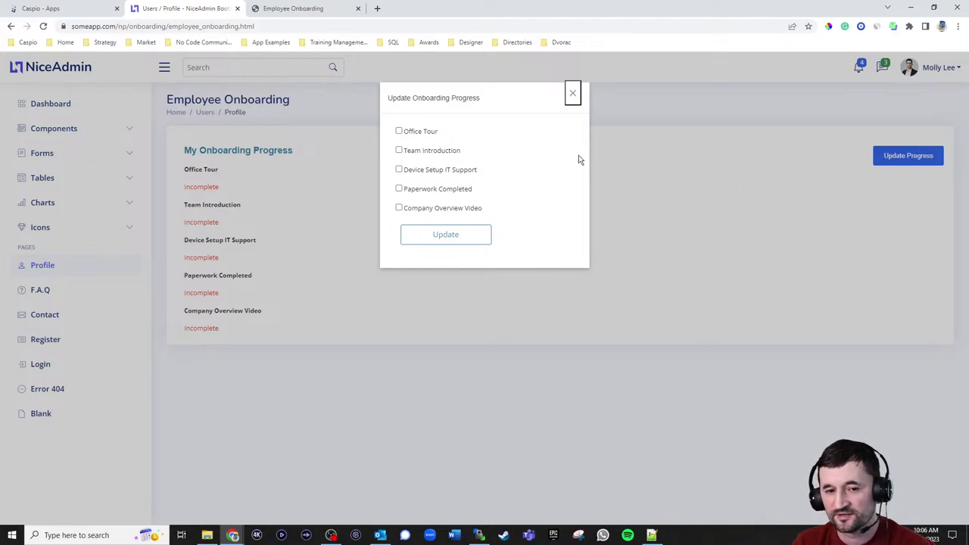
click(399, 133)
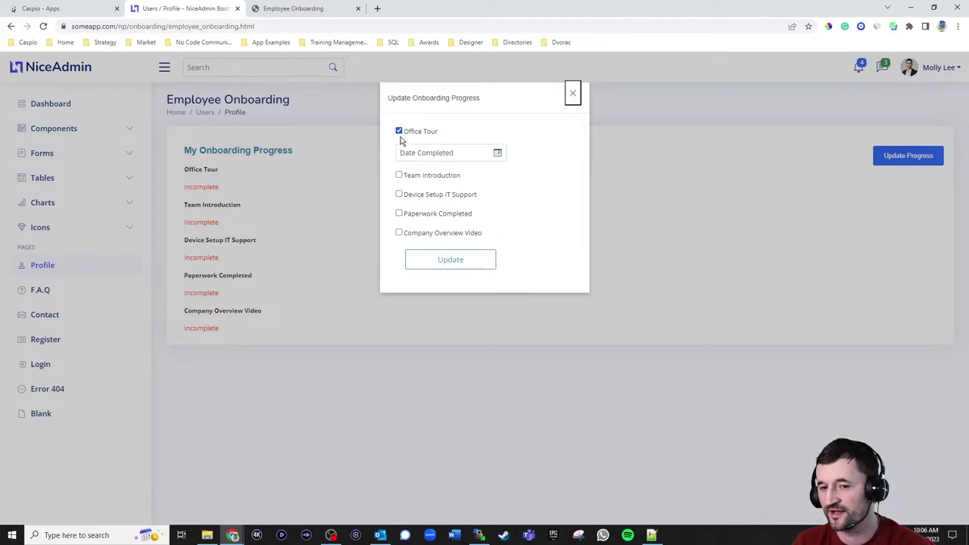
click(496, 154)
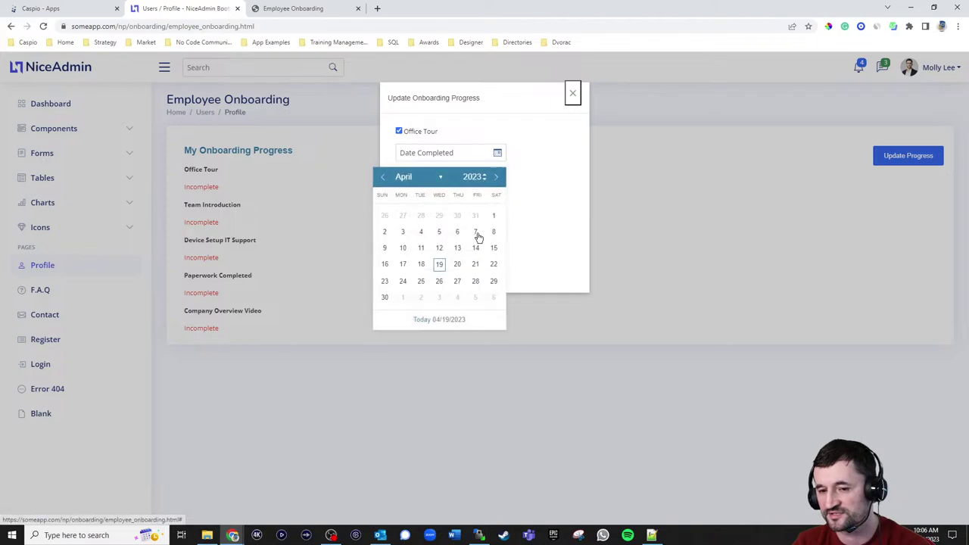
click(439, 264)
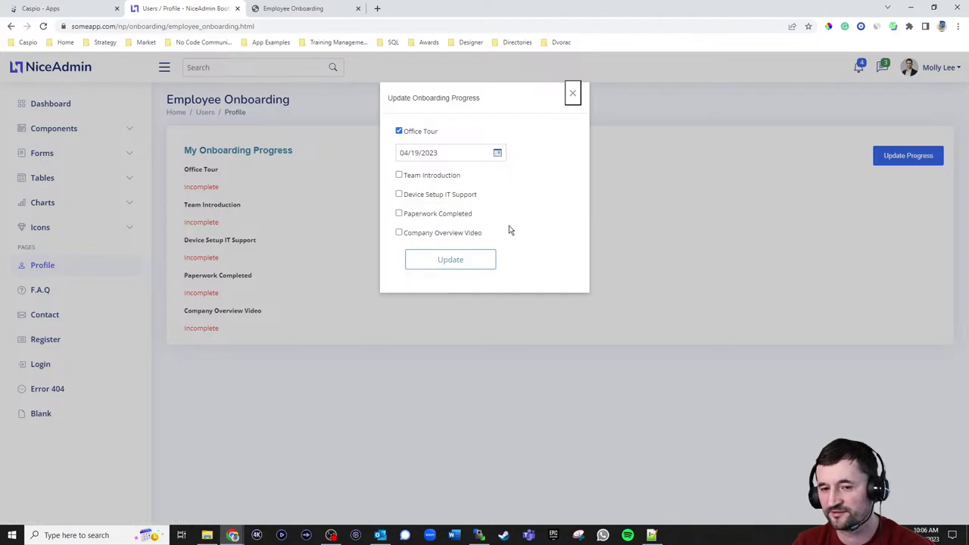
click(462, 261)
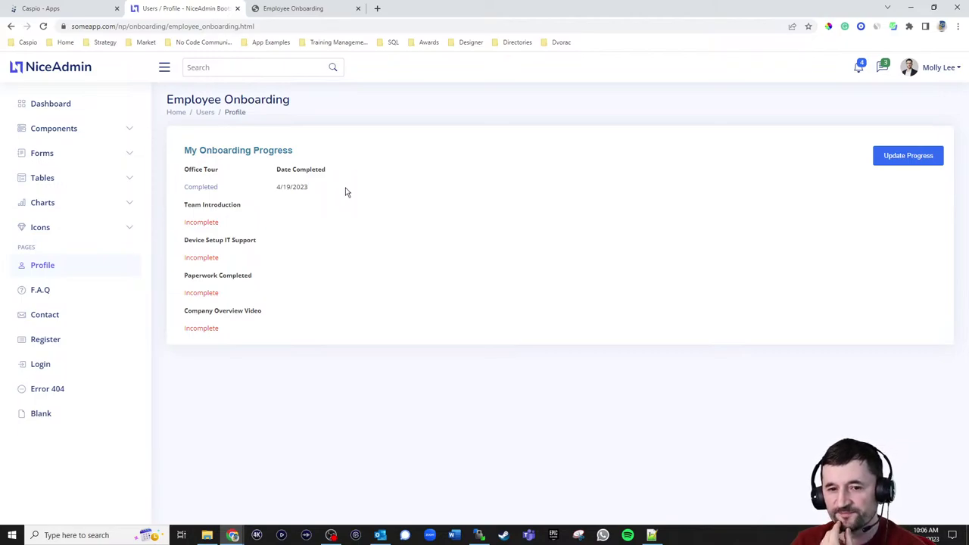
click(319, 10)
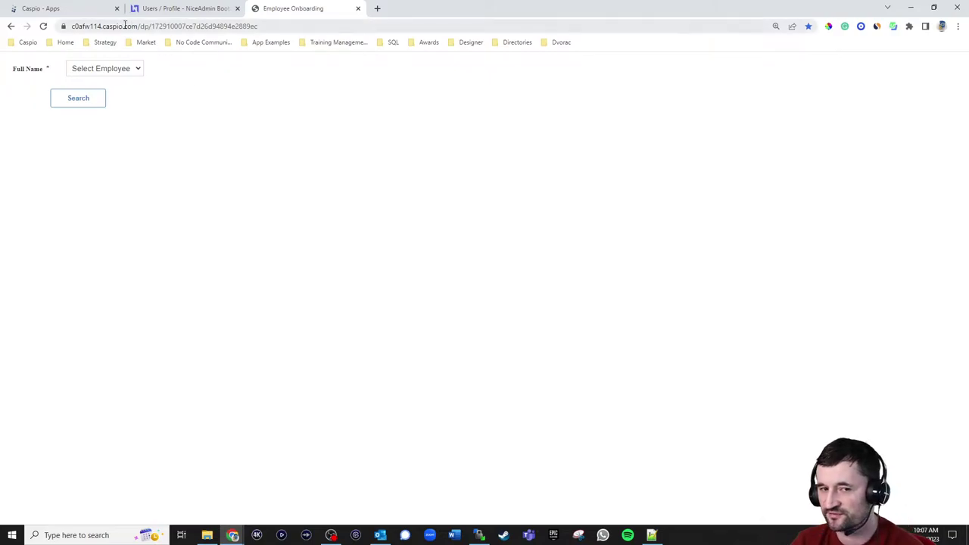
- Search the employee on the standalone page to confirm Office Tour completed on 4/19/2023
click(121, 70)
click(106, 99)
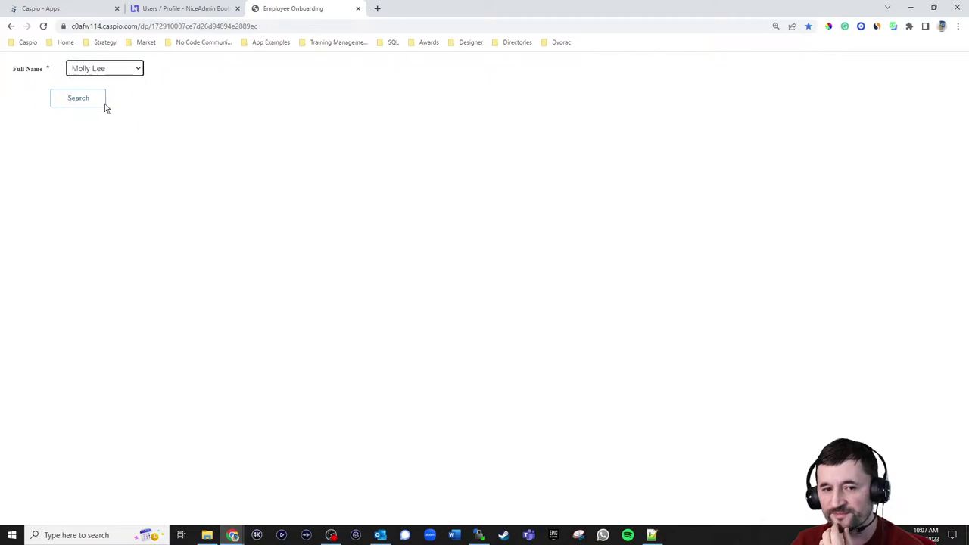
click(99, 104)
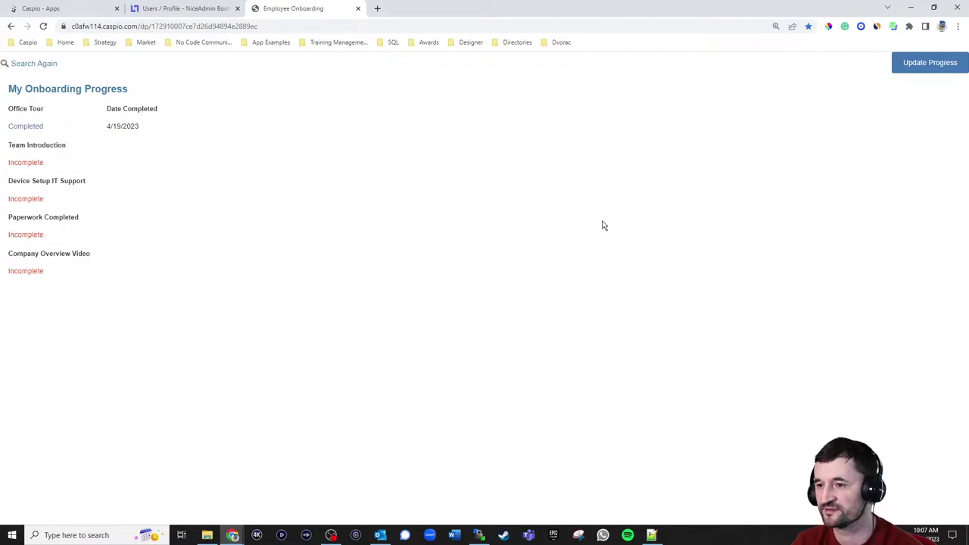
click(912, 64)
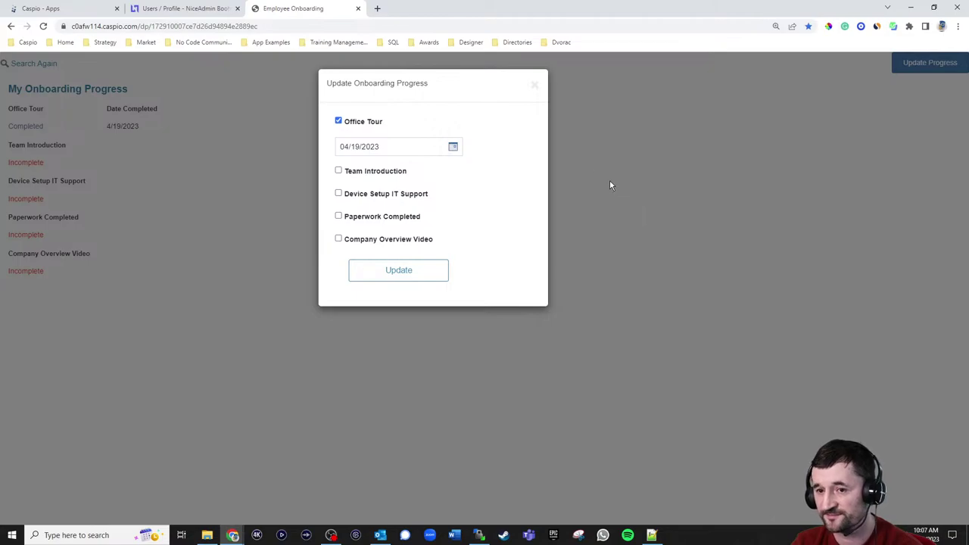
click(534, 86)
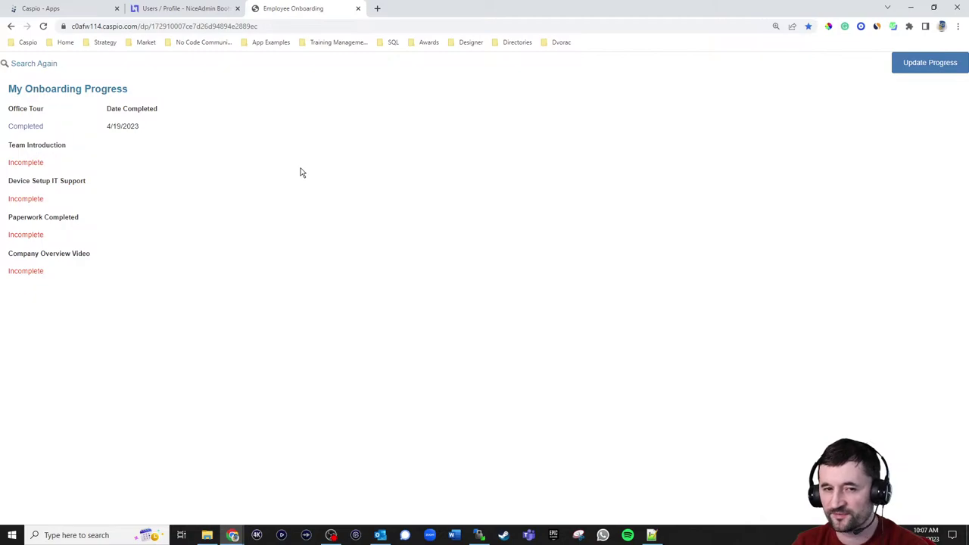
- Record Team Introduction as completed on 04/19/2023 in NiceAdmin's Update Progress form
click(195, 15)
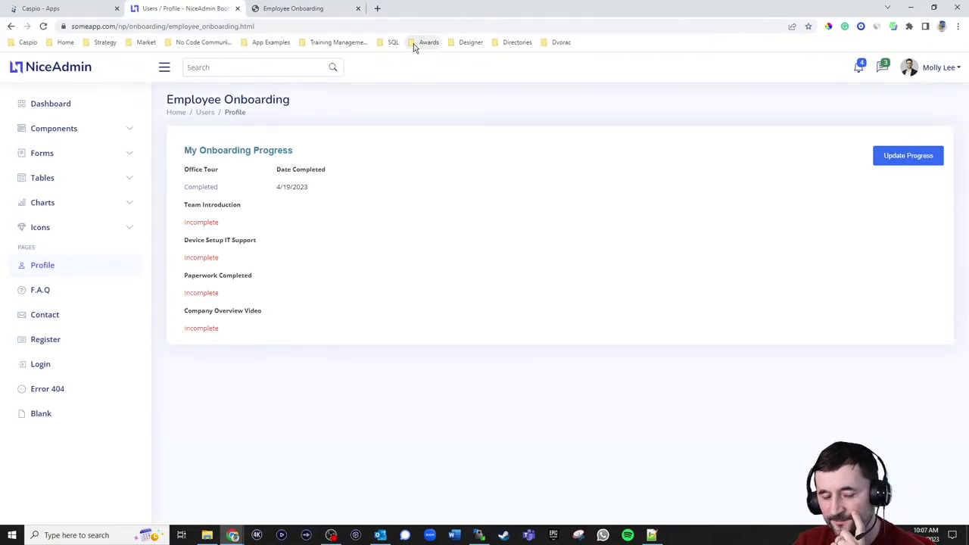
click(889, 157)
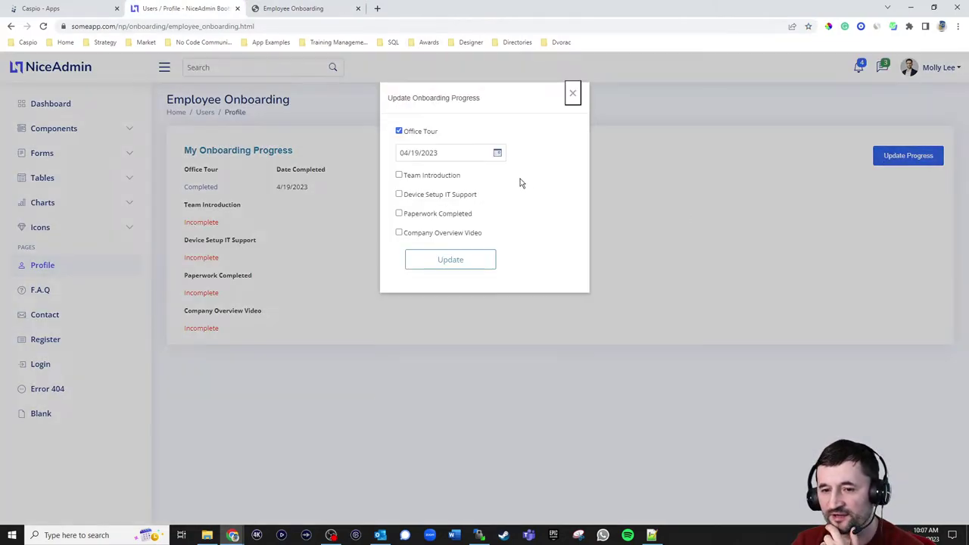
click(420, 175)
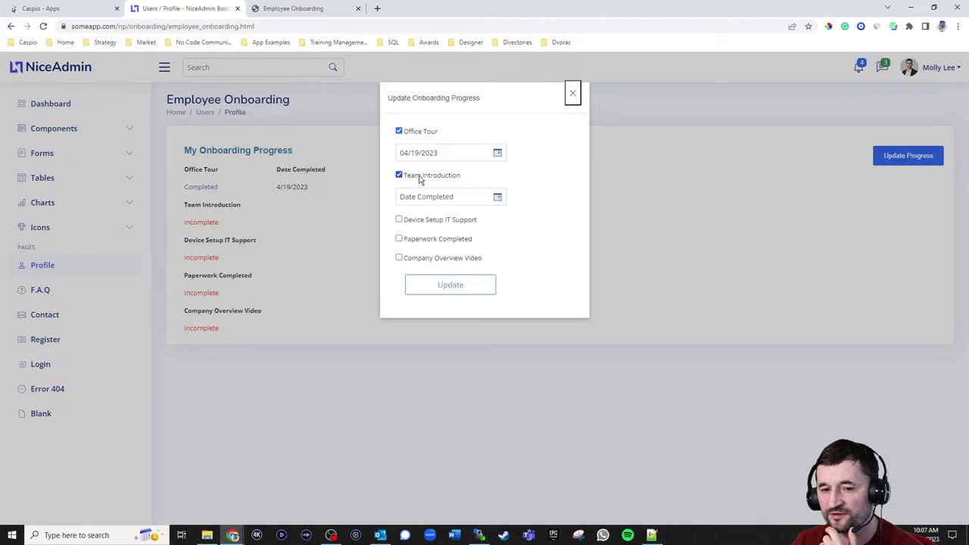
click(500, 198)
click(442, 307)
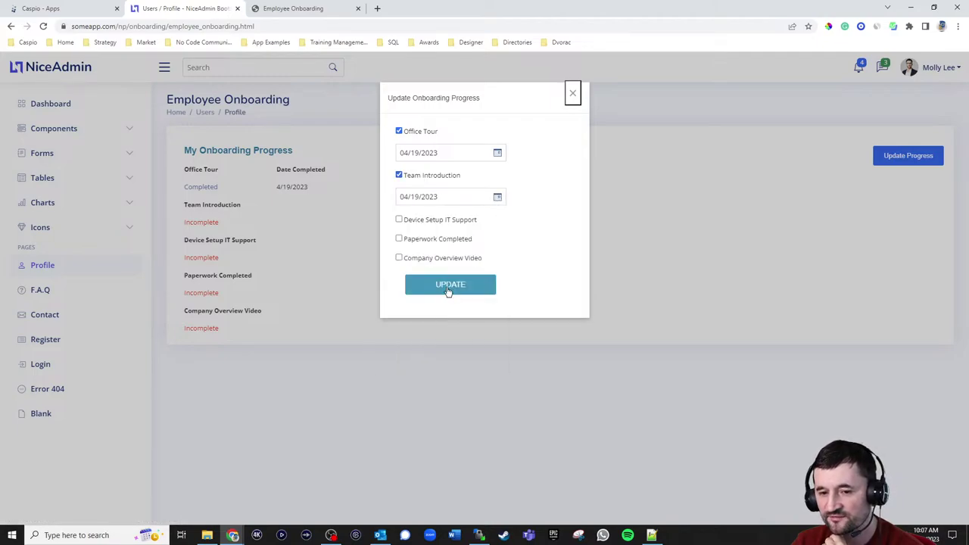
click(448, 289)
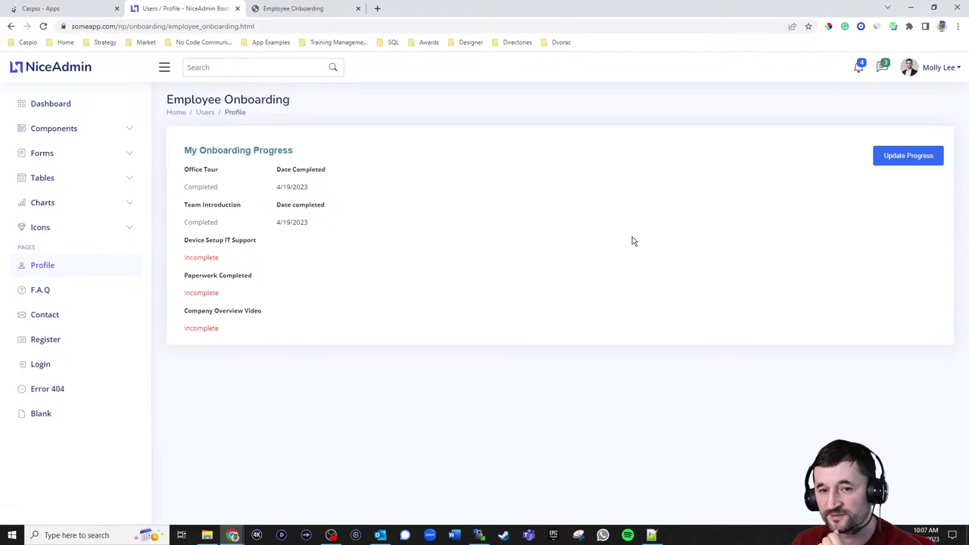
- Reload the standalone onboarding page and search the employee to confirm Team Introduction completed
click(340, 13)
click(42, 26)
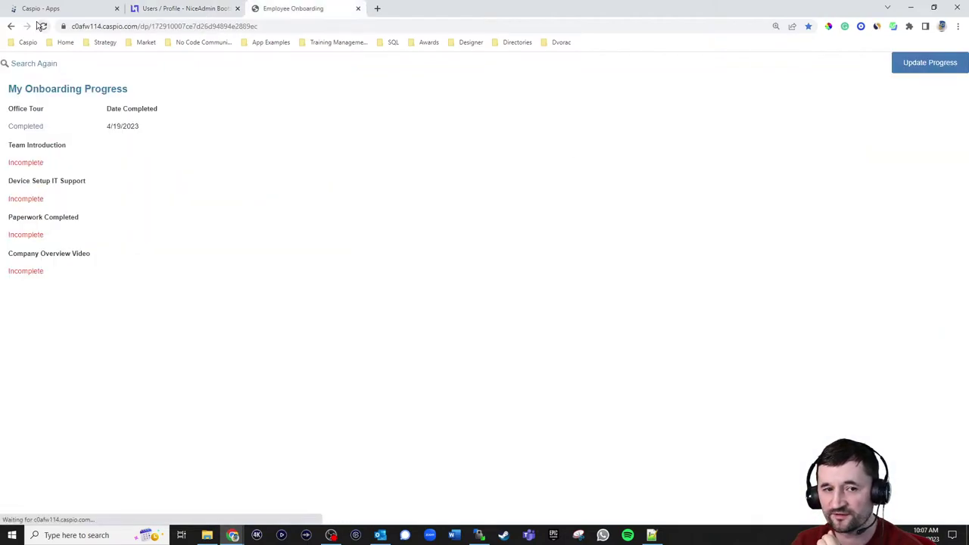
click(107, 69)
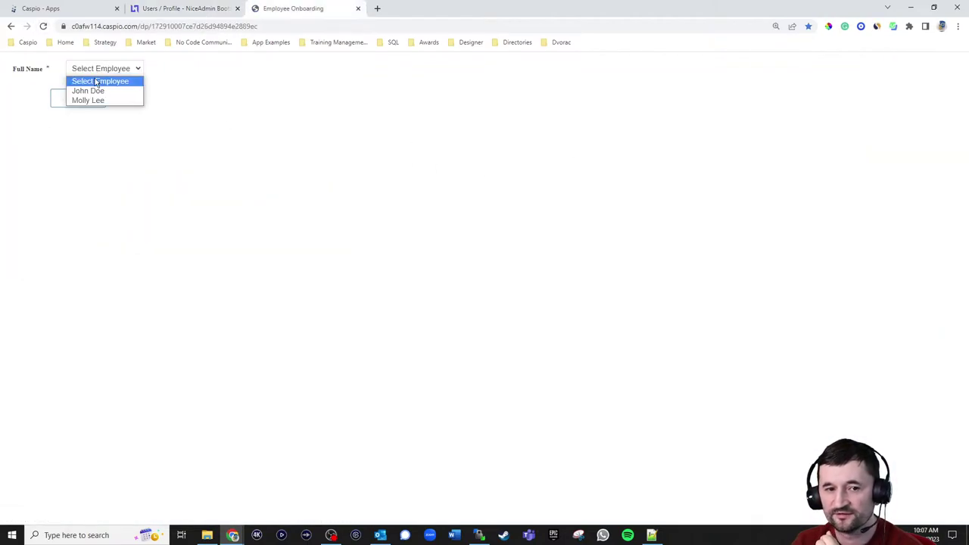
click(87, 100)
click(103, 100)
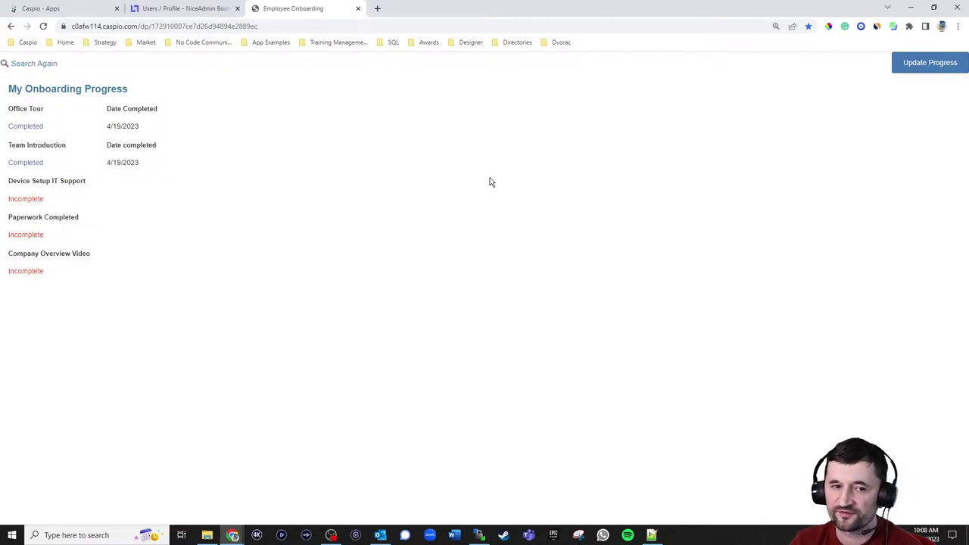
click(76, 14)
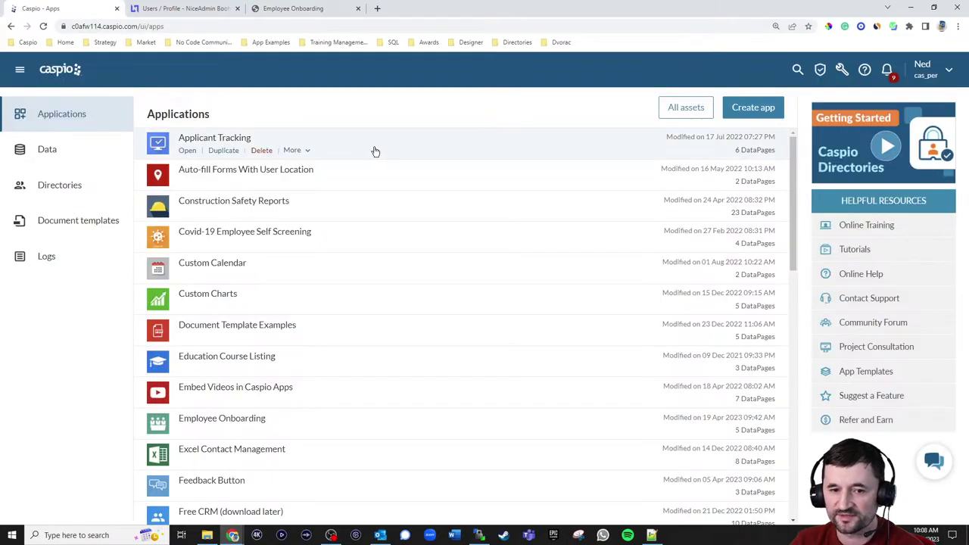
- In the Employee Onboarding app, browse eo_tbl_users records, then review its Yes/No and Date/Time fields
scroll(270, 342, down, 1)
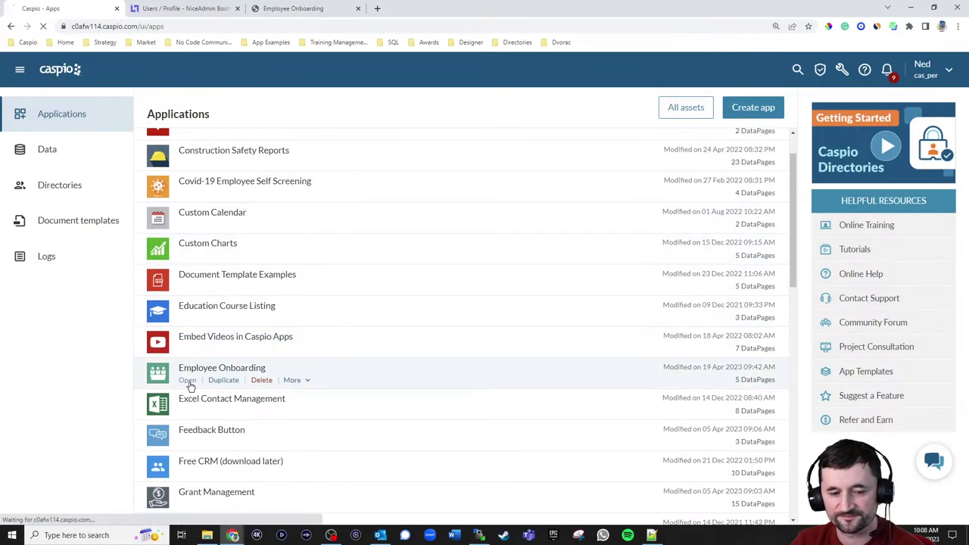
click(188, 381)
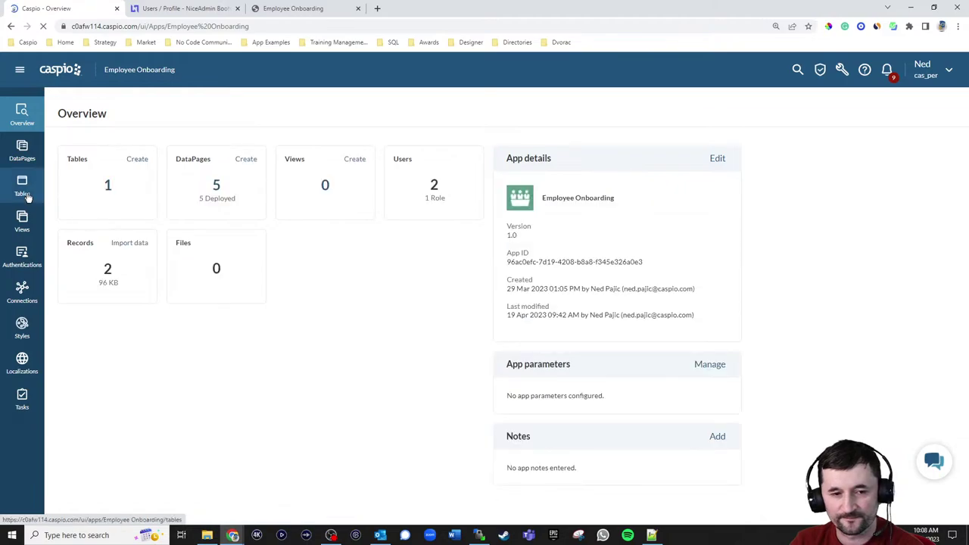
click(23, 187)
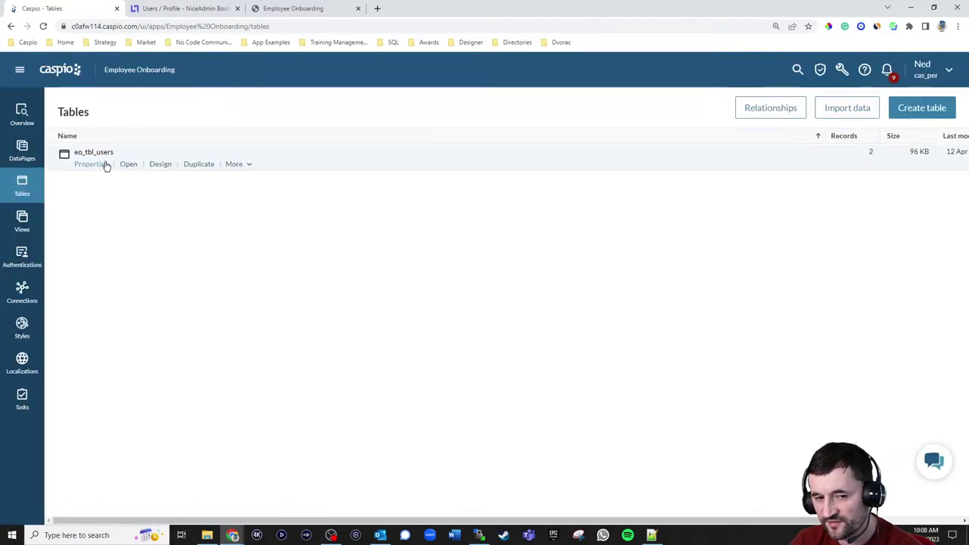
click(156, 165)
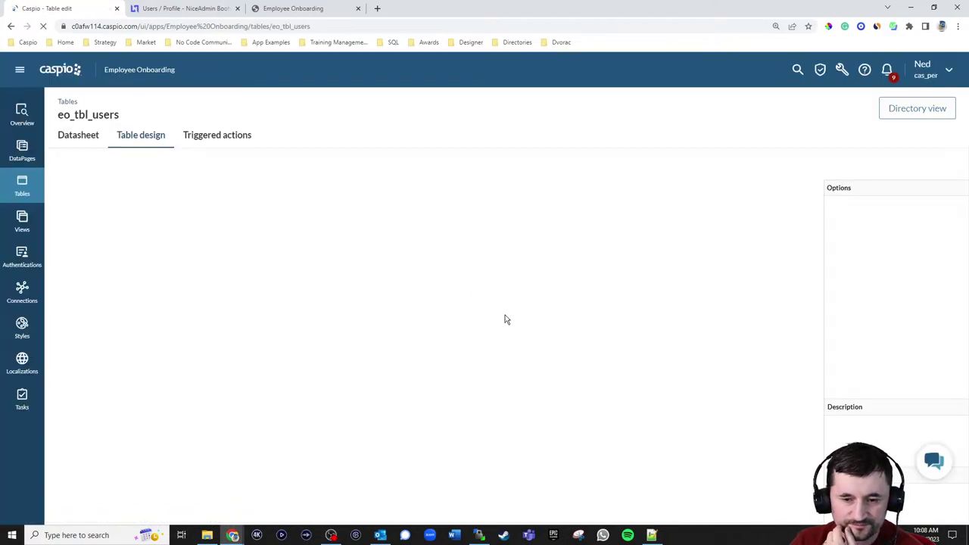
scroll(501, 306, down, 1)
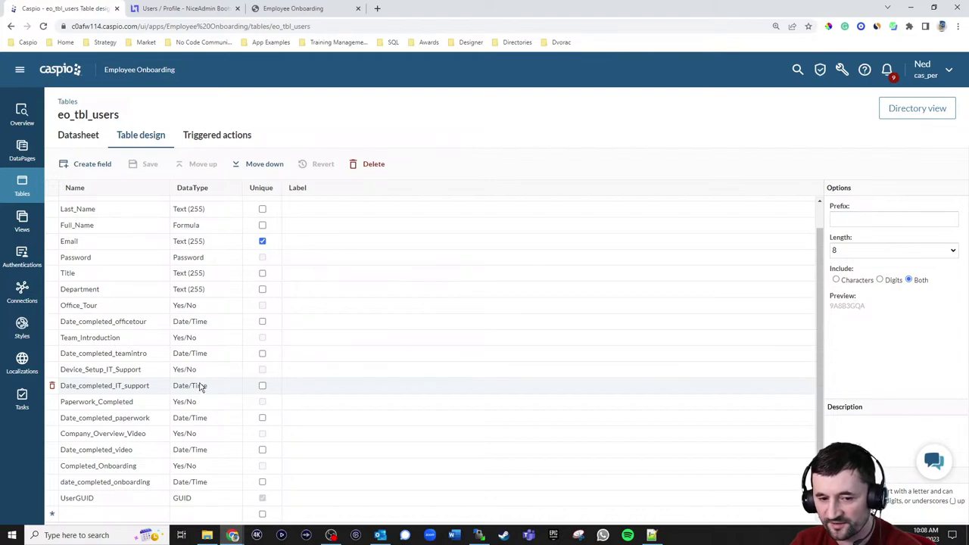
click(78, 136)
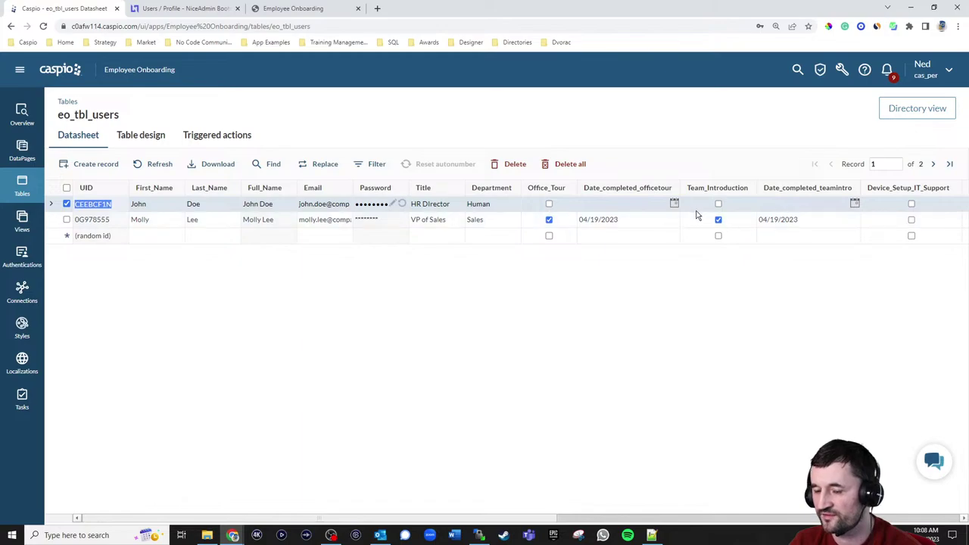
click(176, 141)
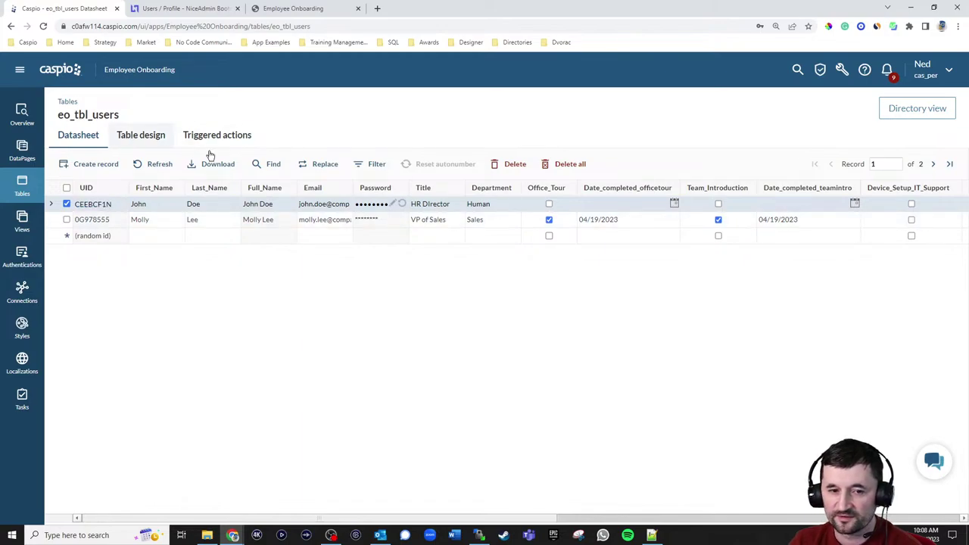
scroll(512, 307, down, 1)
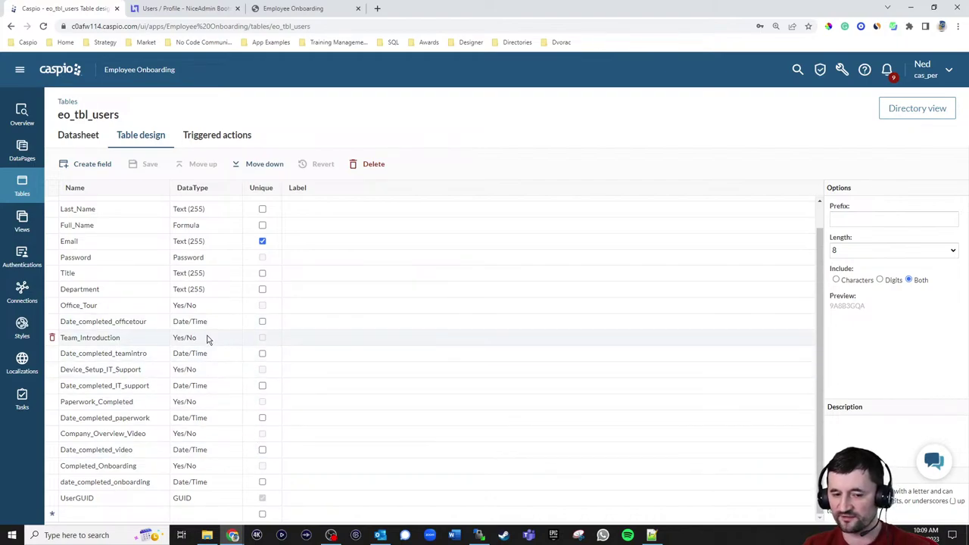
- Show the DataPages list and expand the Employees folder to its three DataPages
click(28, 159)
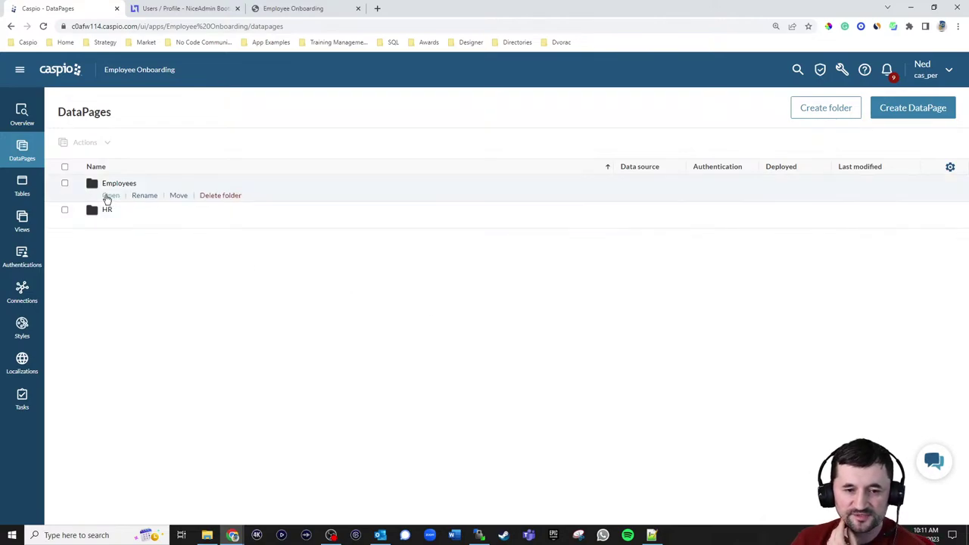
click(110, 196)
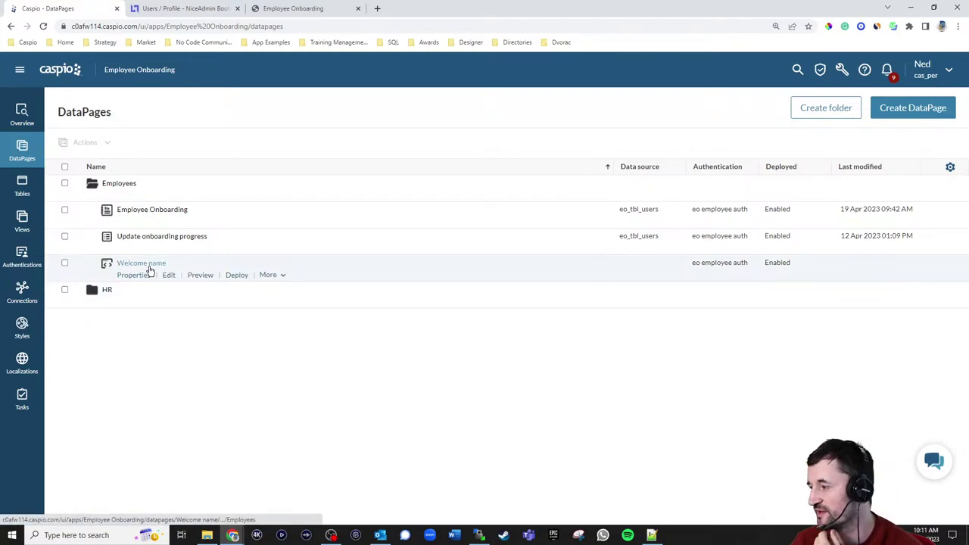
- Sign the employee out of NiceAdmin from the dashboard's profile menu
click(221, 25)
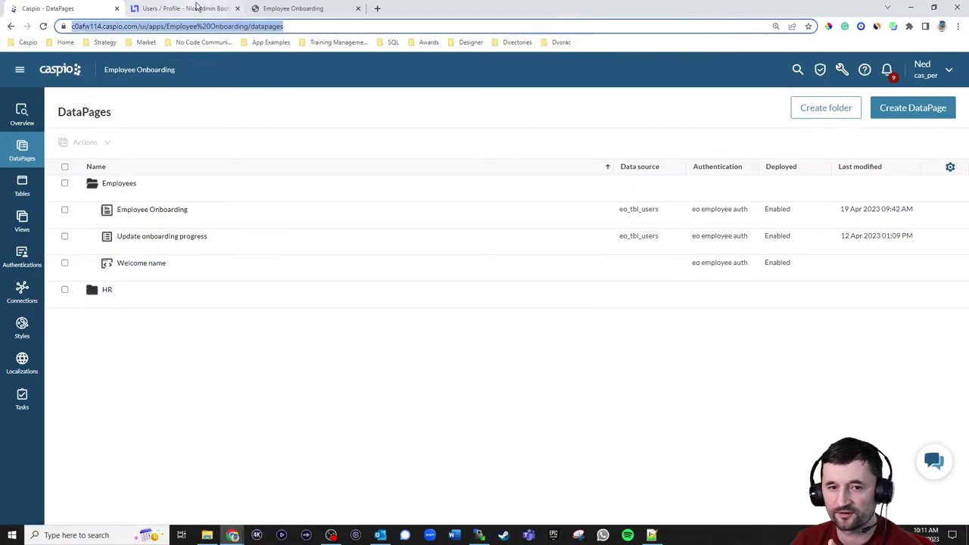
click(185, 9)
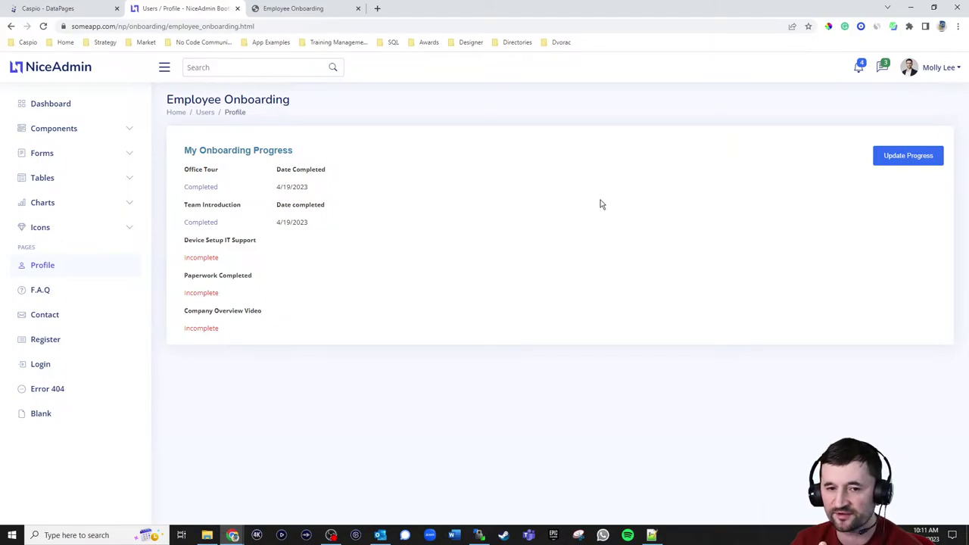
click(53, 112)
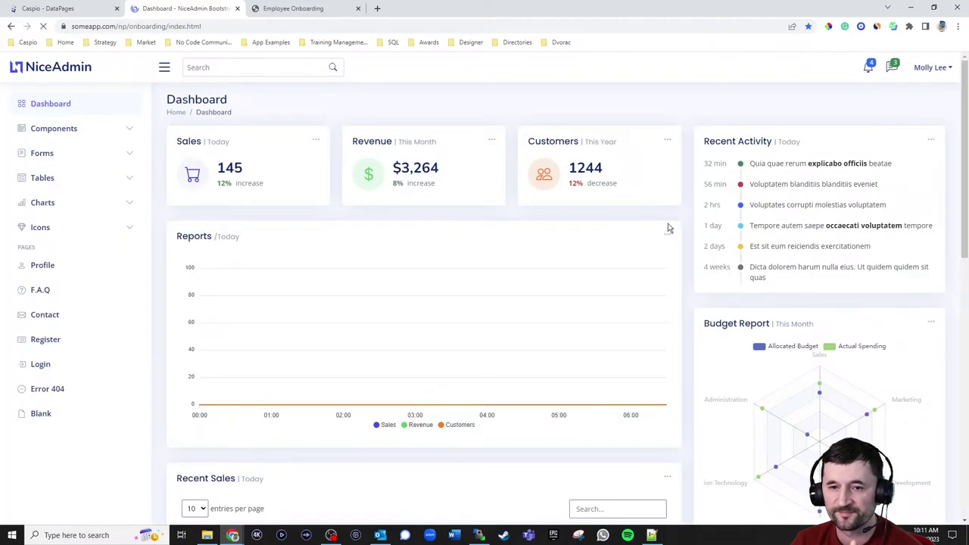
click(935, 68)
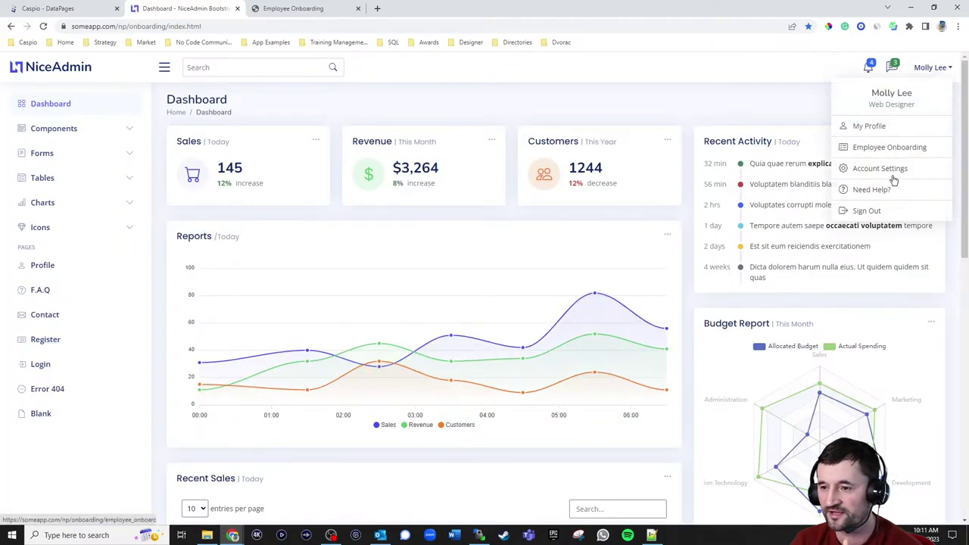
click(874, 216)
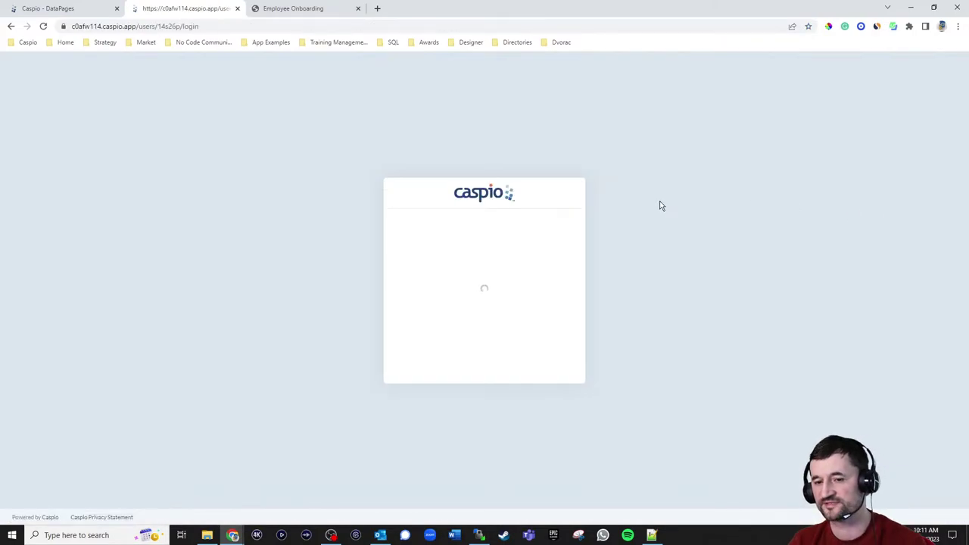
- Try signing in to the user portal with the employee's email and password, which is rejected
click(482, 259)
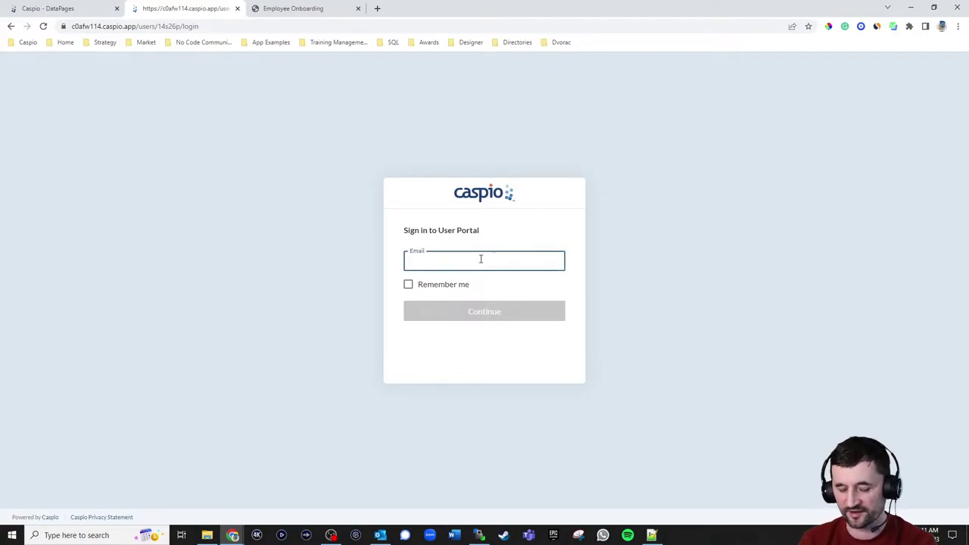
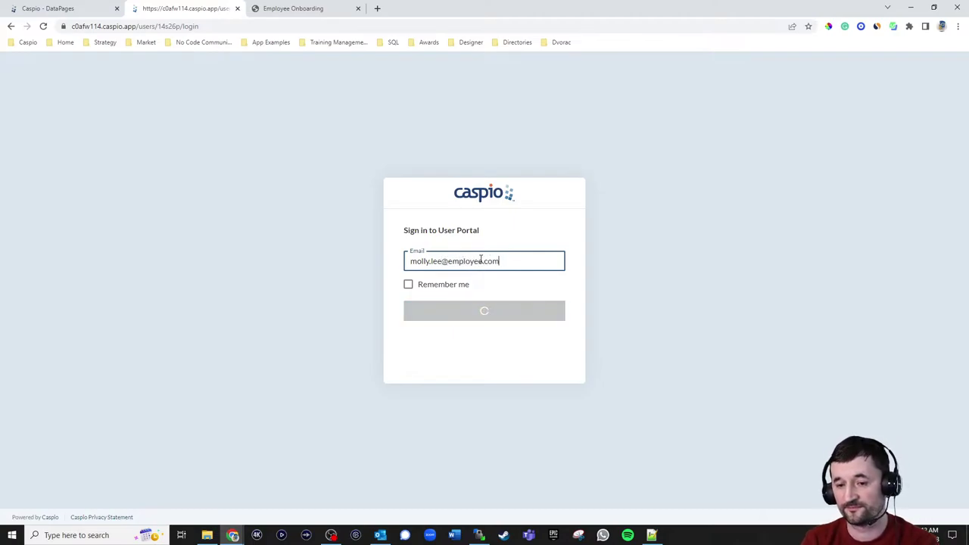
key(Return)
text(*********)
key(Return)
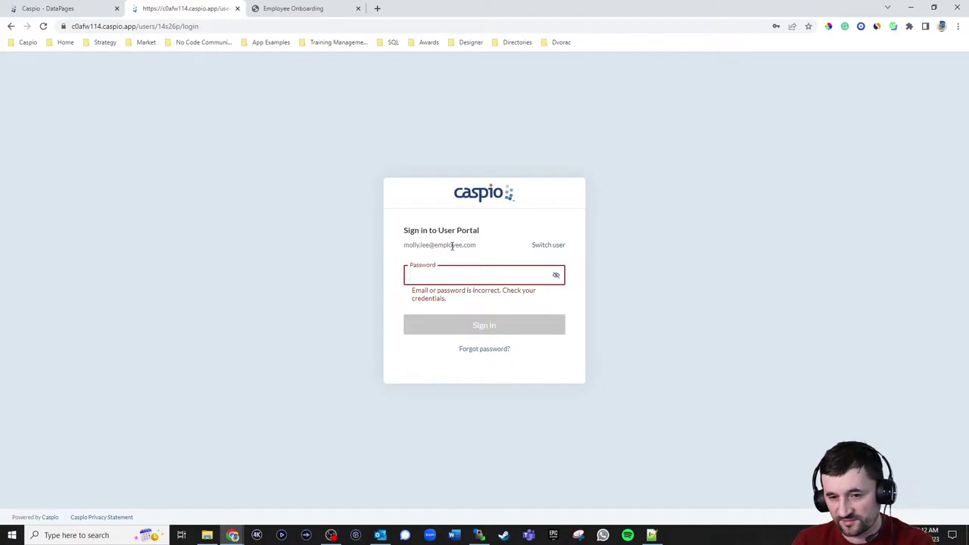
click(59, 8)
- Open Directories in a new tab and check the eo_tbl_users directory's user list
click(20, 69)
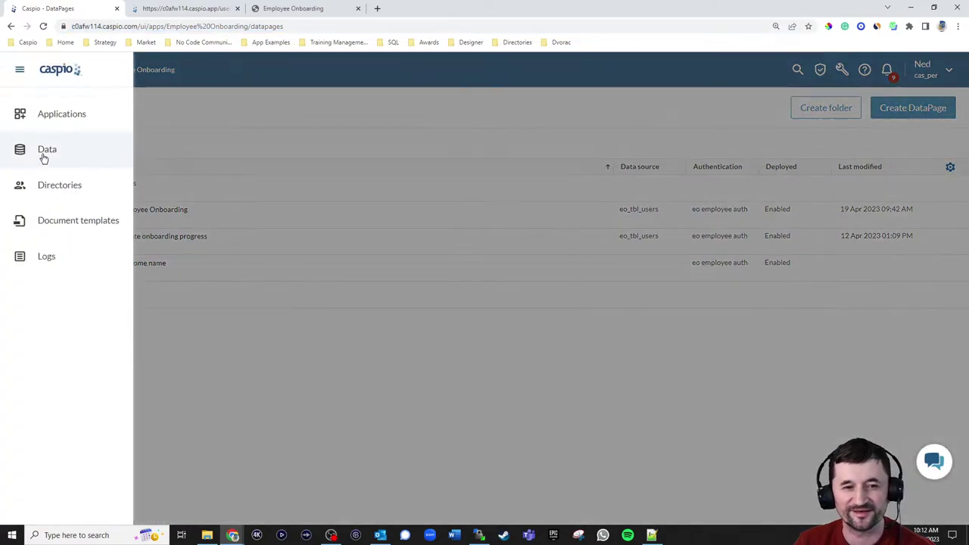
right_click(53, 187)
click(99, 194)
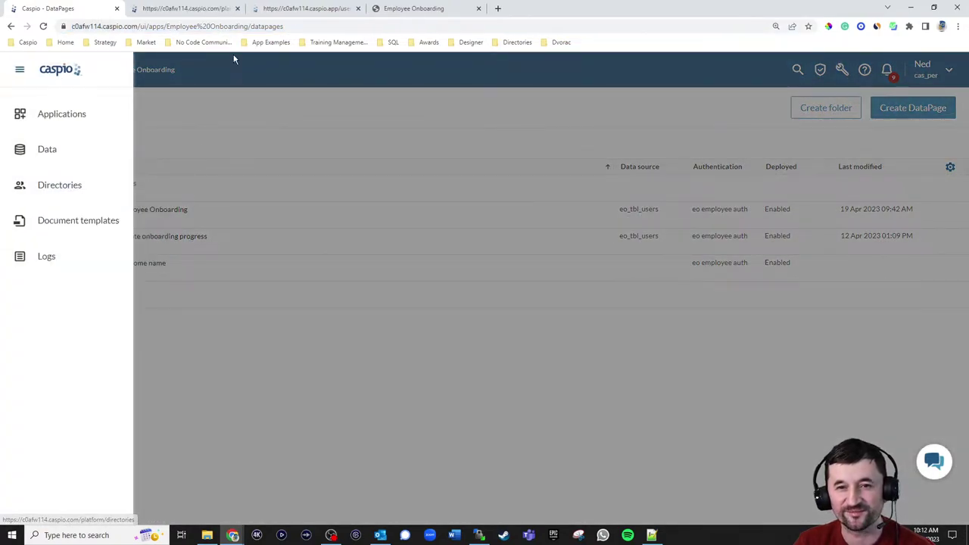
click(190, 8)
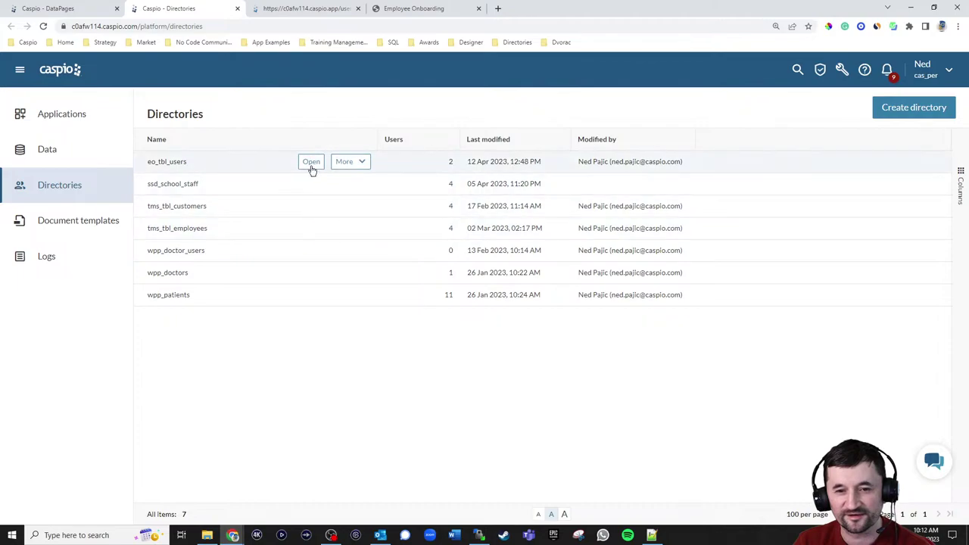
click(311, 163)
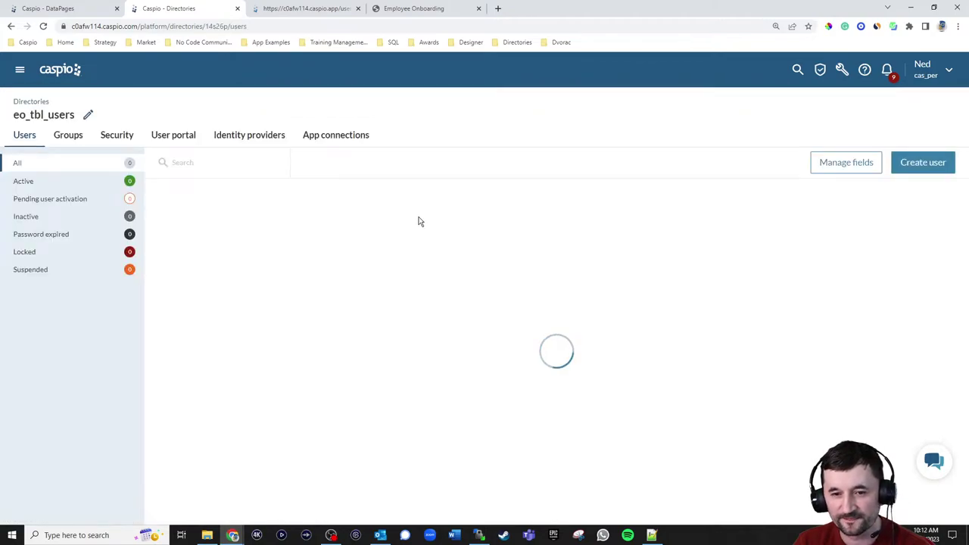
mouse_move(220, 235)
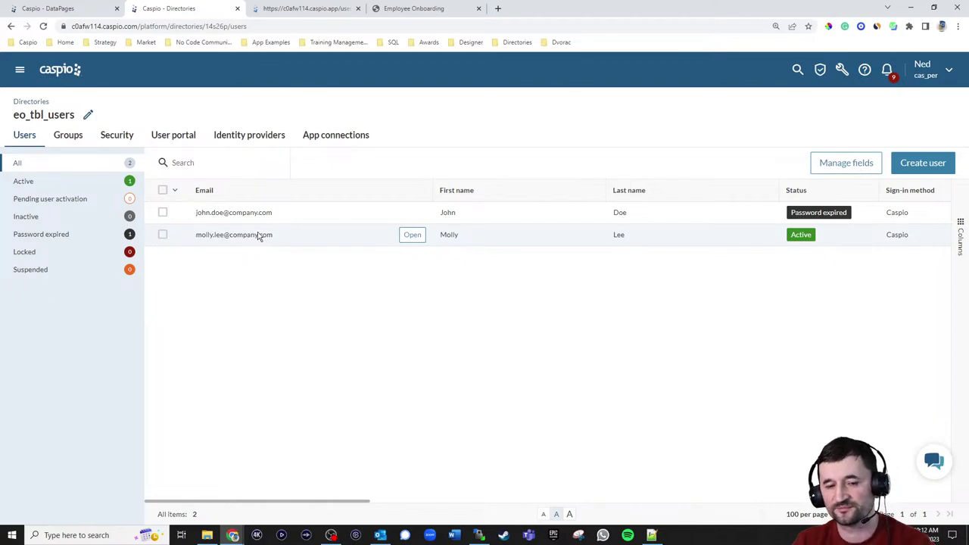
- Switch user and sign in with the employee's correct company email and password
click(403, 11)
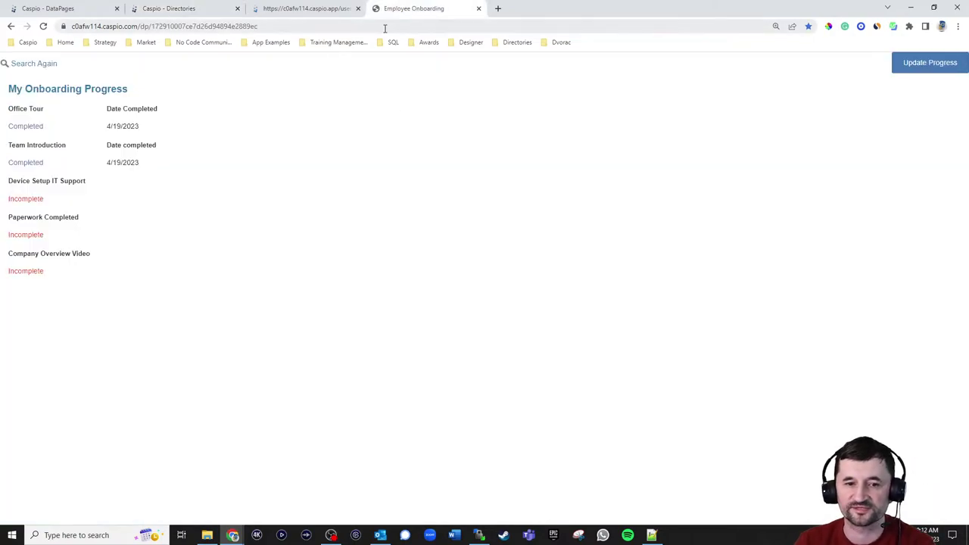
click(296, 12)
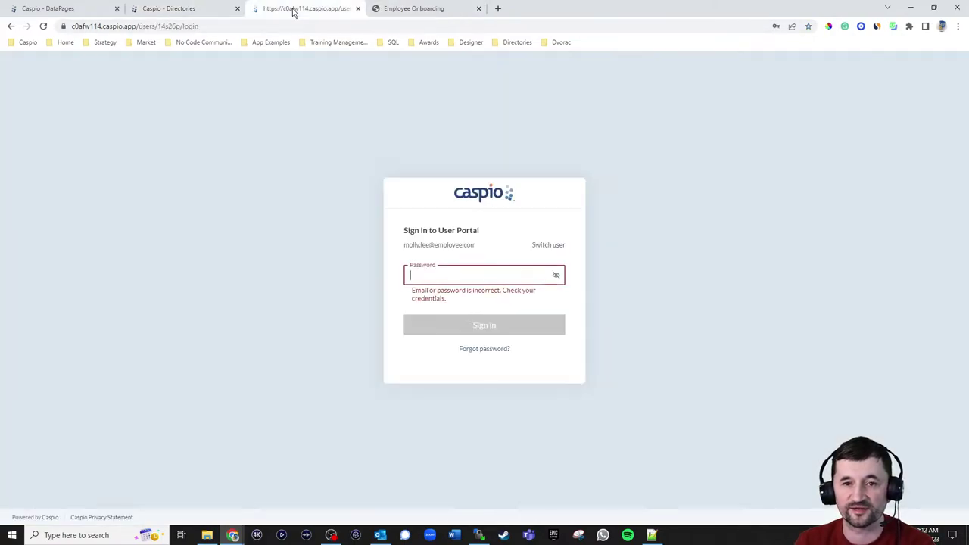
click(538, 245)
click(476, 264)
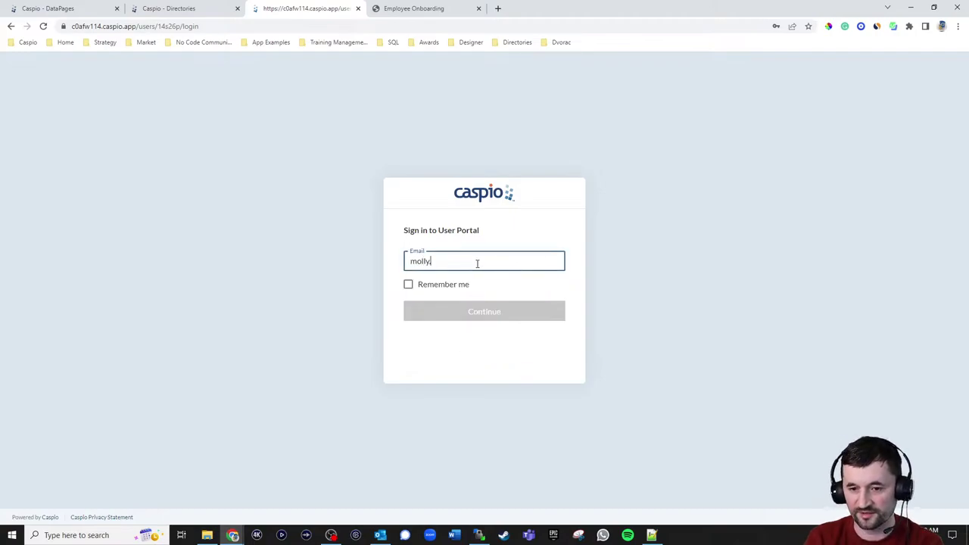
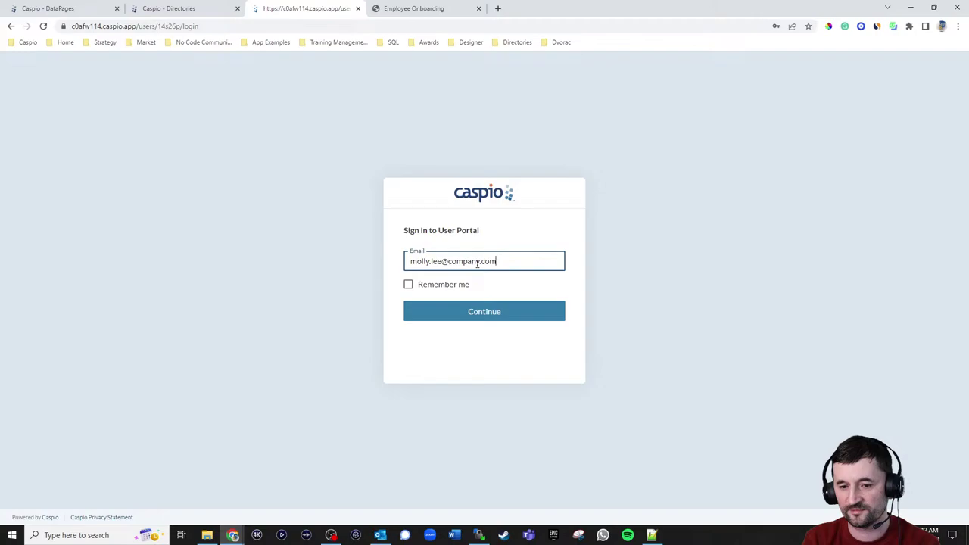
key(Return)
text(password)
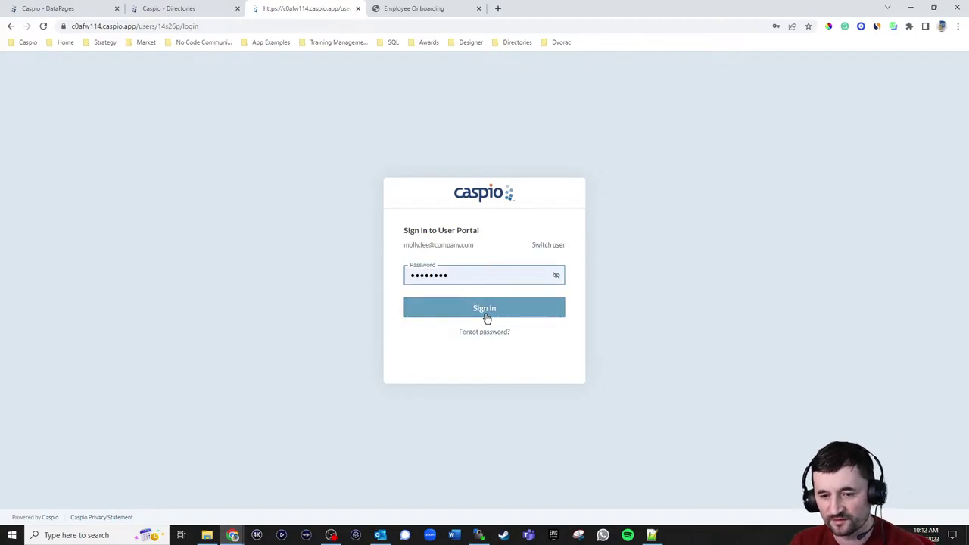
click(484, 316)
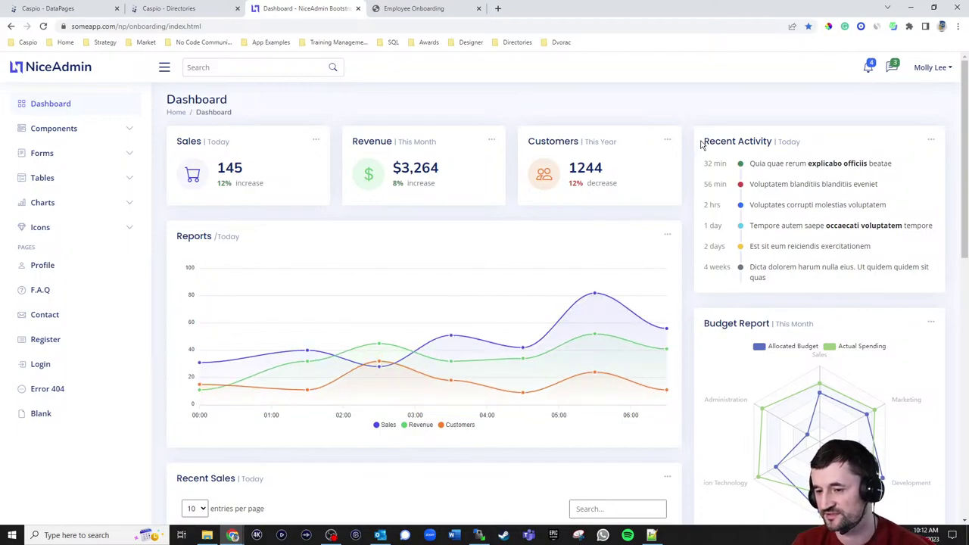
- Check that NiceAdmin shows Office Tour and Team Introduction completed, then view the Caspio DataPages list
click(919, 70)
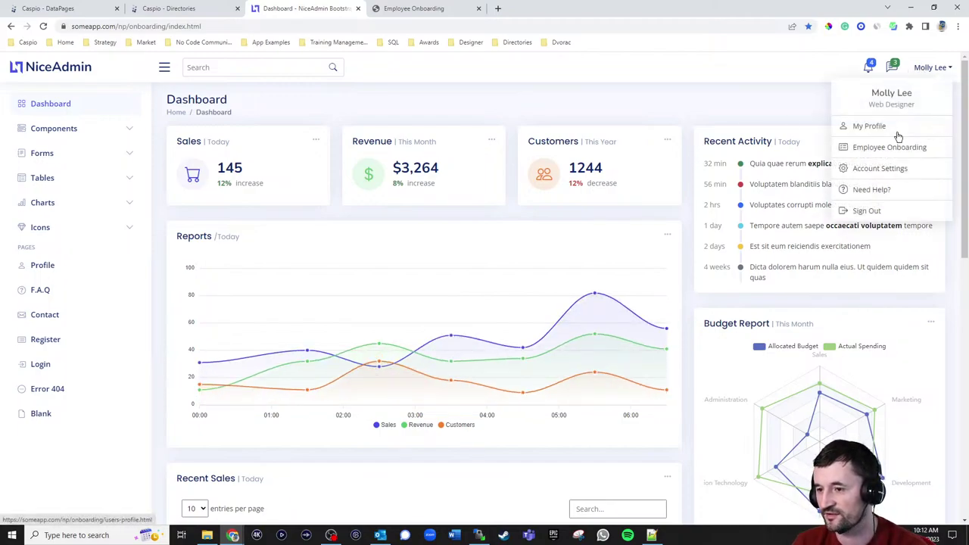
click(890, 149)
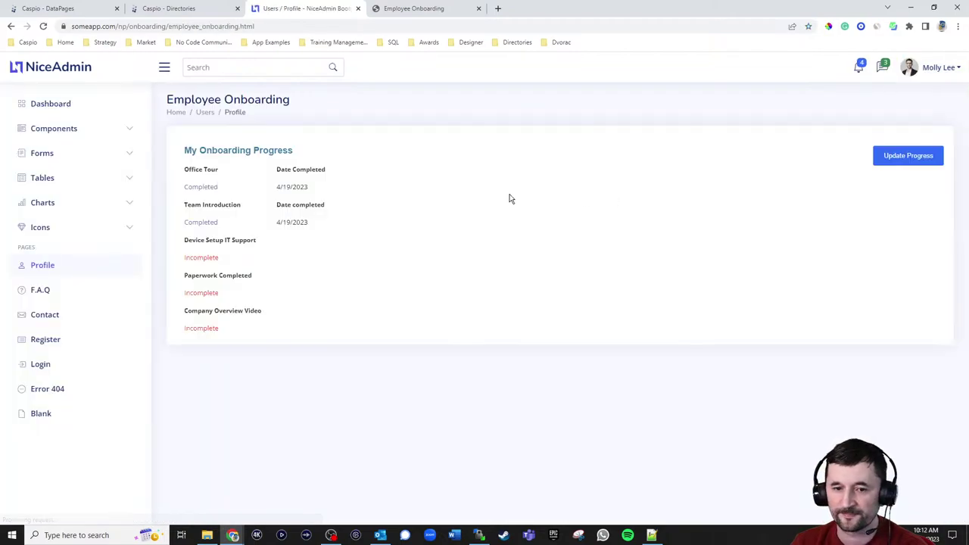
click(73, 9)
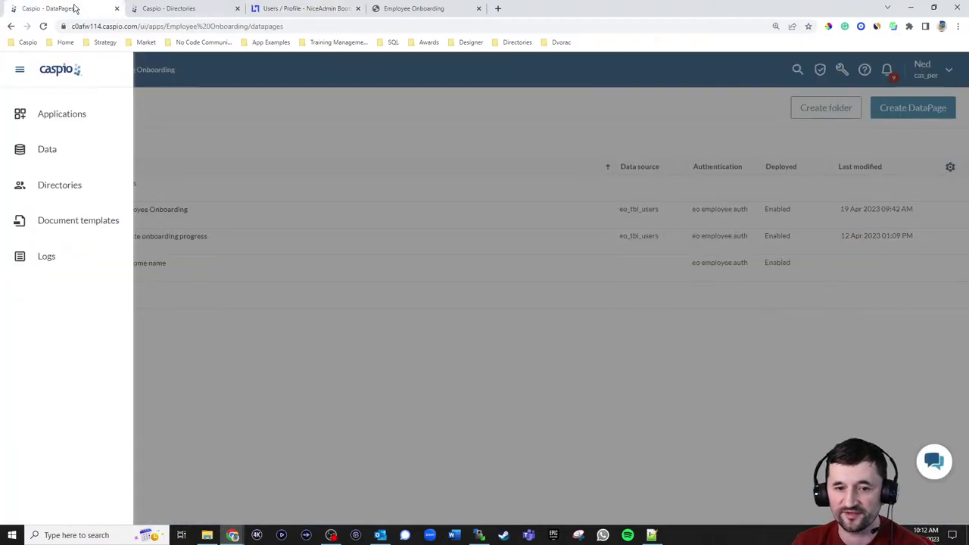
click(208, 140)
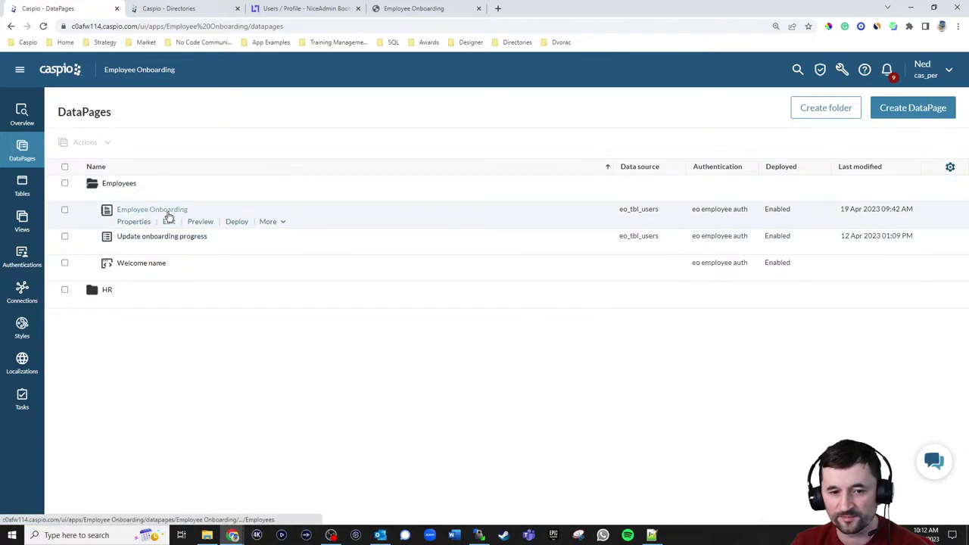
- Edit the Employee Onboarding DataPage as a Details report and advance to Select Details Page Fields
click(173, 223)
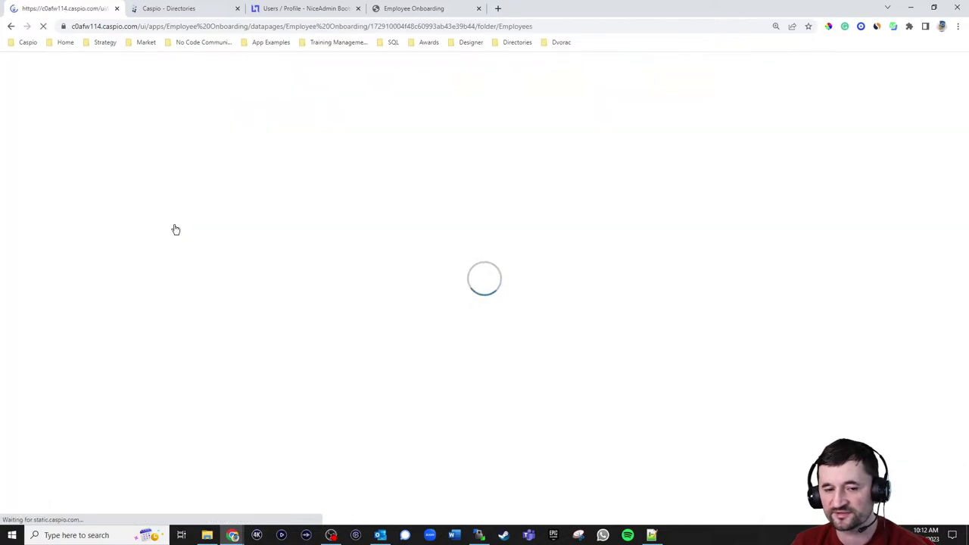
click(368, 157)
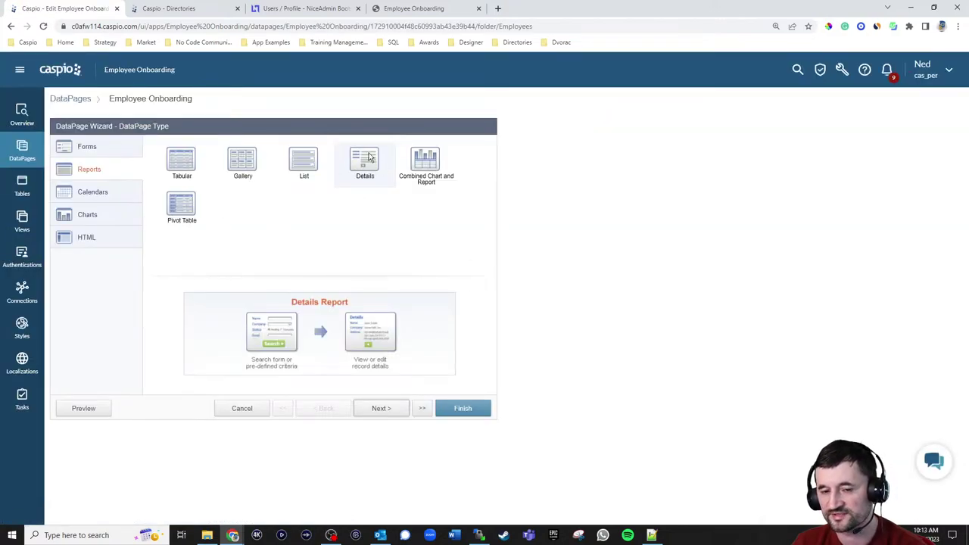
click(379, 409)
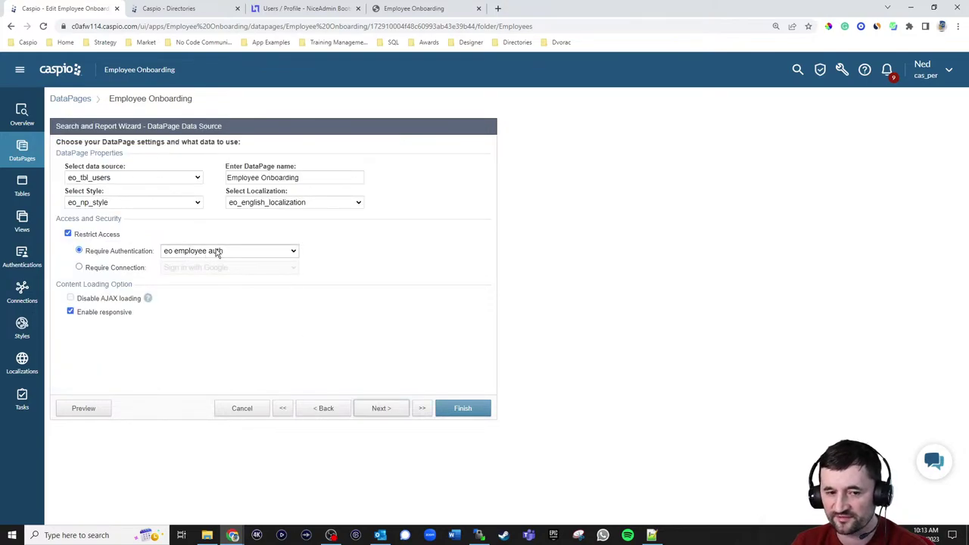
click(380, 411)
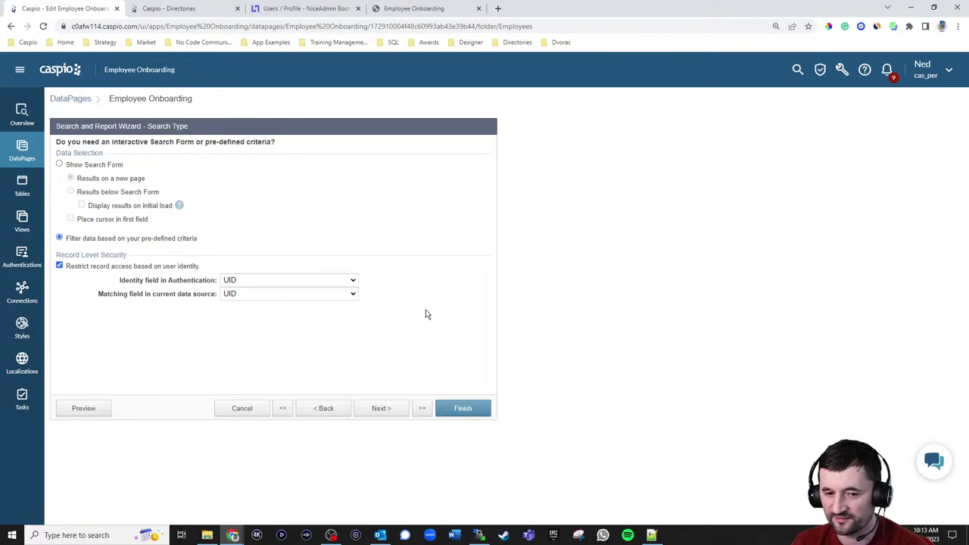
click(383, 411)
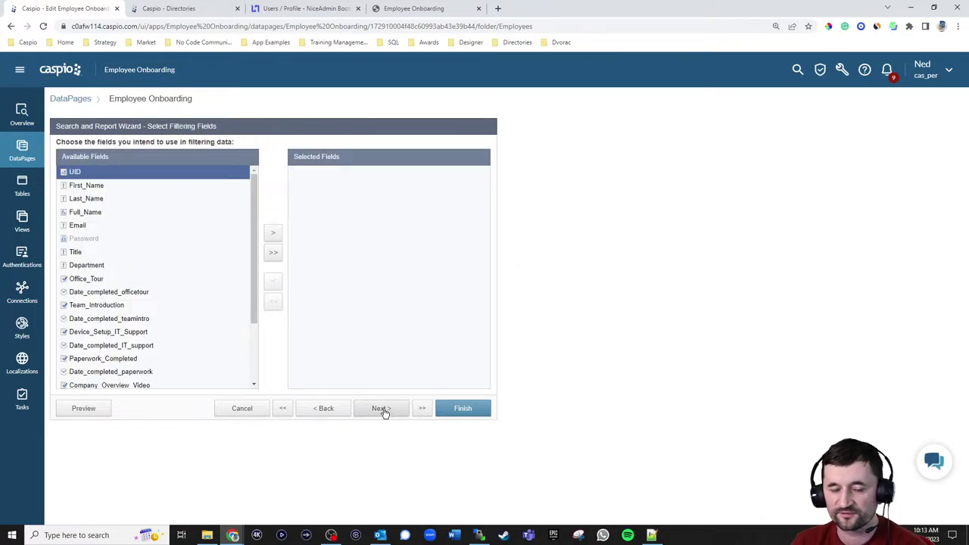
click(382, 409)
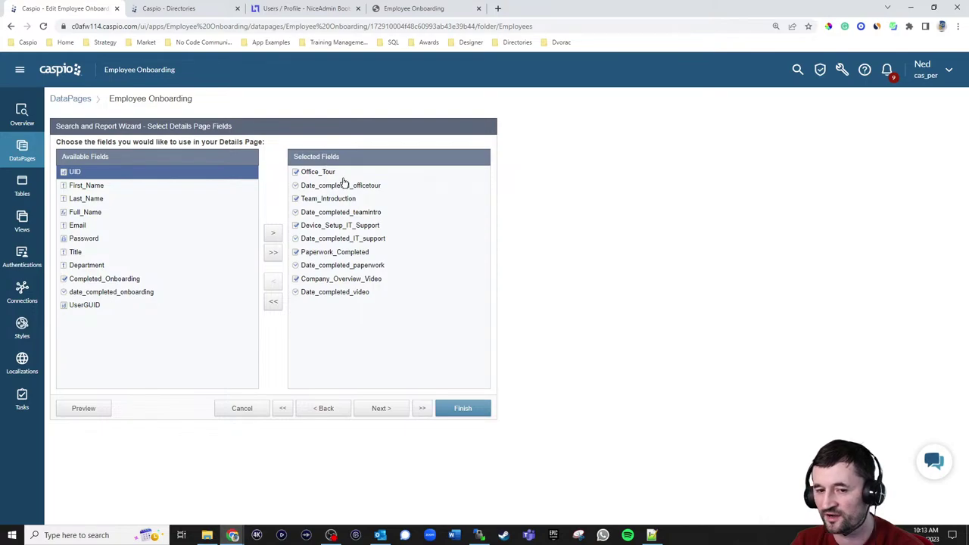
- Advance to Configure Details Page Fields and confirm the page has no rules
click(379, 409)
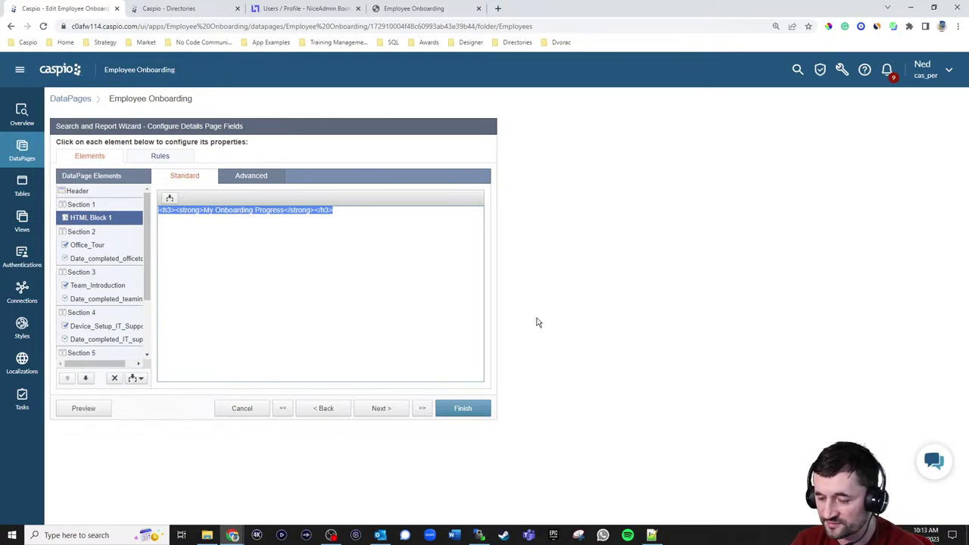
click(165, 157)
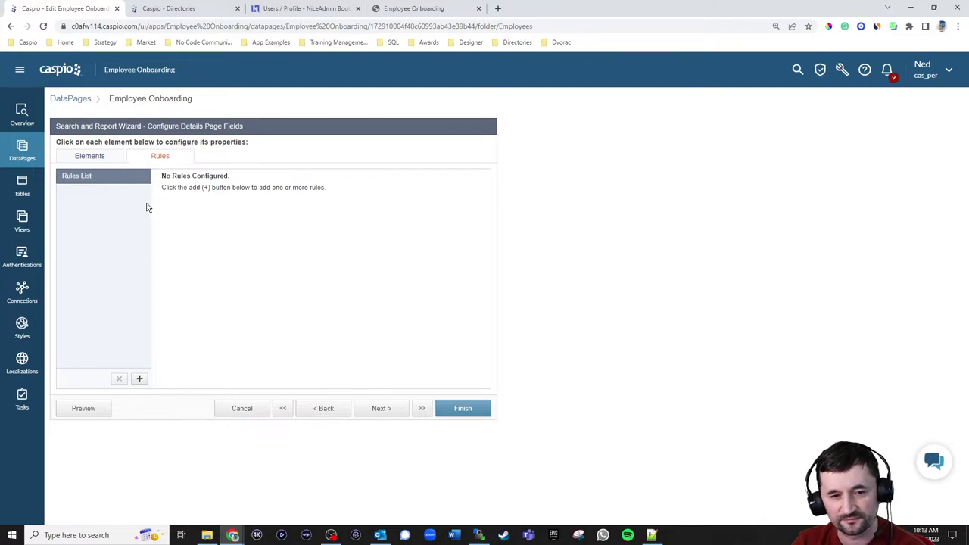
click(92, 157)
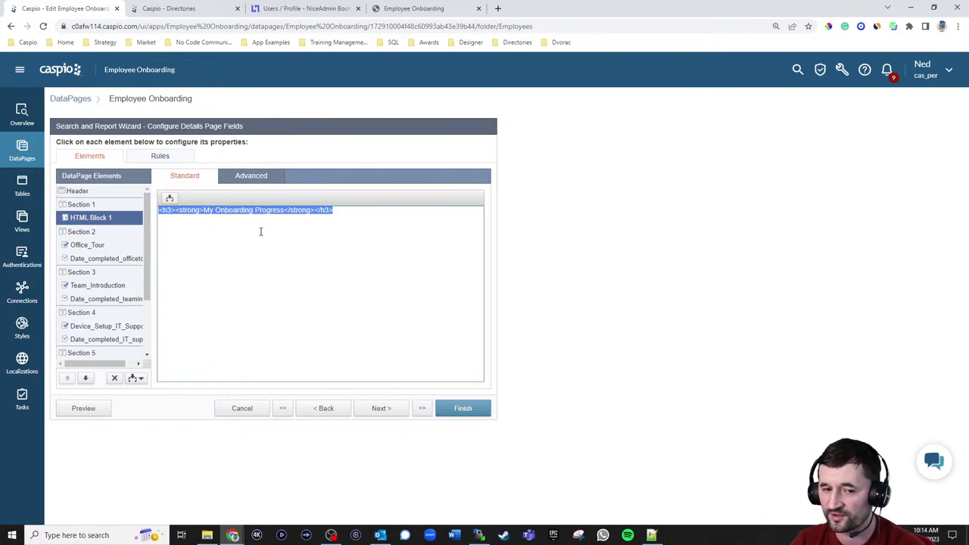
- Review the labels of Office_Tour, Team_Introduction, Device_Setup_IT_Support and their completion-date fields
click(94, 246)
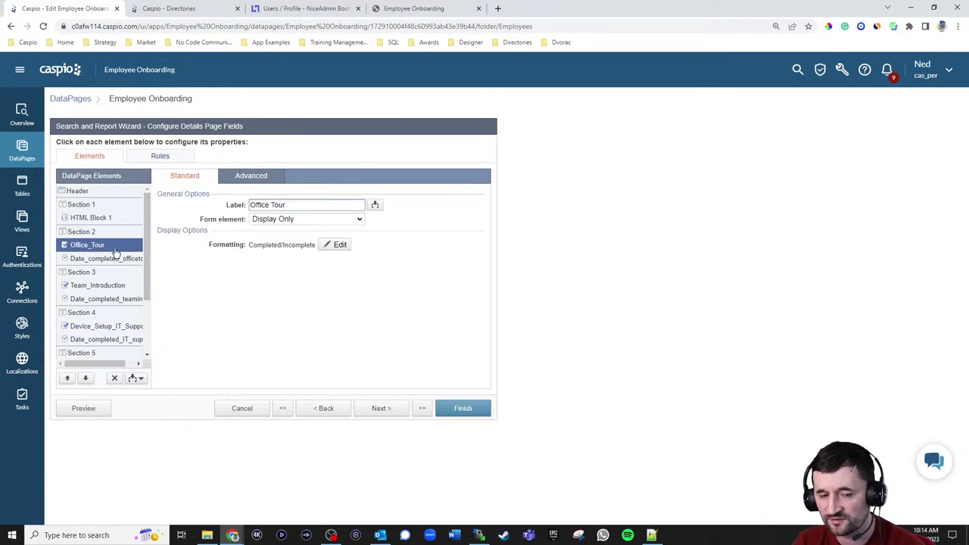
click(98, 259)
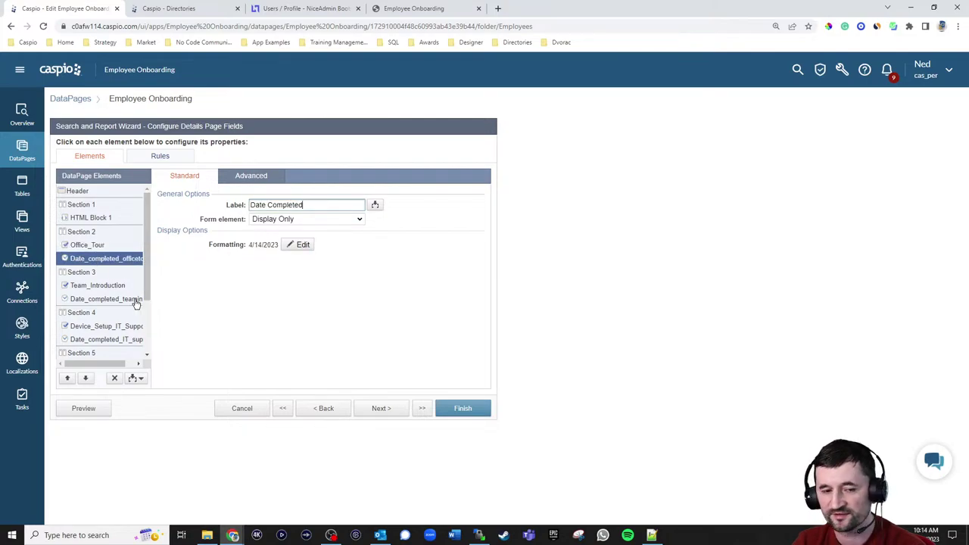
click(94, 286)
click(95, 301)
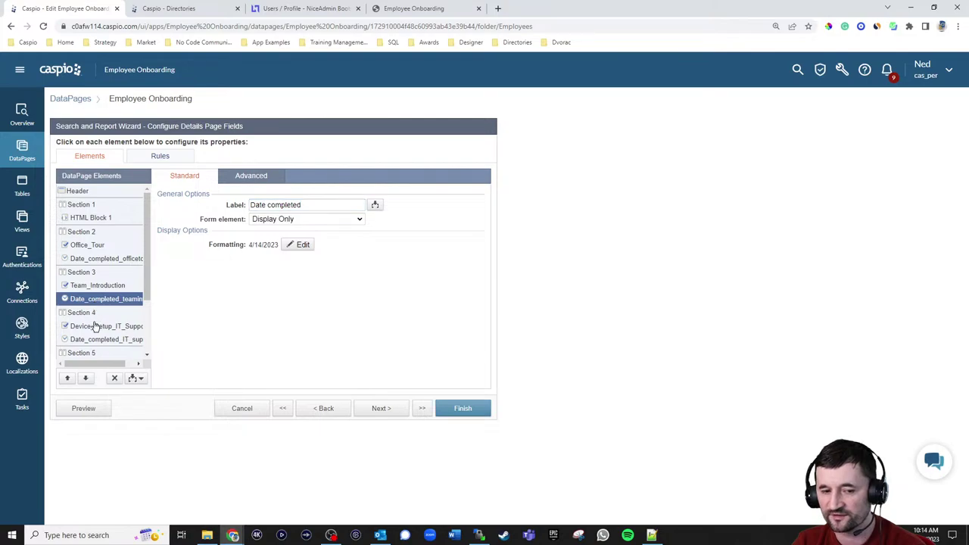
click(95, 326)
click(94, 340)
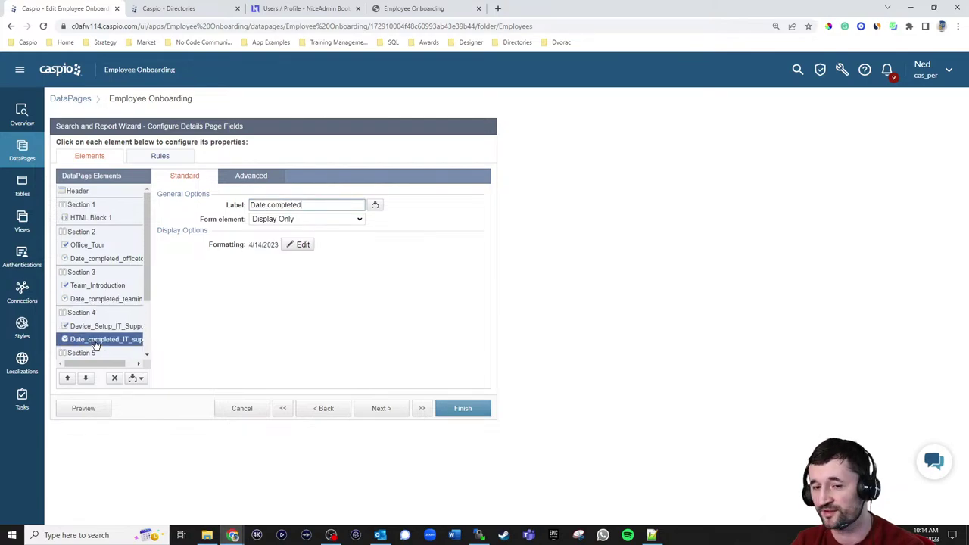
click(90, 328)
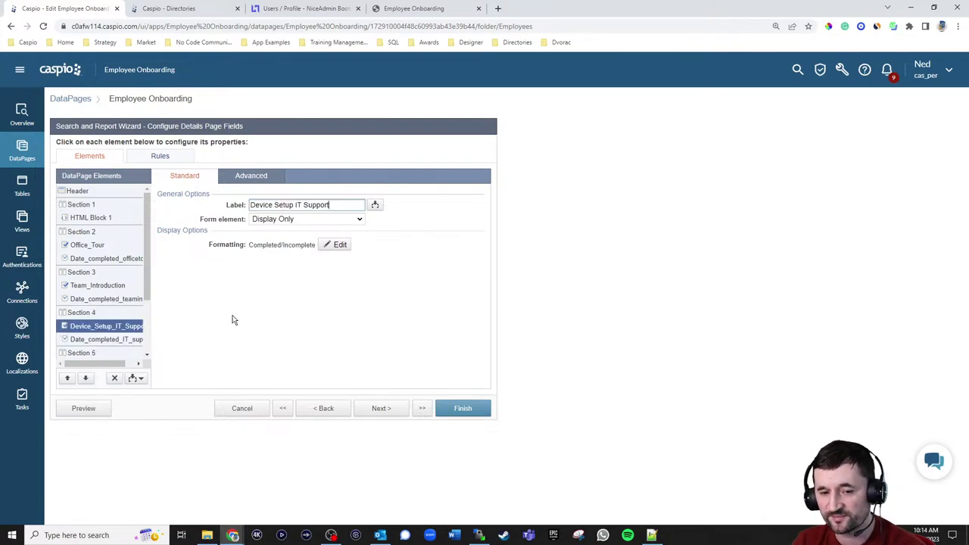
- Inspect Device_Setup_IT_Support's blue Completed and red Incomplete formatting, then view the NiceAdmin page
click(340, 245)
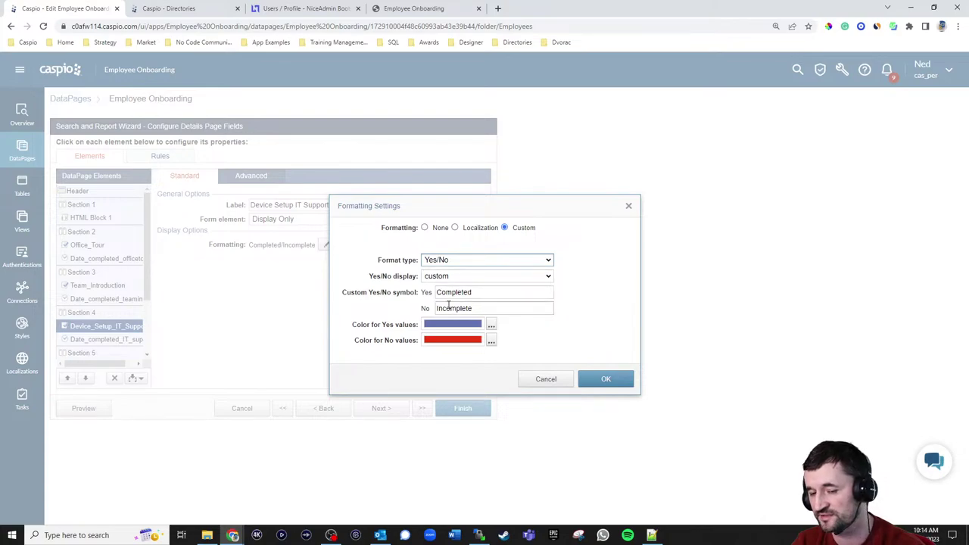
click(324, 11)
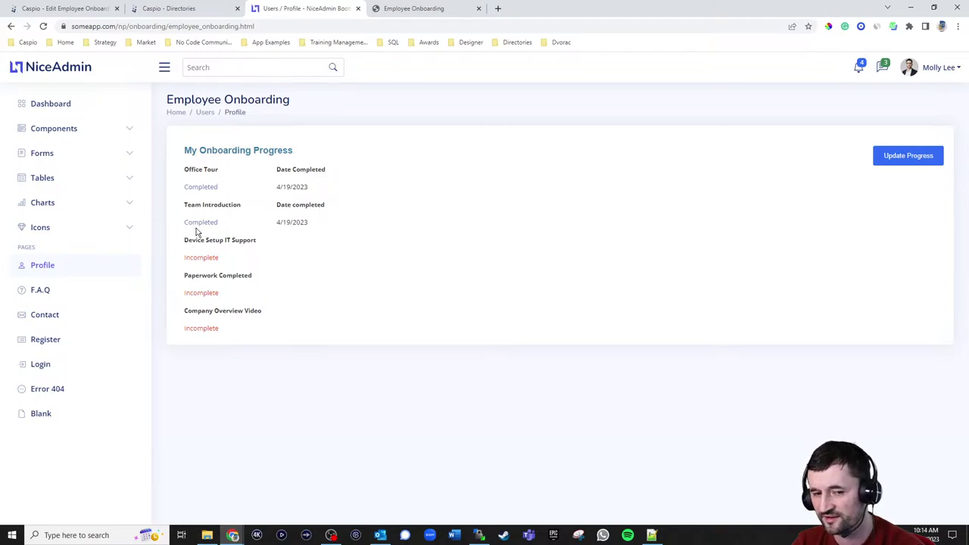
- Close Formatting Settings and cancel the Employee Onboarding wizard without saving
click(95, 9)
click(599, 380)
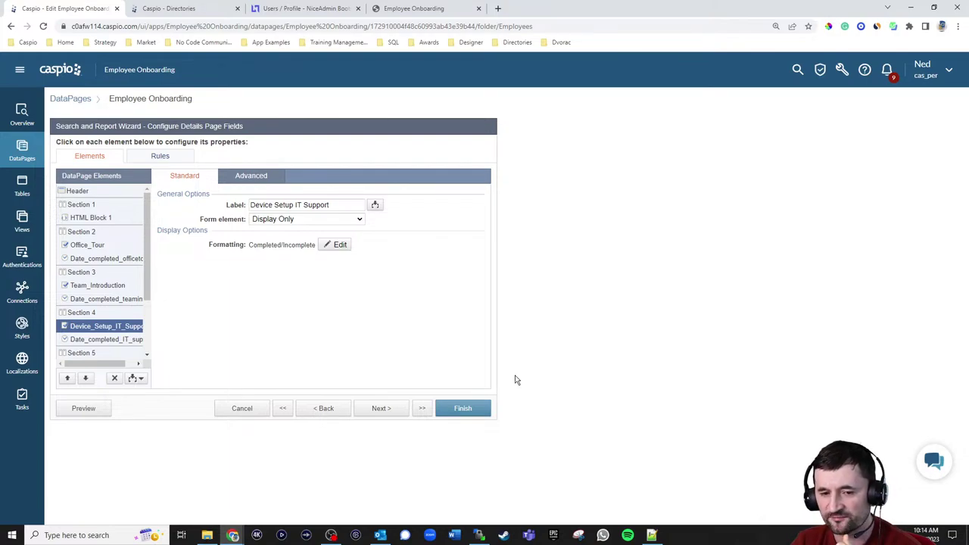
click(249, 408)
click(526, 277)
- Submit Device Setup IT Support checked without a date, triggering the Required error
click(324, 12)
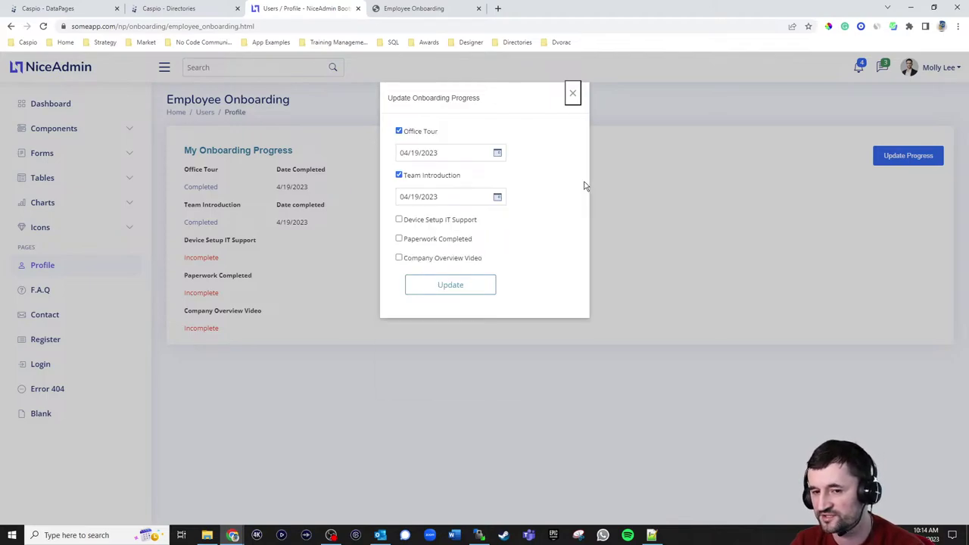
click(398, 220)
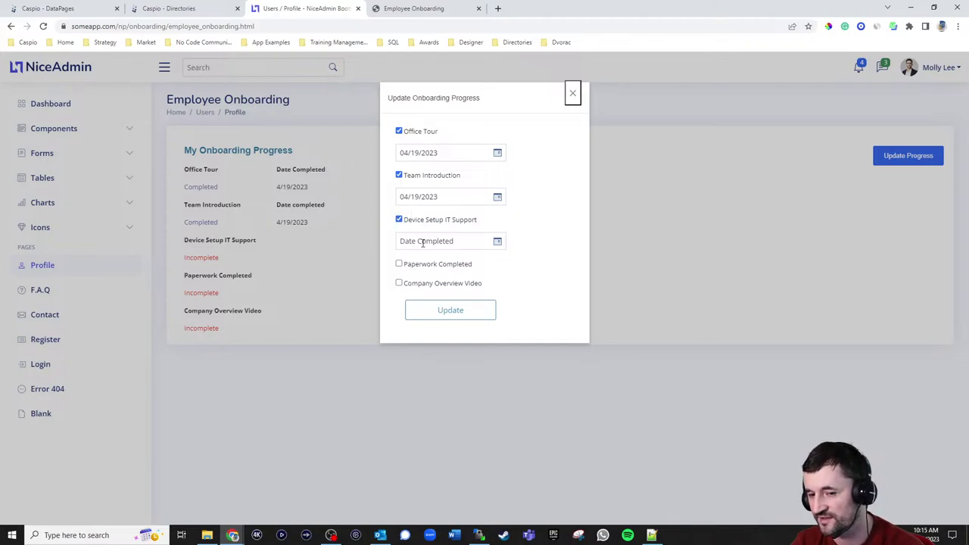
click(450, 311)
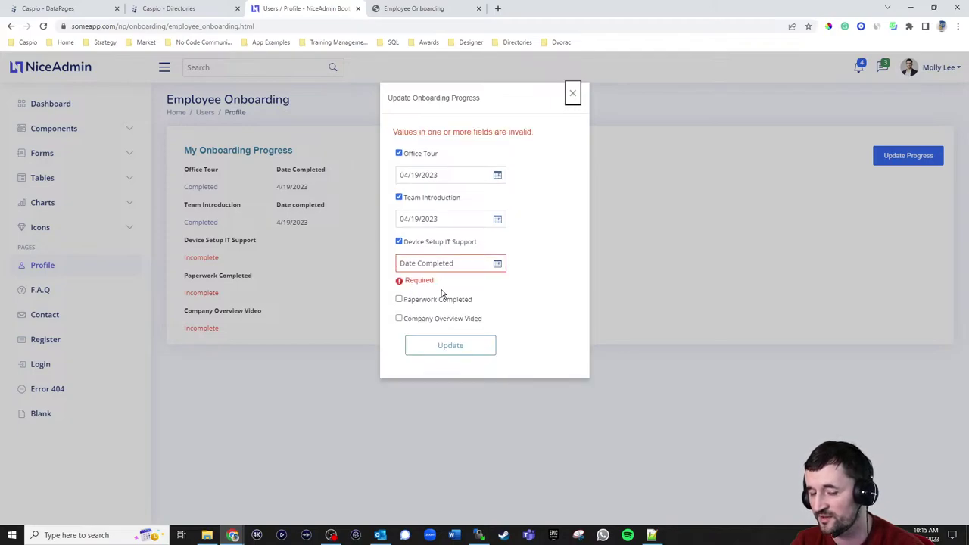
click(498, 264)
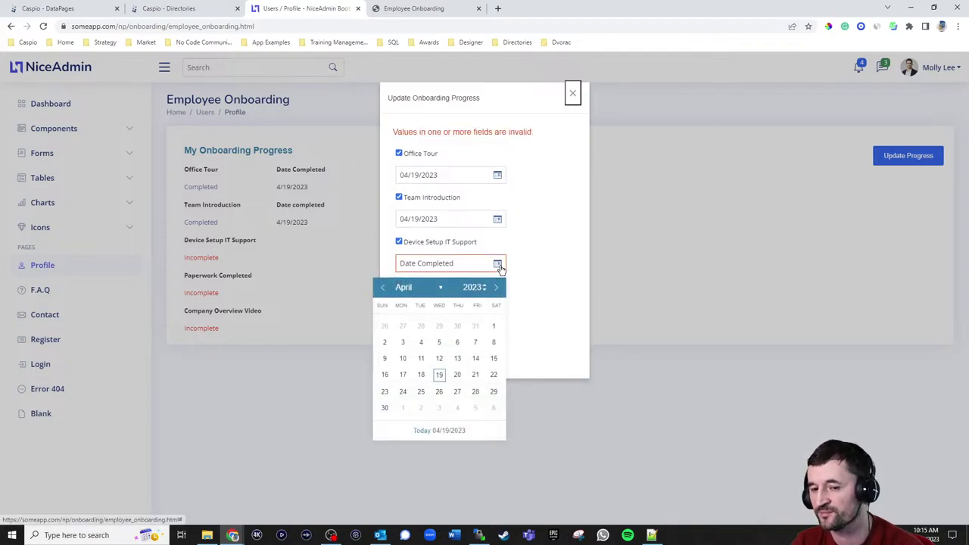
click(534, 265)
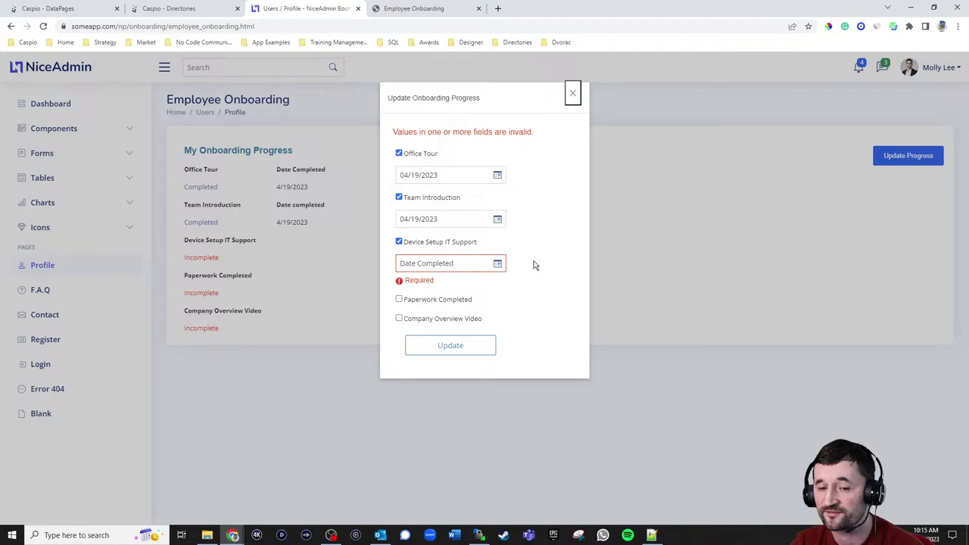
click(91, 10)
- Edit the Update onboarding progress DataPage, identifying records by UID, through to Configure Fields
click(170, 249)
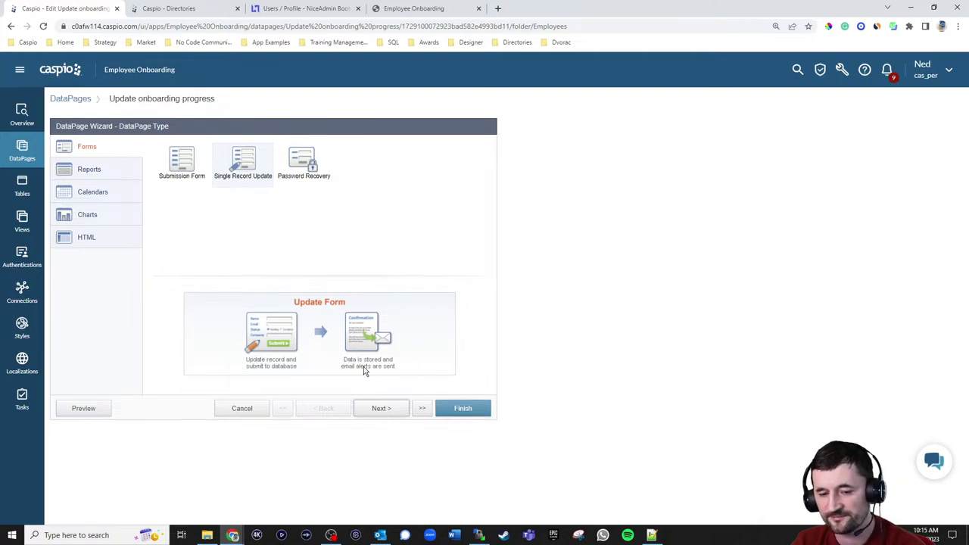
click(381, 409)
click(380, 409)
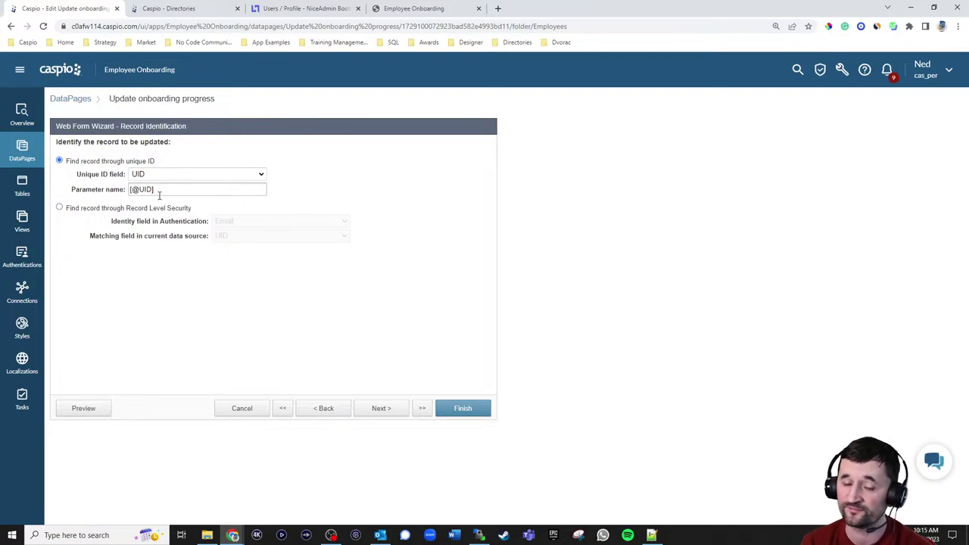
click(385, 415)
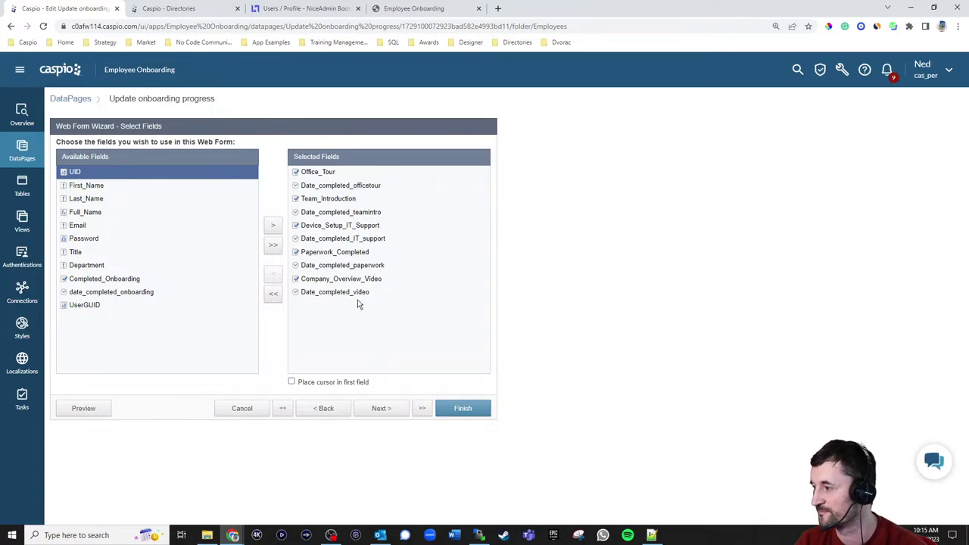
click(377, 407)
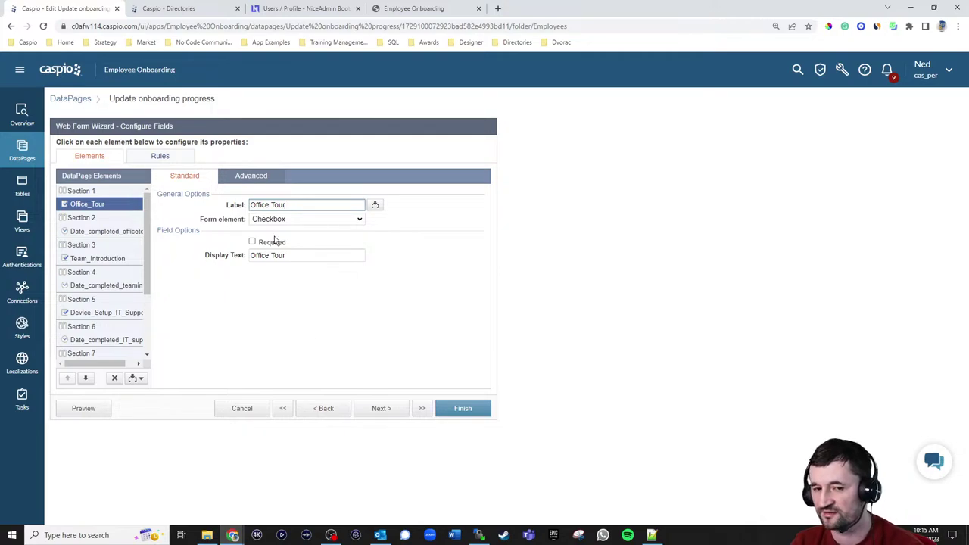
click(170, 159)
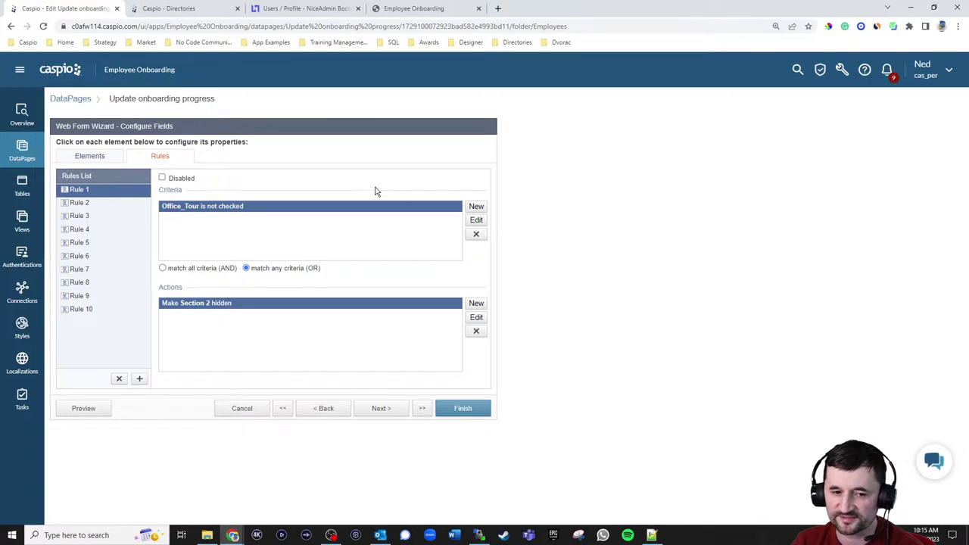
click(97, 157)
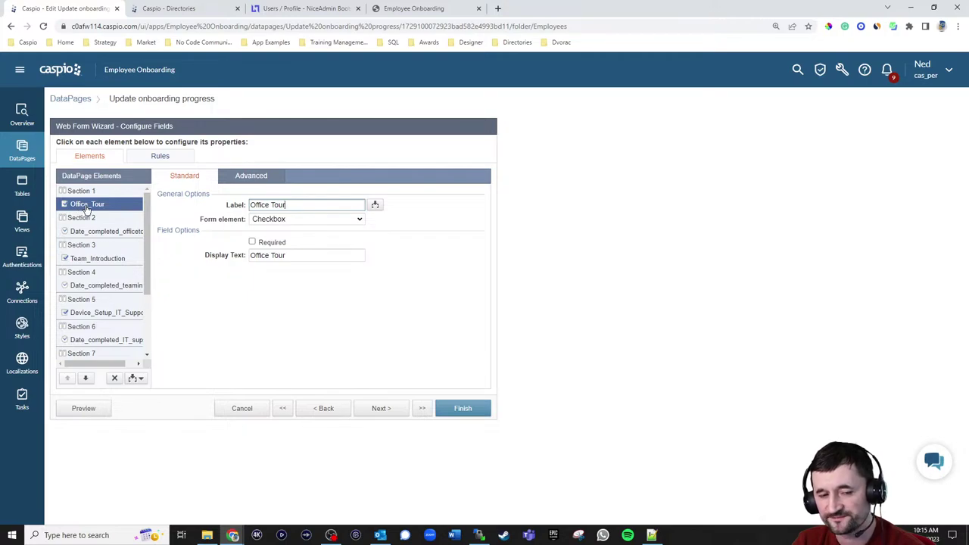
click(85, 191)
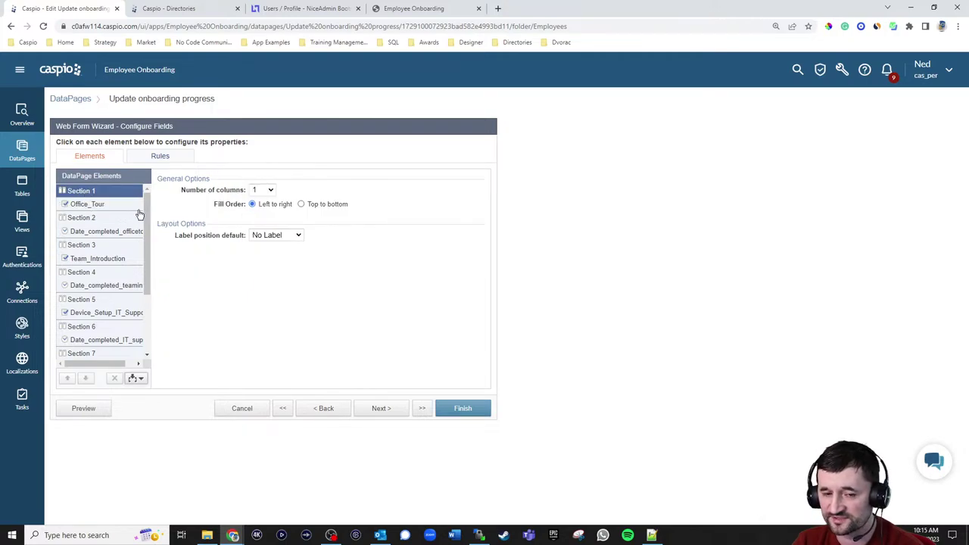
click(88, 222)
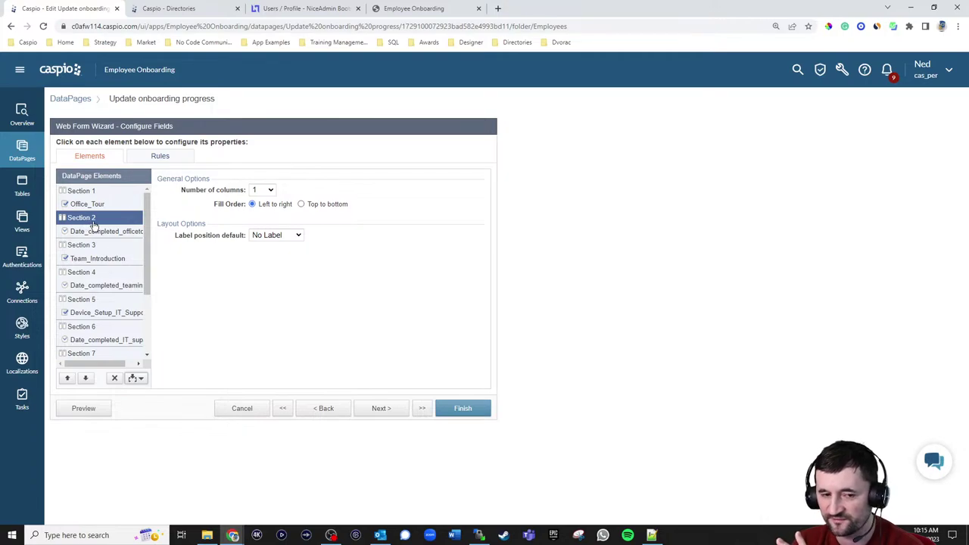
click(89, 196)
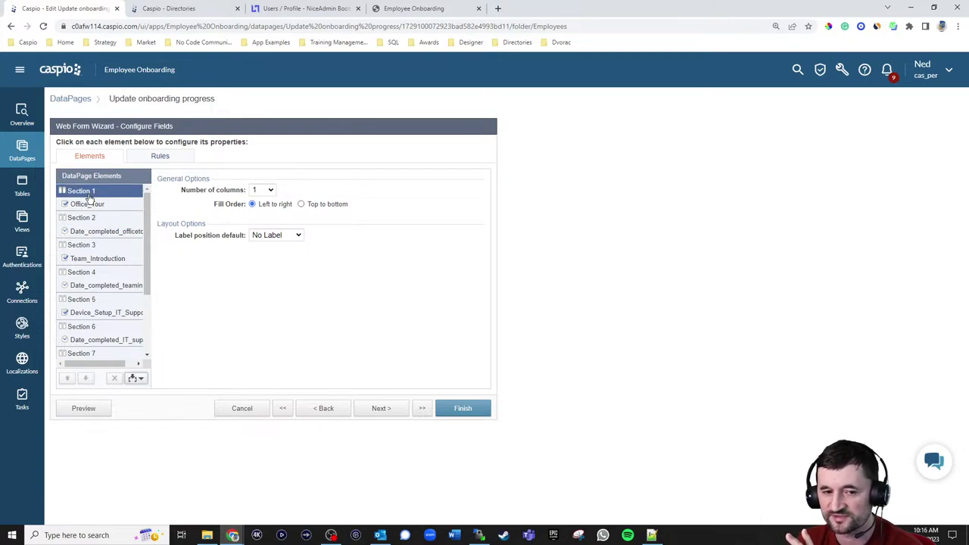
click(90, 248)
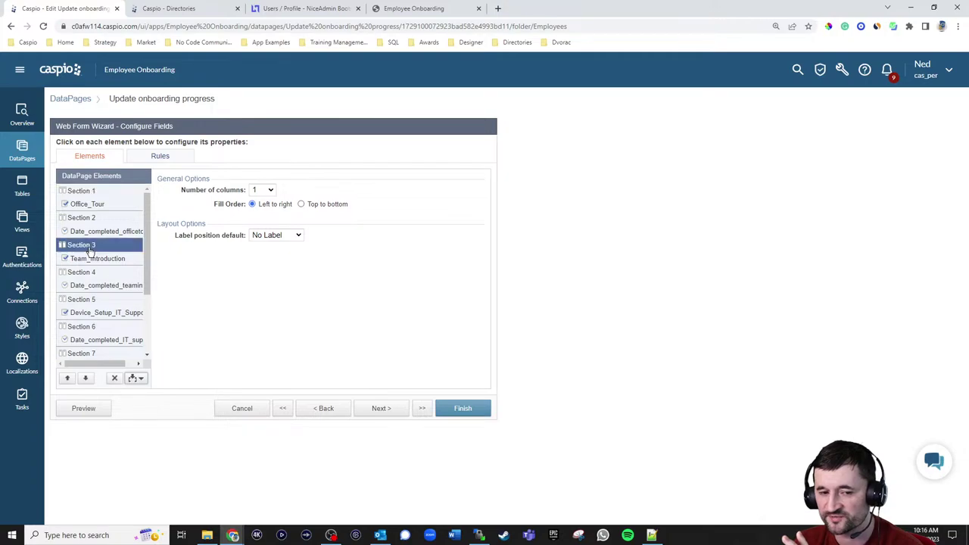
click(87, 285)
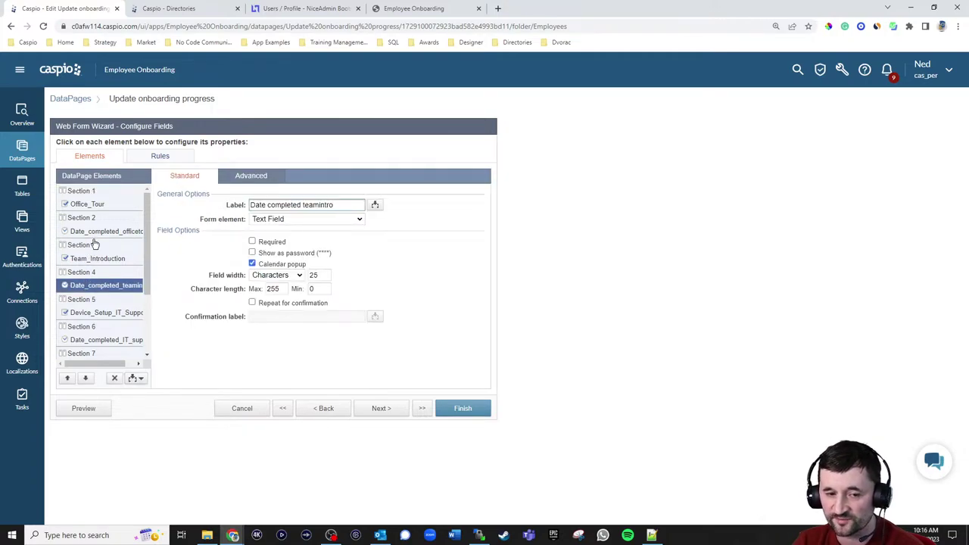
click(87, 206)
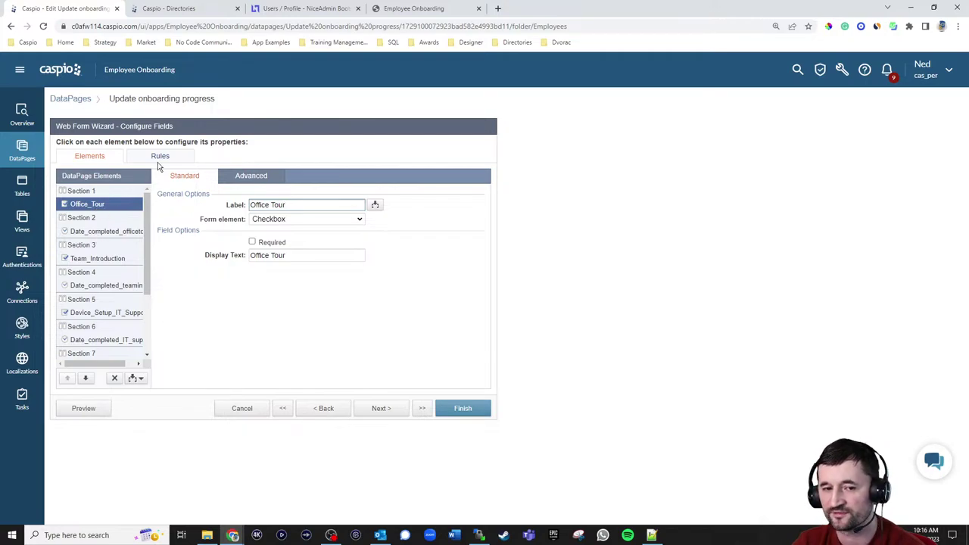
- Check Rule 1 and Section 2, which is hidden when Office_Tour is unchecked
click(161, 156)
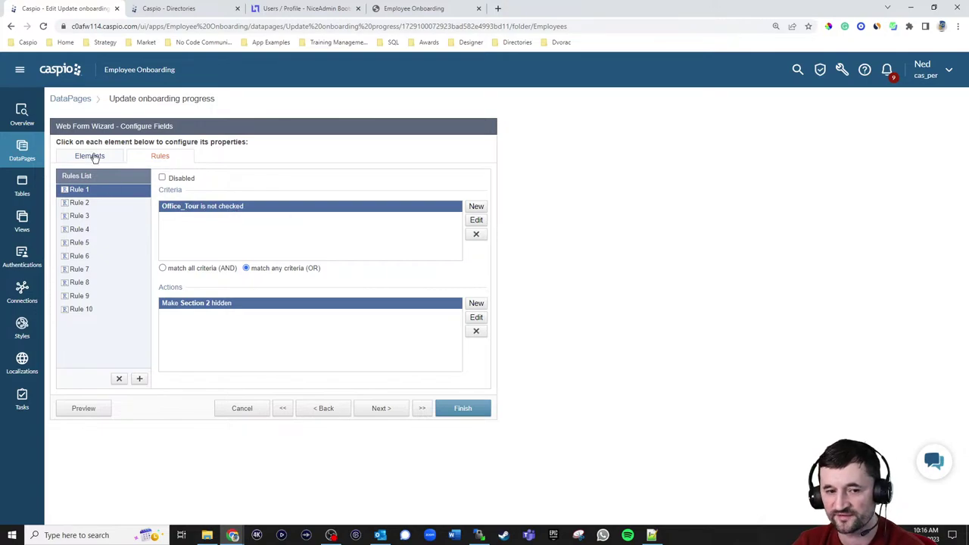
click(91, 157)
click(157, 160)
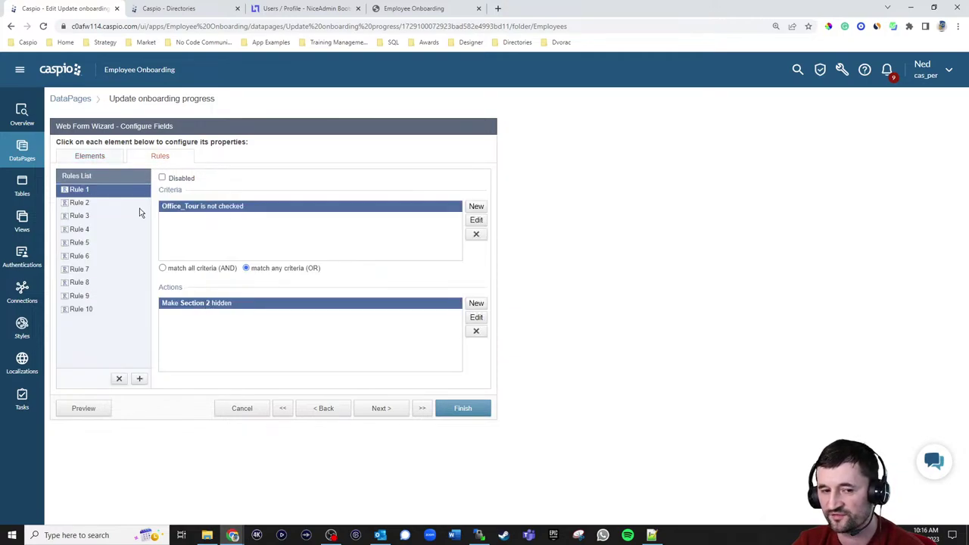
click(95, 156)
click(86, 217)
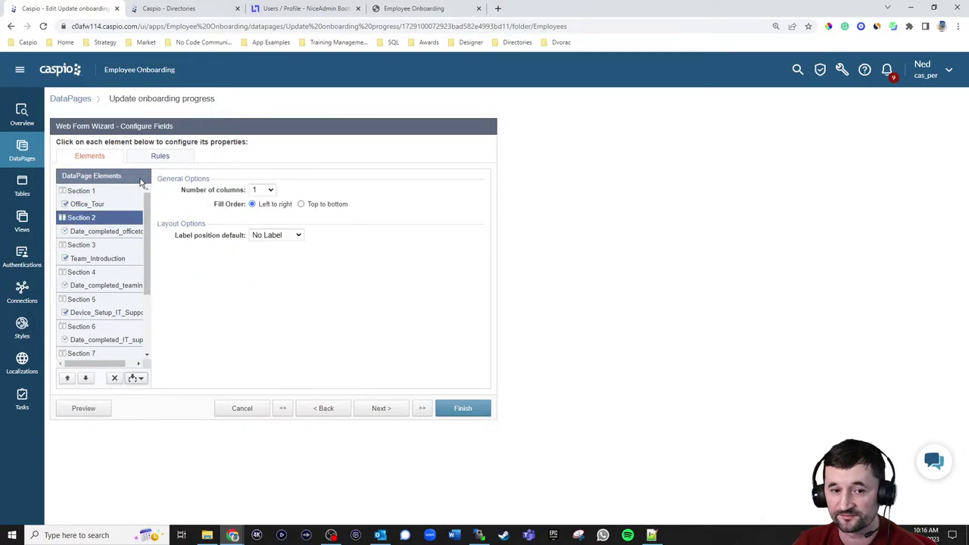
click(157, 160)
- Review Rules 2–10, covering hidden sections and required completion dates
click(90, 202)
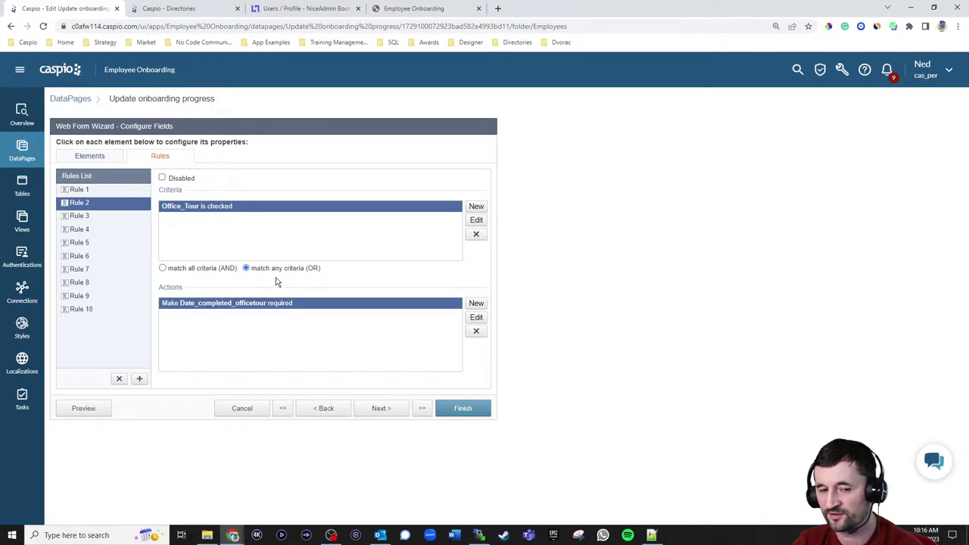
click(88, 216)
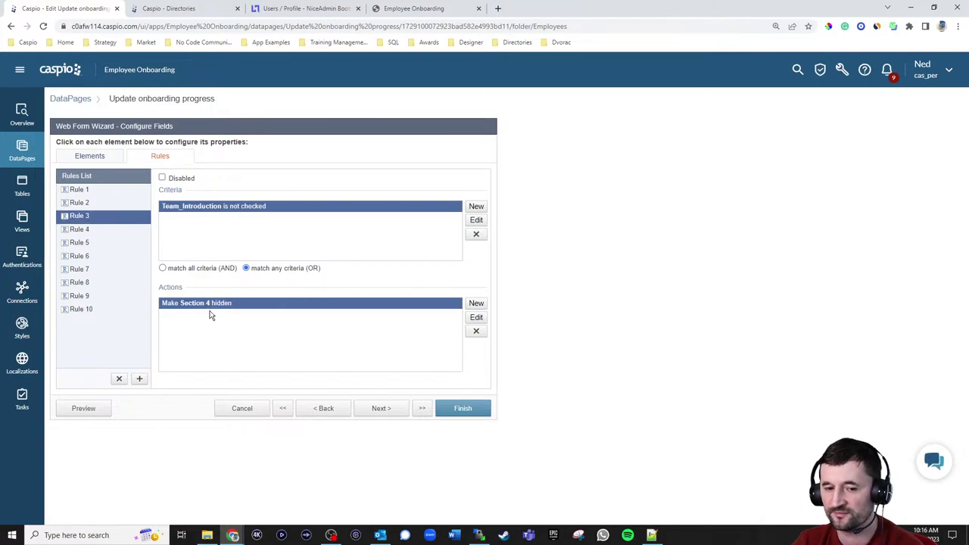
click(88, 229)
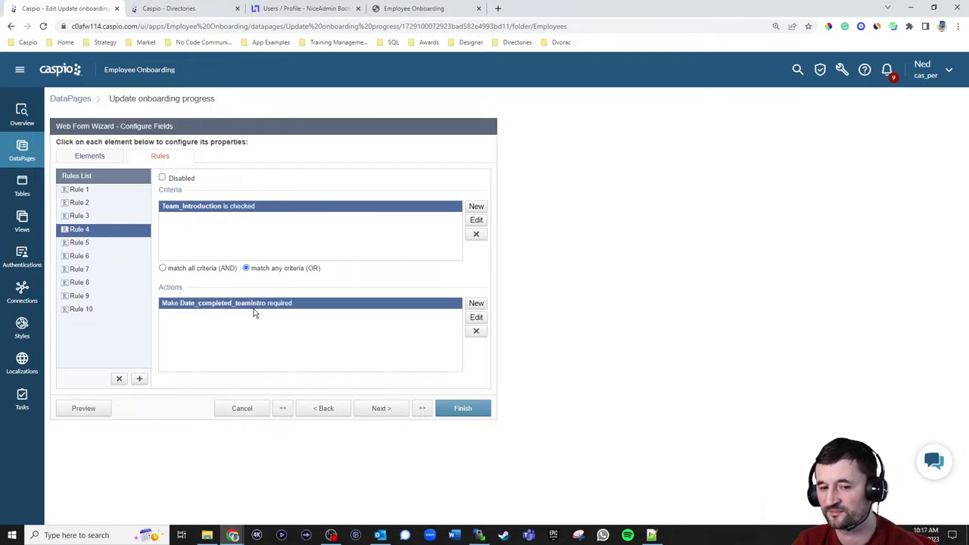
click(94, 243)
click(95, 257)
click(95, 269)
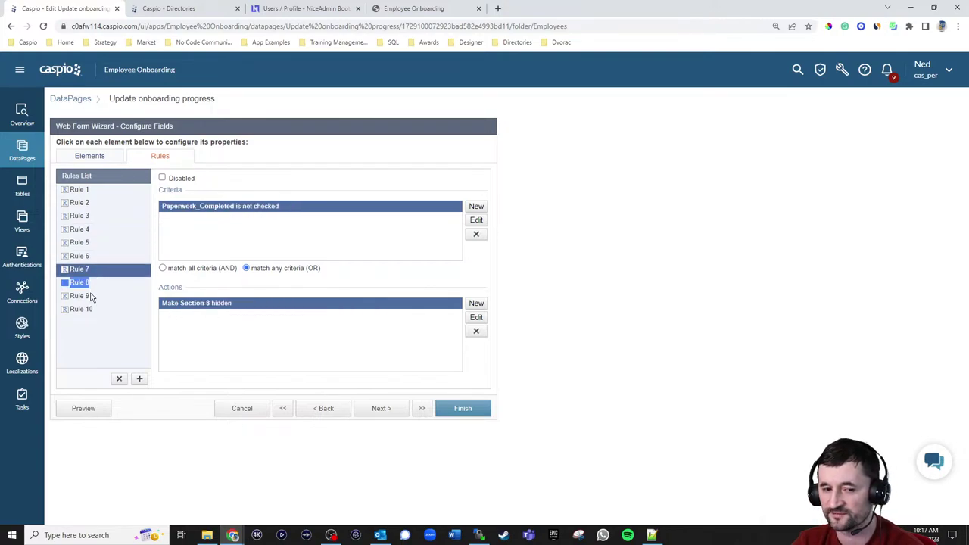
click(91, 295)
click(105, 311)
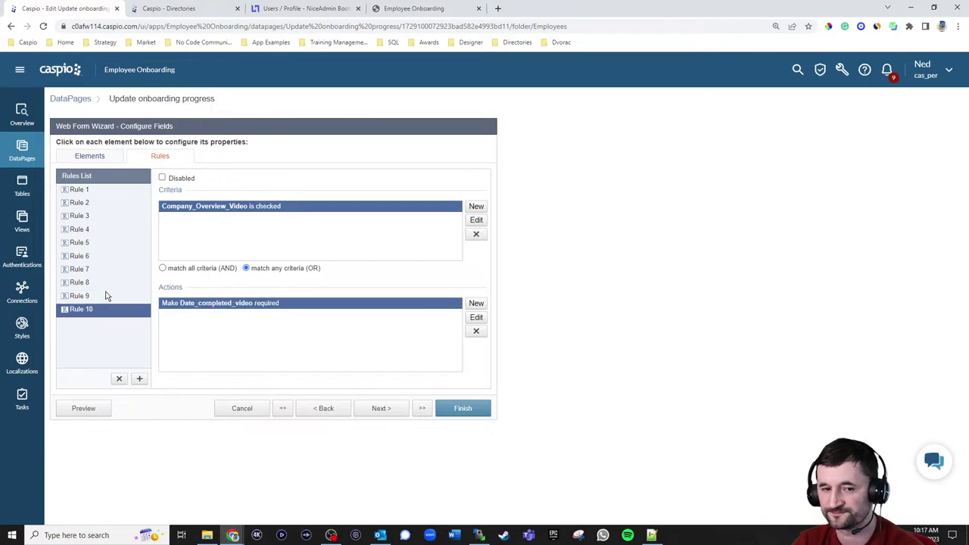
click(93, 157)
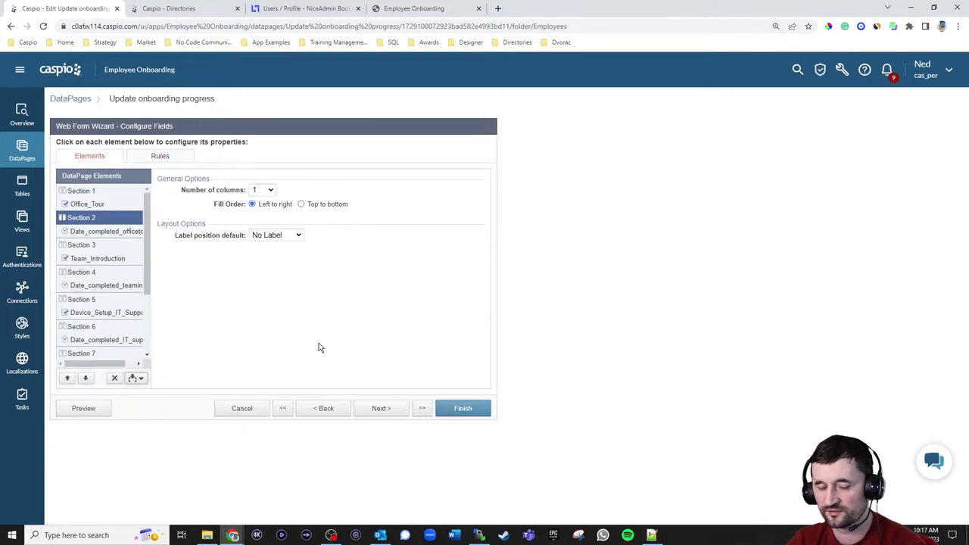
mouse_move(149, 241)
mouse_down()
mouse_move(148, 303)
mouse_move(149, 236)
mouse_up()
click(161, 161)
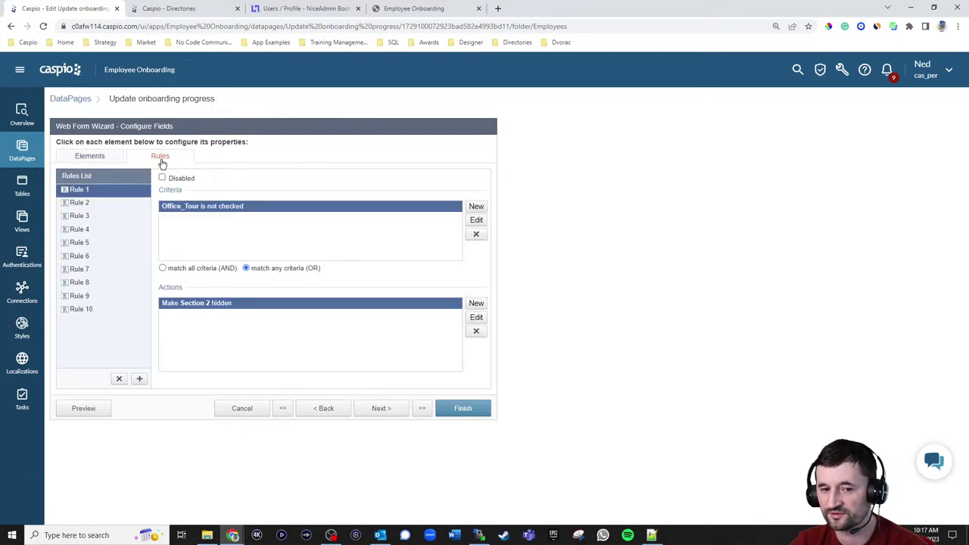
- Date Device Setup IT Support 04/19/2023, complete Paperwork dated 04/12/2023, and submit the update
click(90, 159)
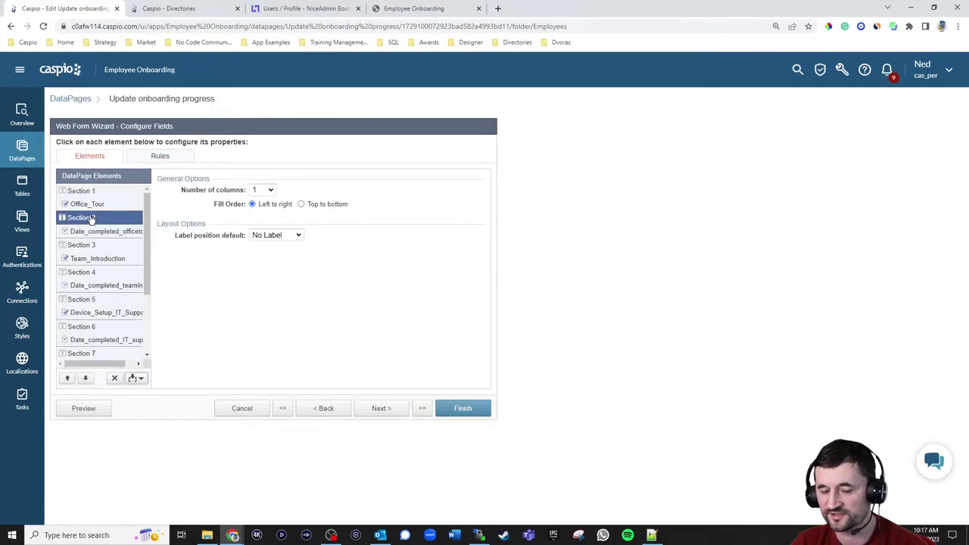
click(260, 15)
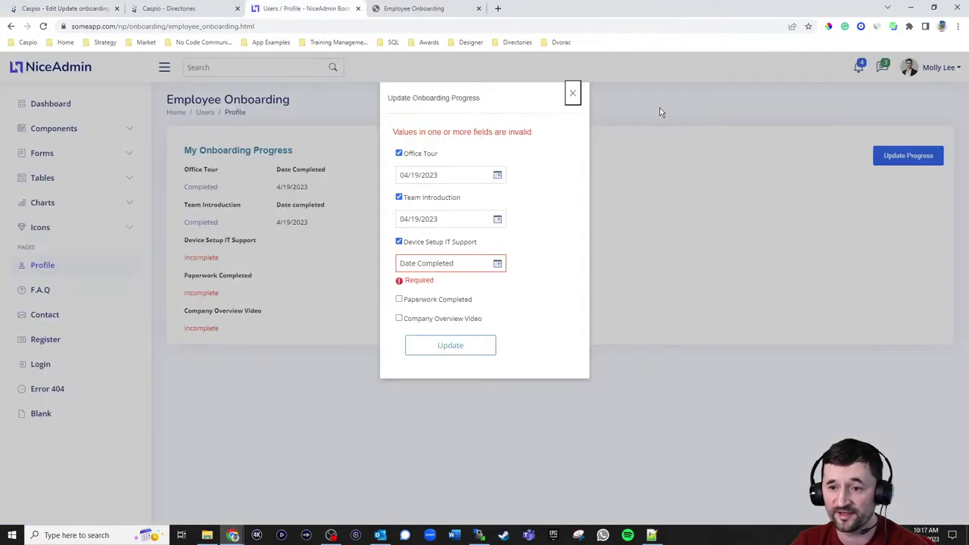
click(497, 265)
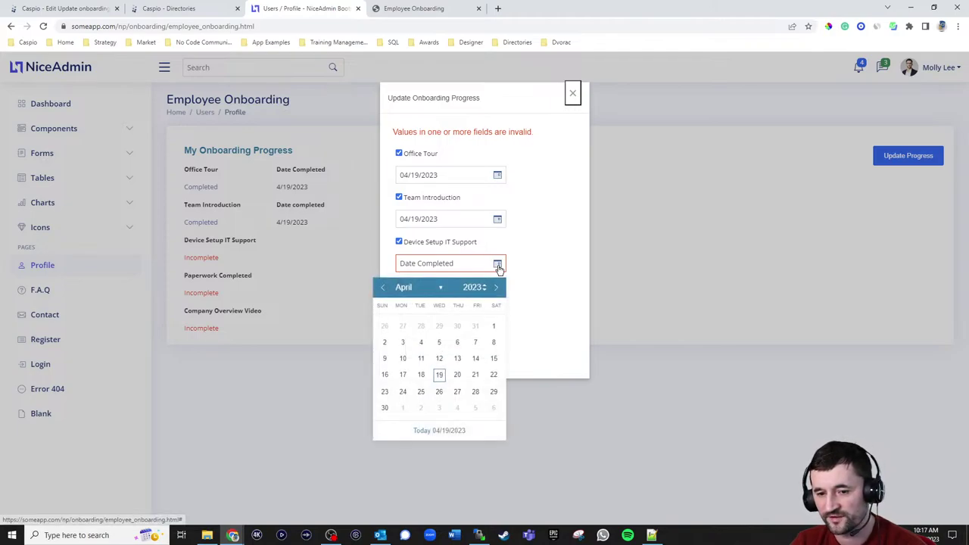
click(439, 375)
click(398, 299)
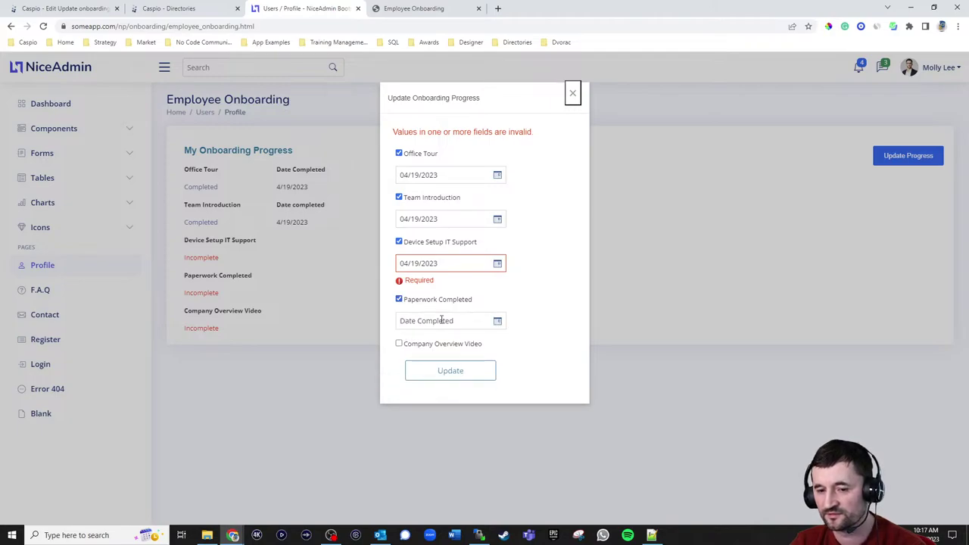
click(446, 322)
click(439, 414)
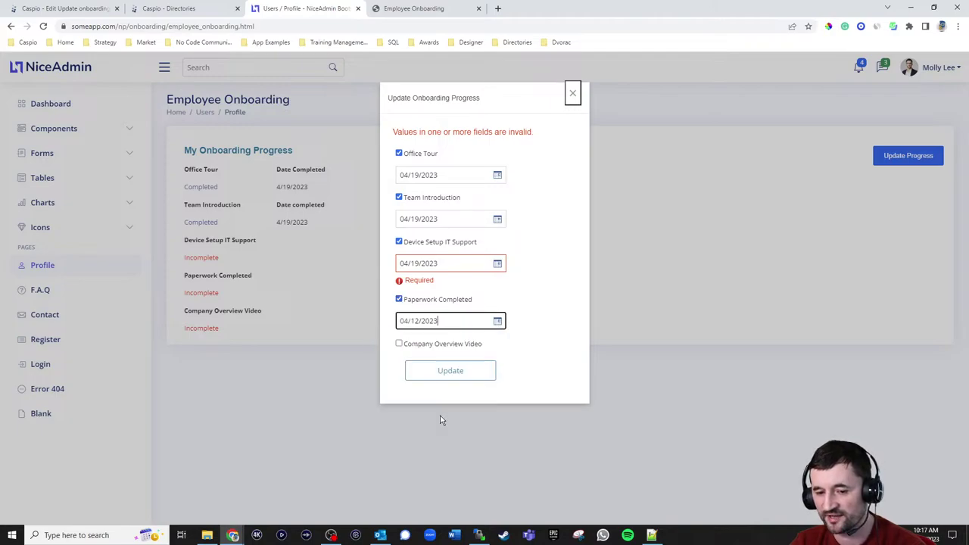
click(460, 374)
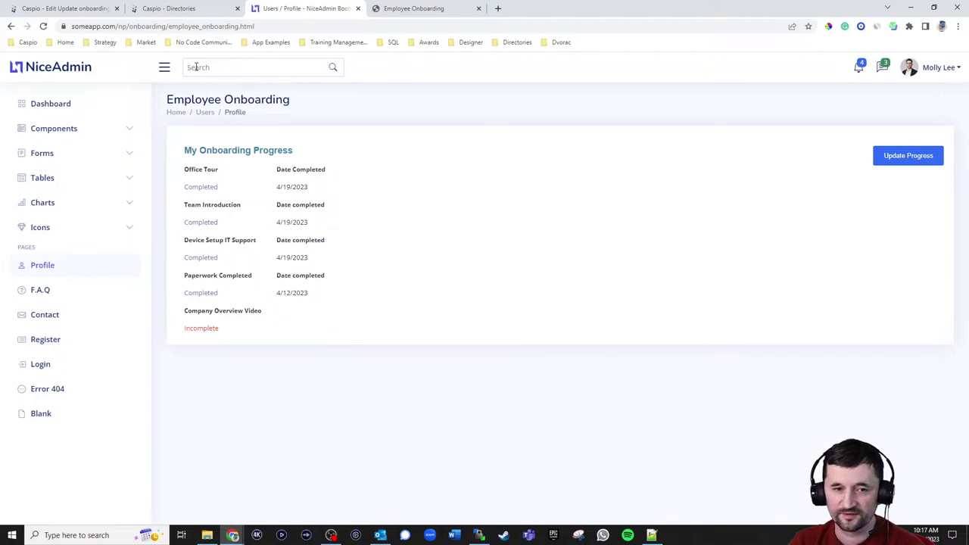
- Cancel the Update onboarding progress wizard unsaved and edit Employee Onboarding from the HR folder
click(160, 10)
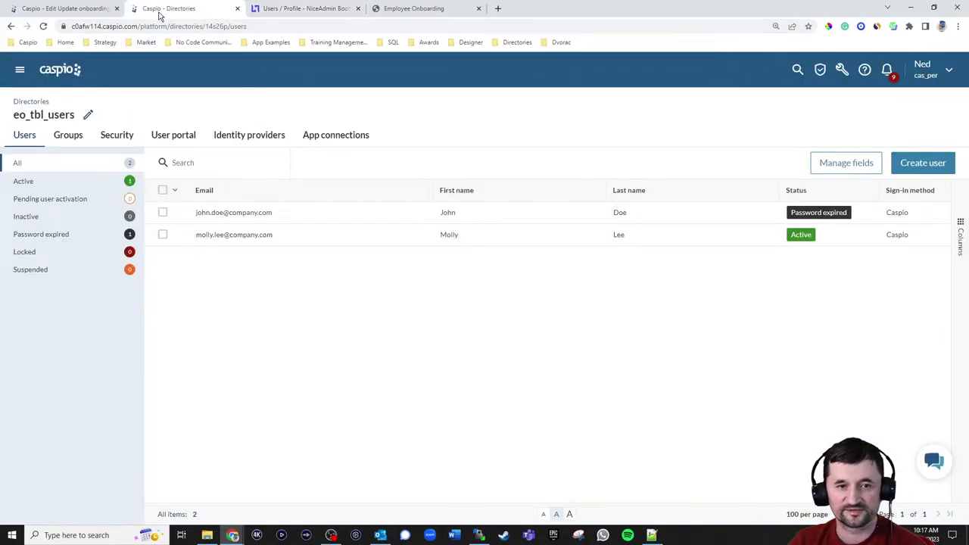
click(83, 12)
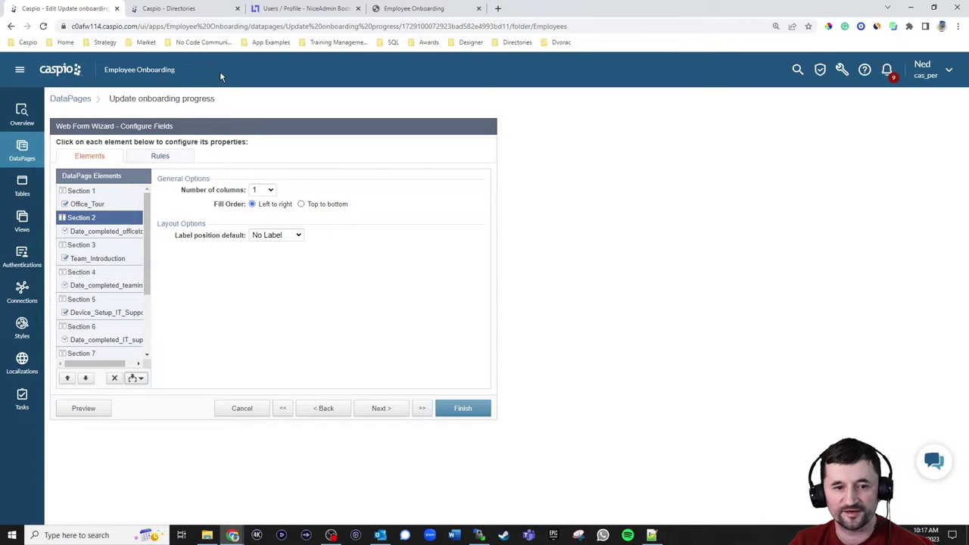
click(246, 410)
click(558, 276)
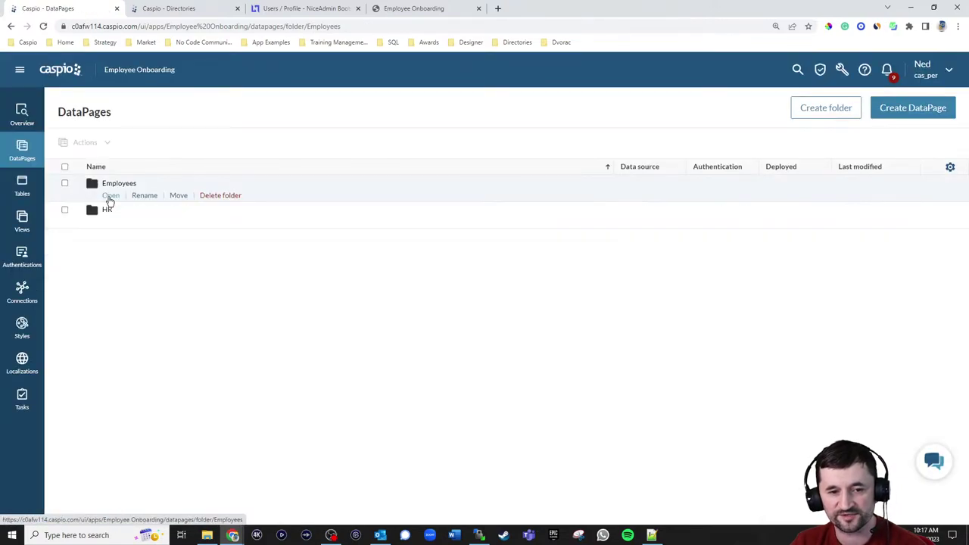
click(111, 223)
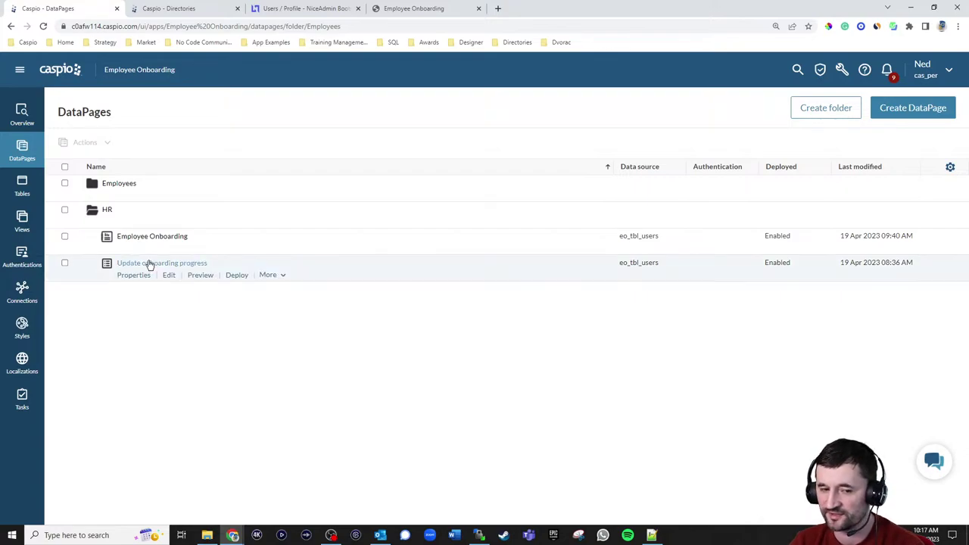
click(169, 249)
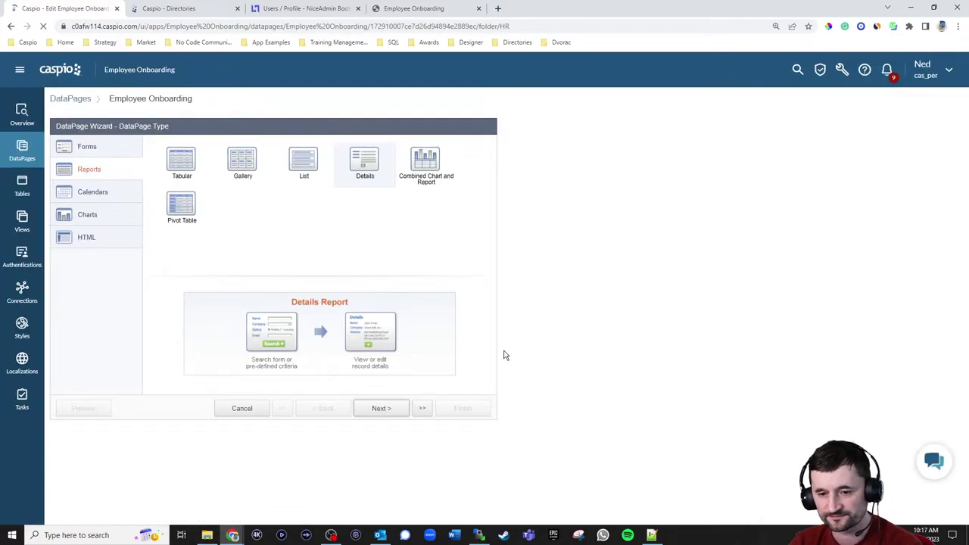
- Advance the Employee Onboarding wizard to the search field configuration step
click(377, 407)
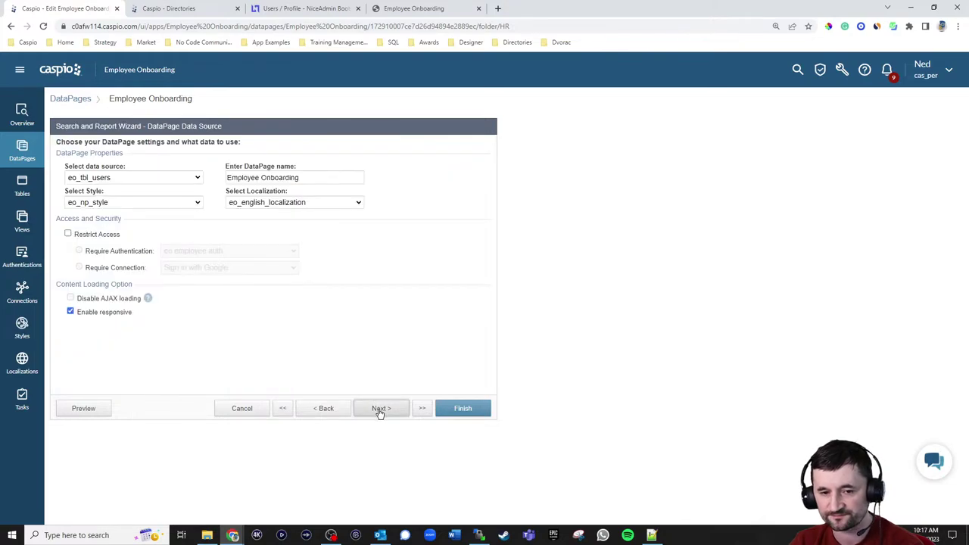
click(379, 410)
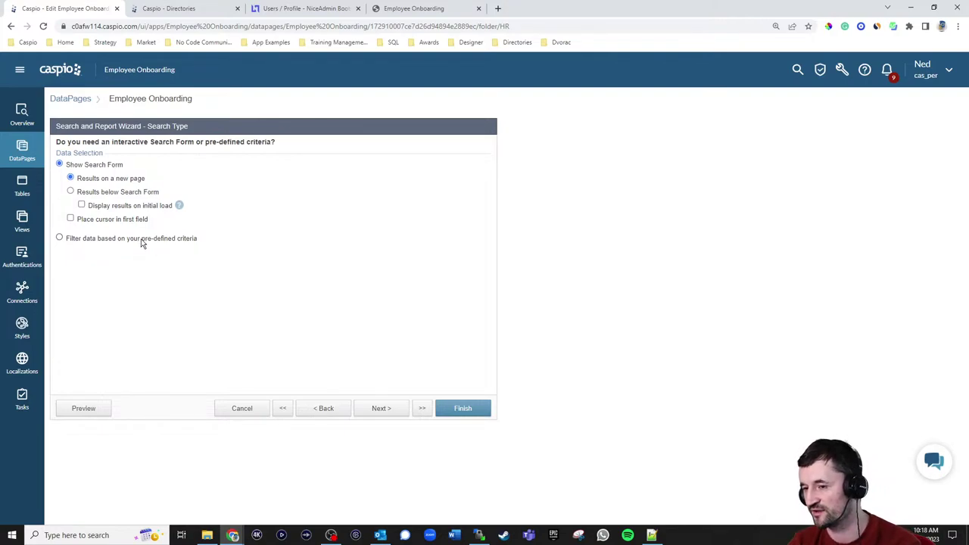
click(381, 410)
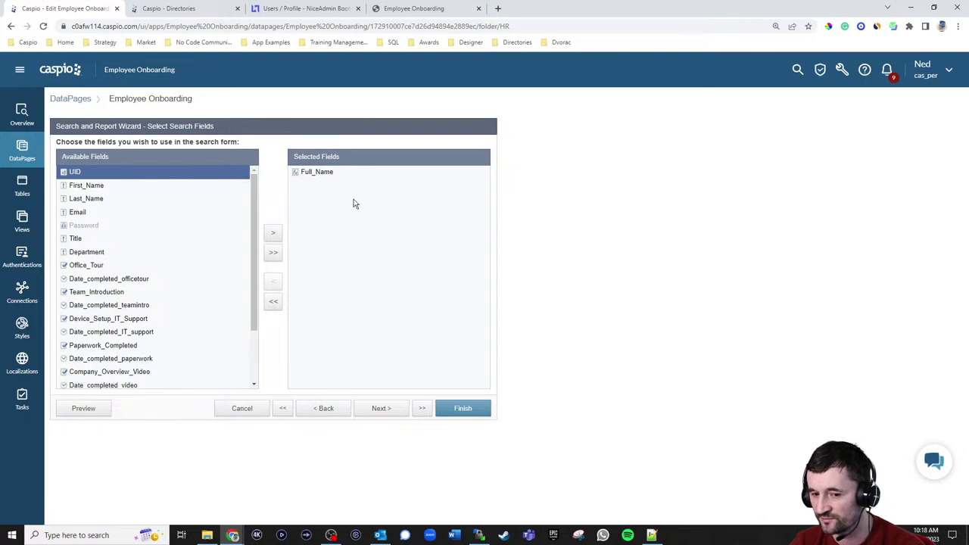
click(380, 408)
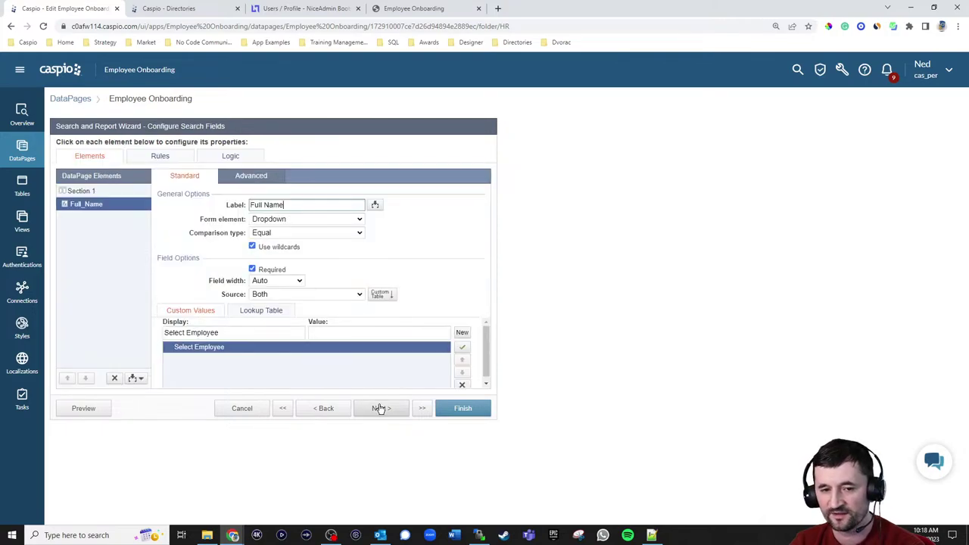
- Fill the Full_Name dropdown from the eo_tbl_users lookup table and preview the live search page
click(277, 219)
click(277, 220)
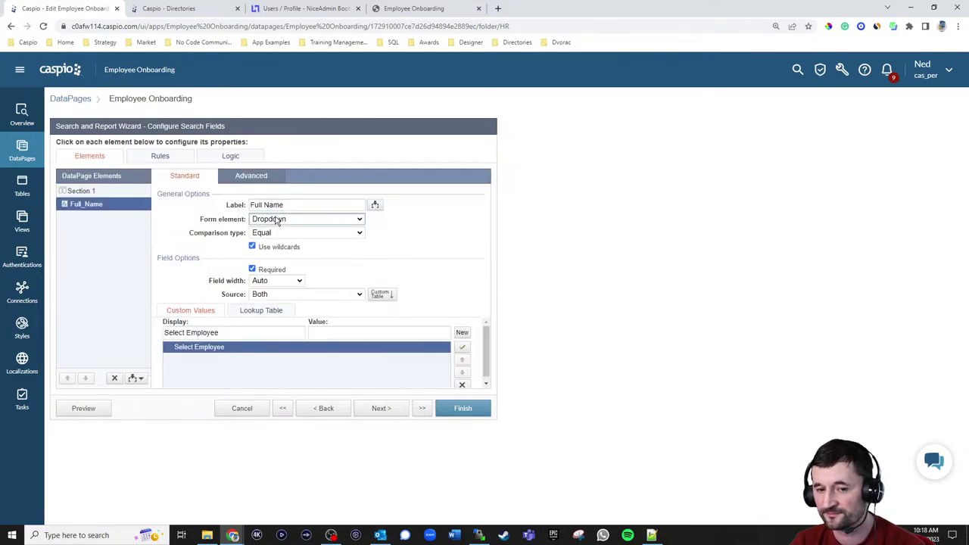
click(268, 312)
click(273, 325)
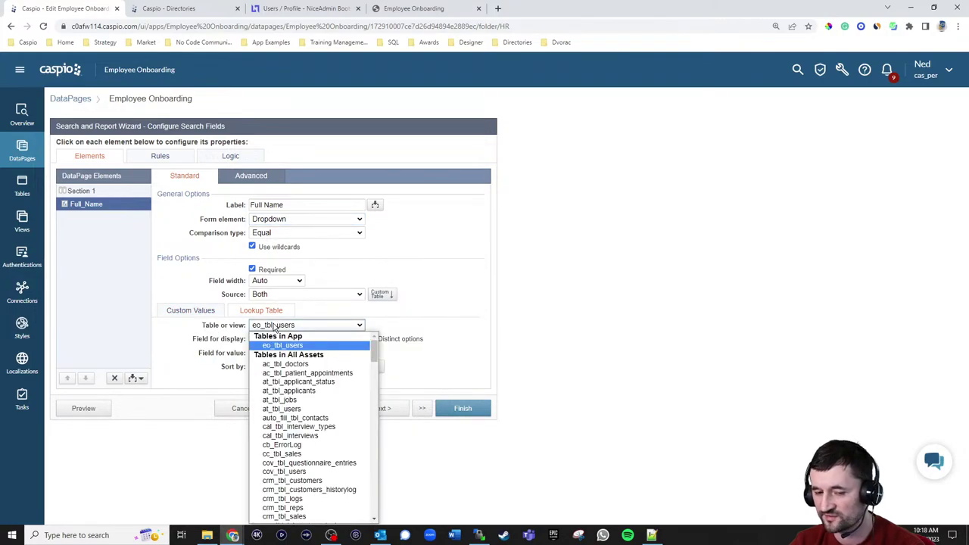
click(432, 305)
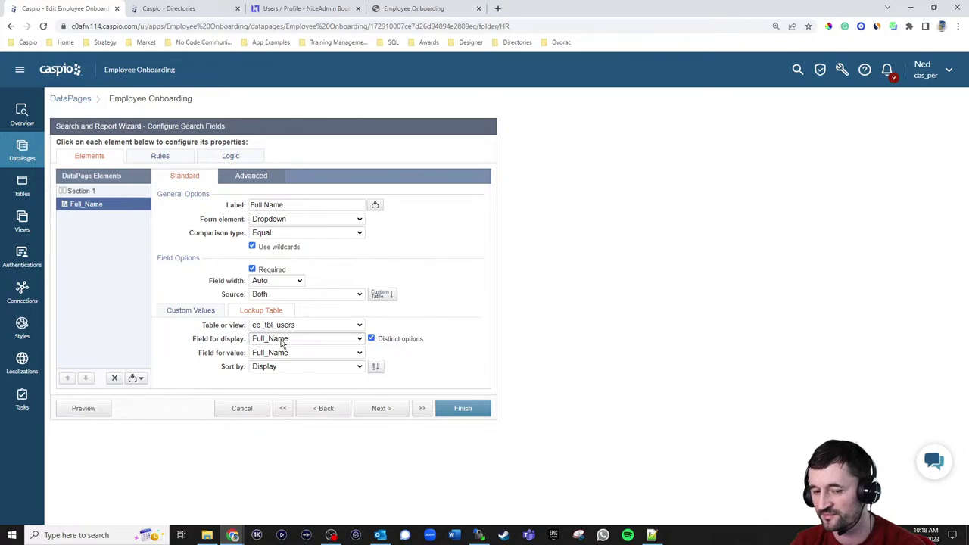
click(428, 12)
- Search with the Select Employee placeholder to trigger the Required warning, then return to the search wizard
click(43, 63)
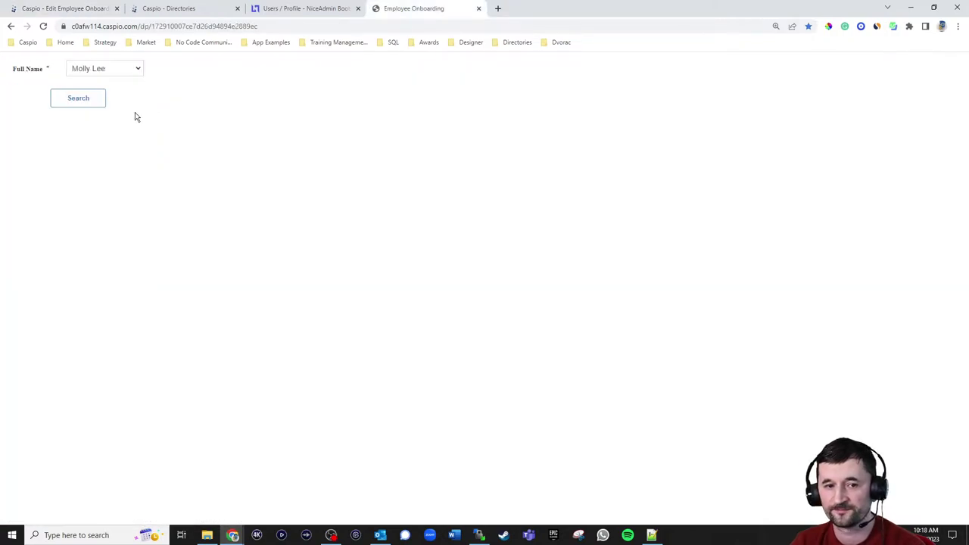
click(113, 68)
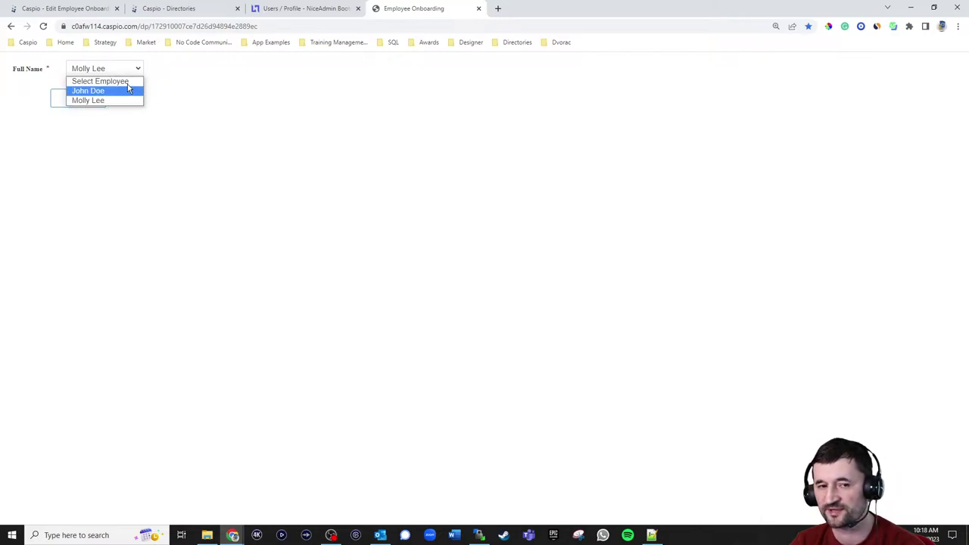
click(121, 81)
click(86, 99)
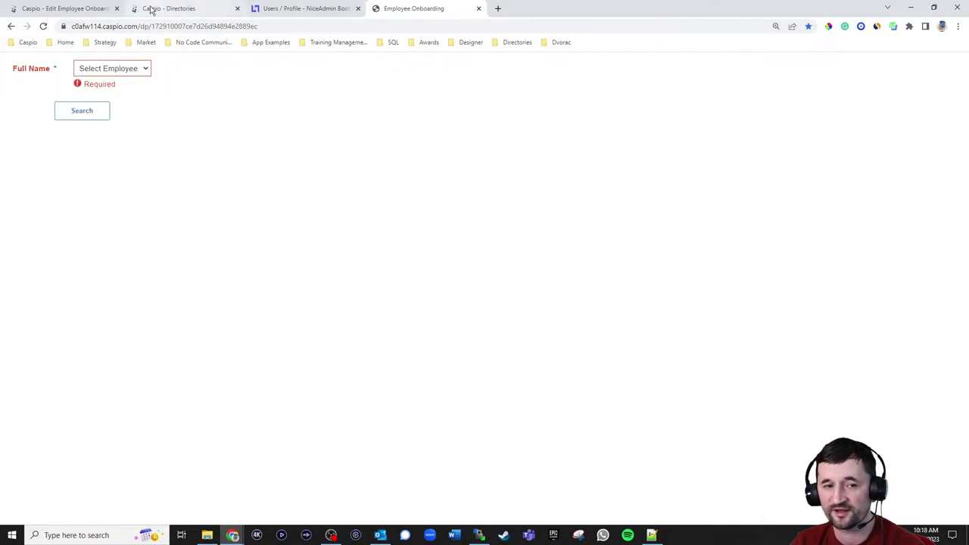
click(64, 8)
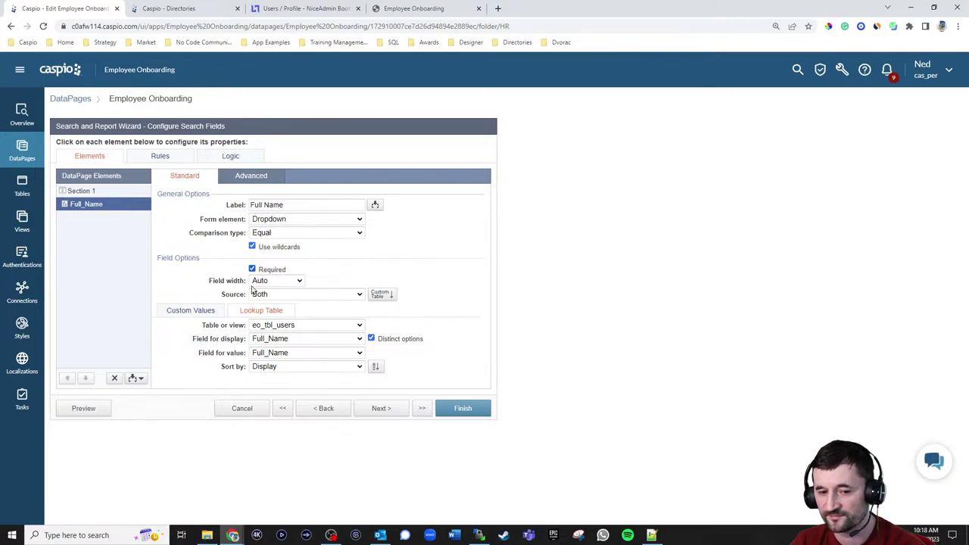
- Check the Full_Name custom values for the blank-valued Select Employee entry
click(209, 312)
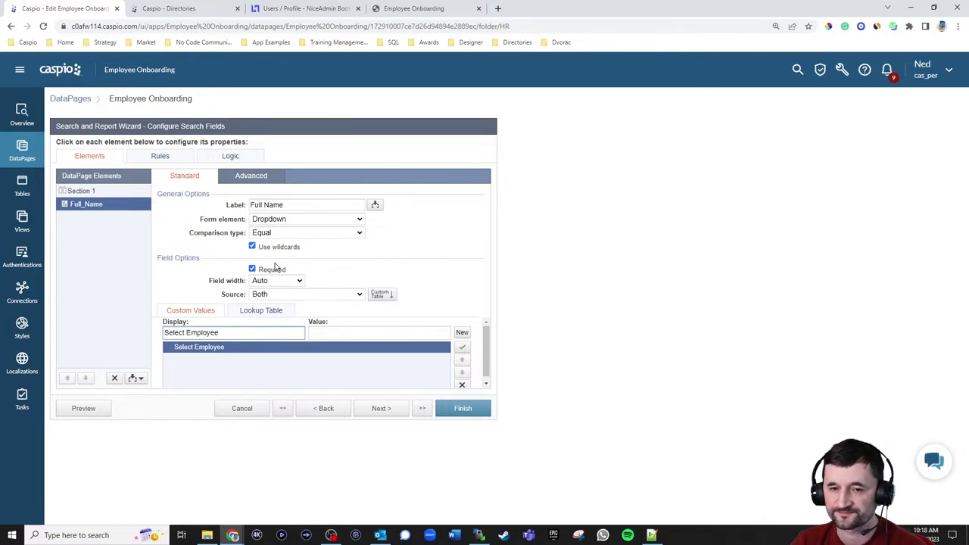
- Search for an employee to show four tasks Completed and Company Overview Video Incomplete
click(277, 10)
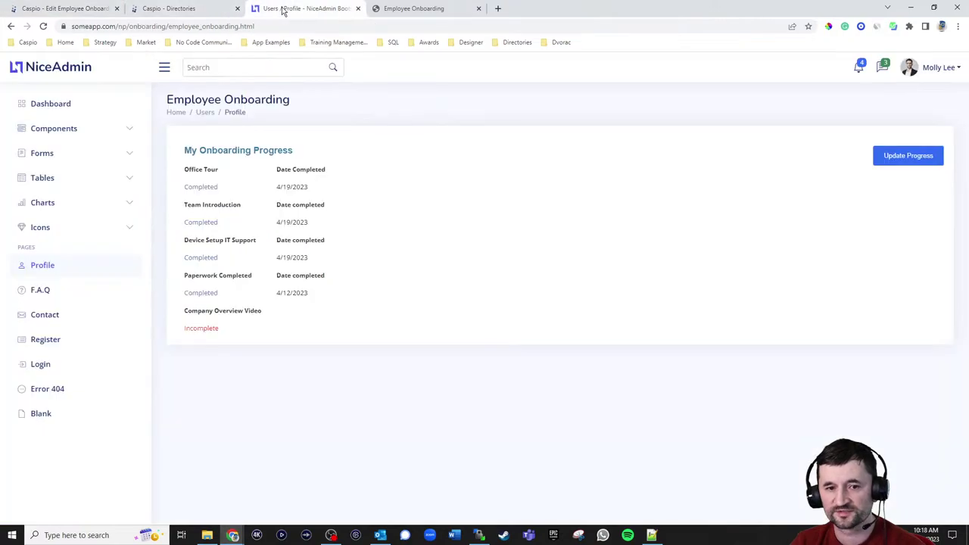
click(401, 9)
click(109, 70)
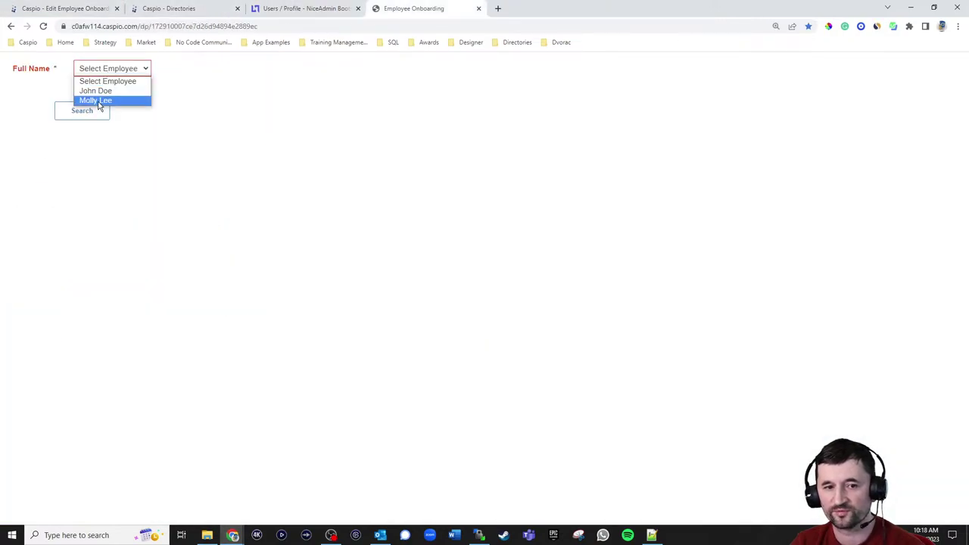
click(95, 99)
click(94, 111)
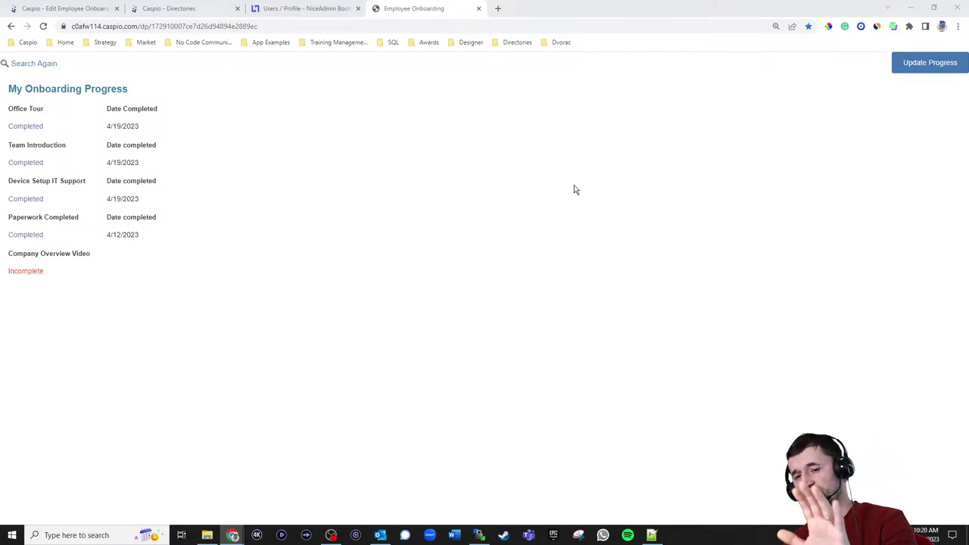
- Search Caspio Online Help at howto.caspio.com for 'inline' in a new tab
click(497, 9)
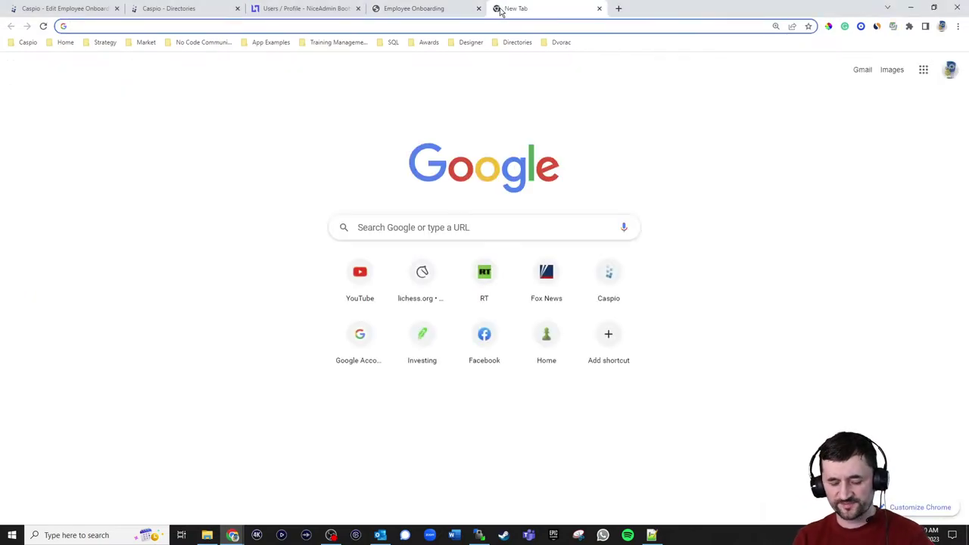
text(how)
key(Return)
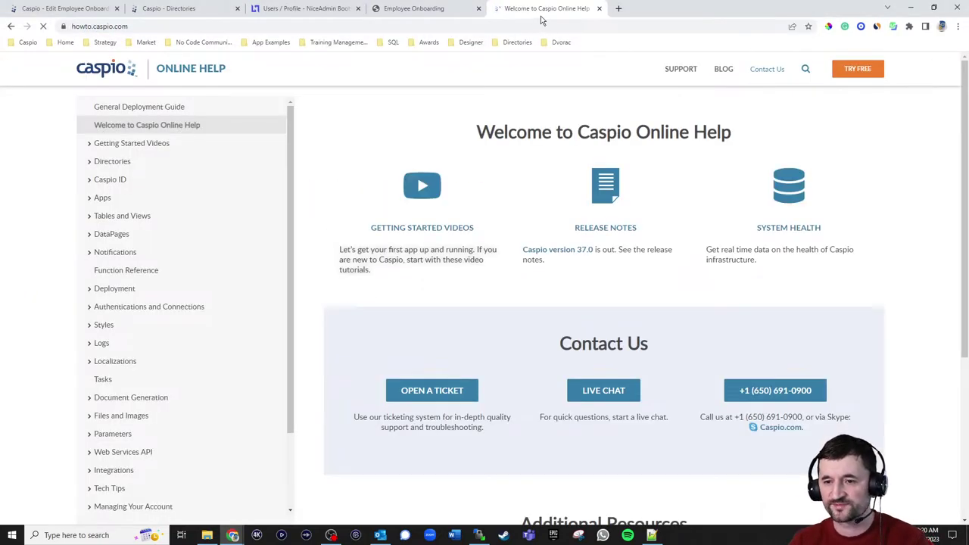
click(805, 68)
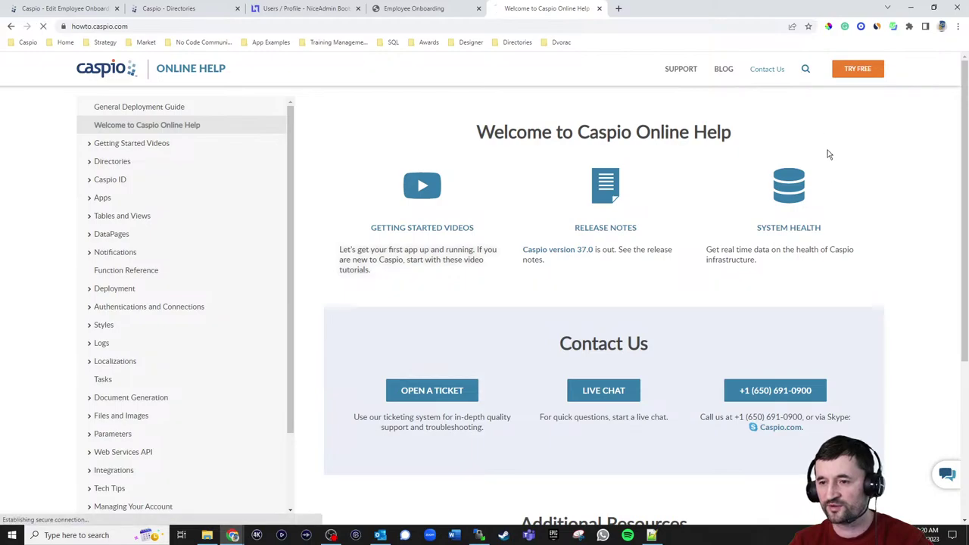
click(500, 131)
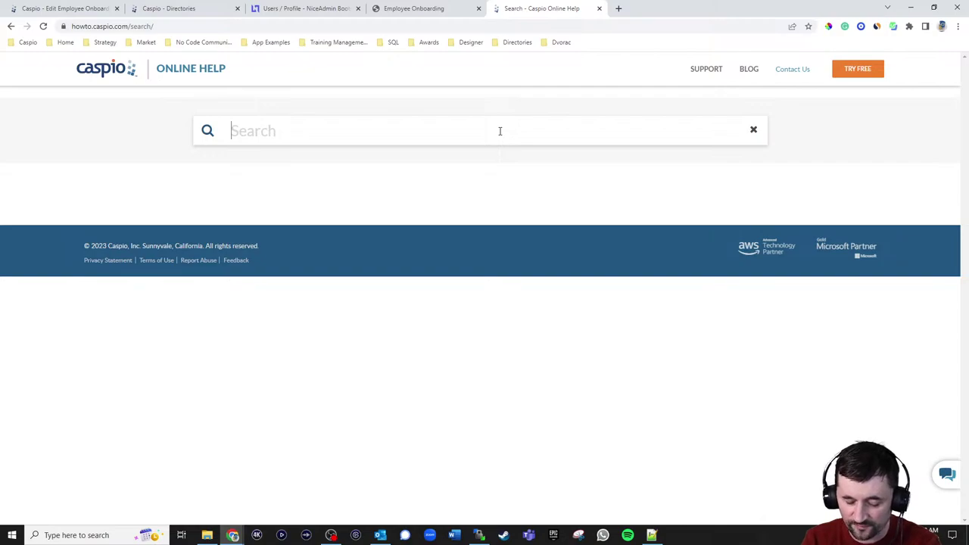
text(inline)
key(Return)
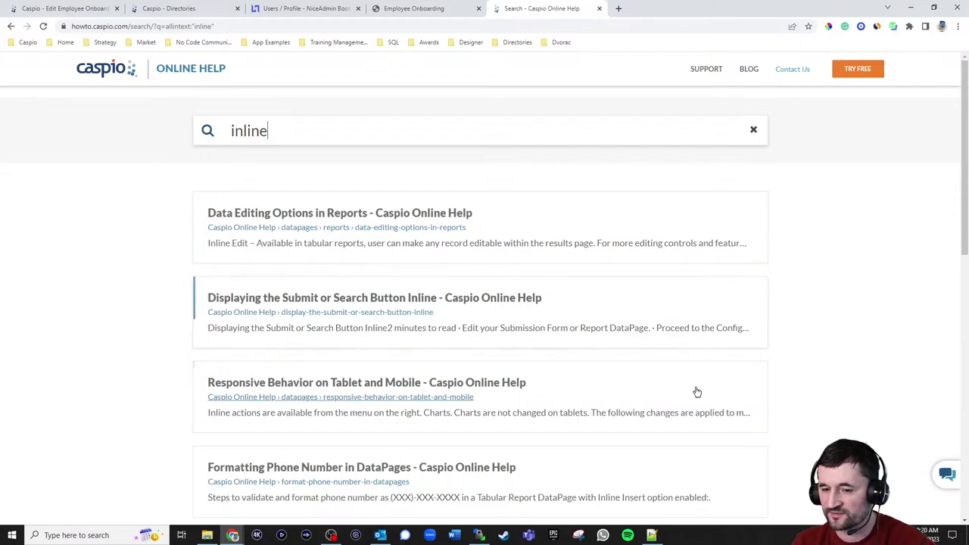
- Read the Data Editing Options in Reports article, including its Inline and Bulk Delete sections
click(395, 233)
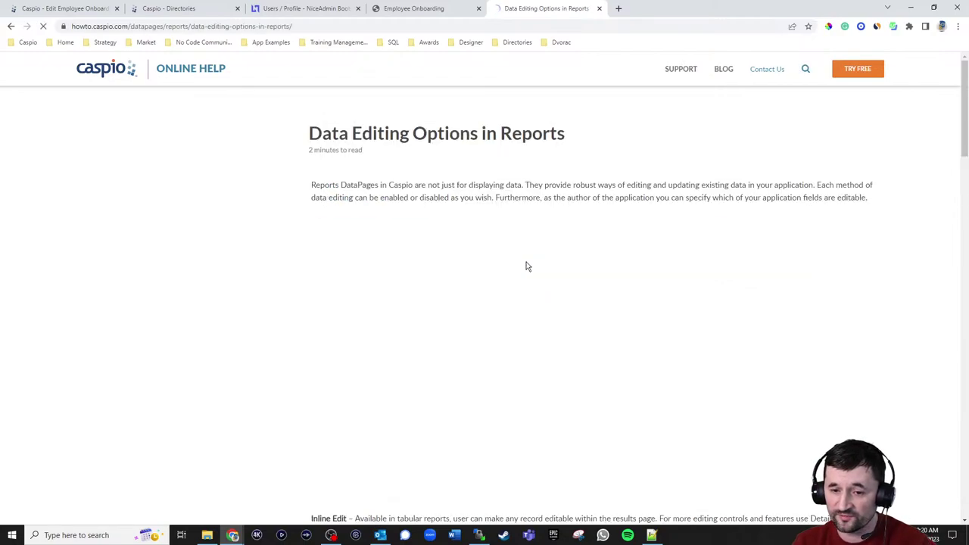
scroll(775, 247, down, 2)
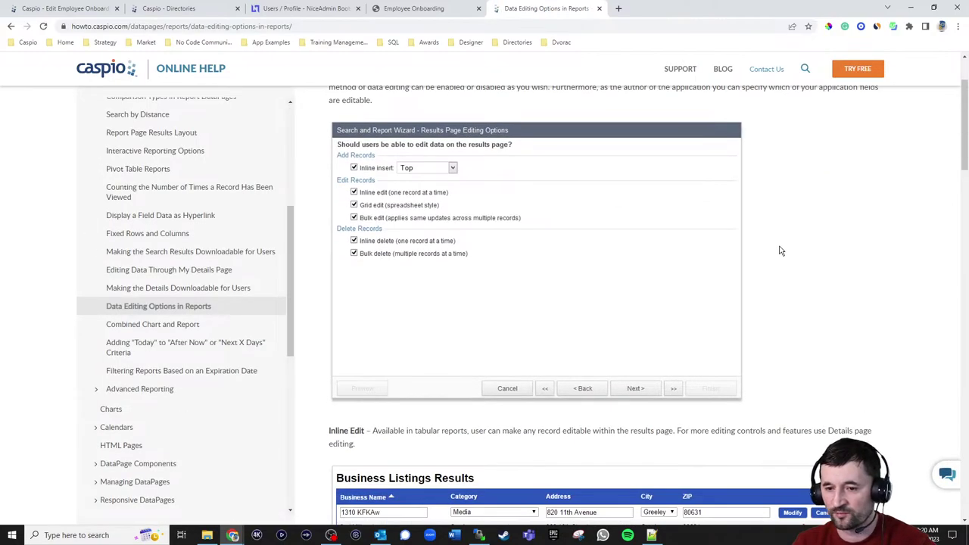
scroll(779, 251, up, 2)
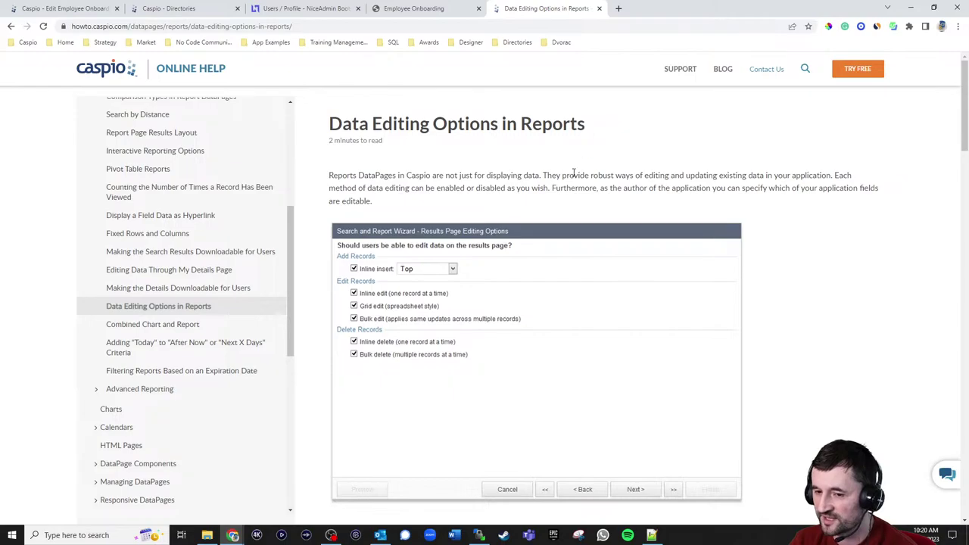
scroll(692, 277, down, 4)
scroll(780, 252, down, 20)
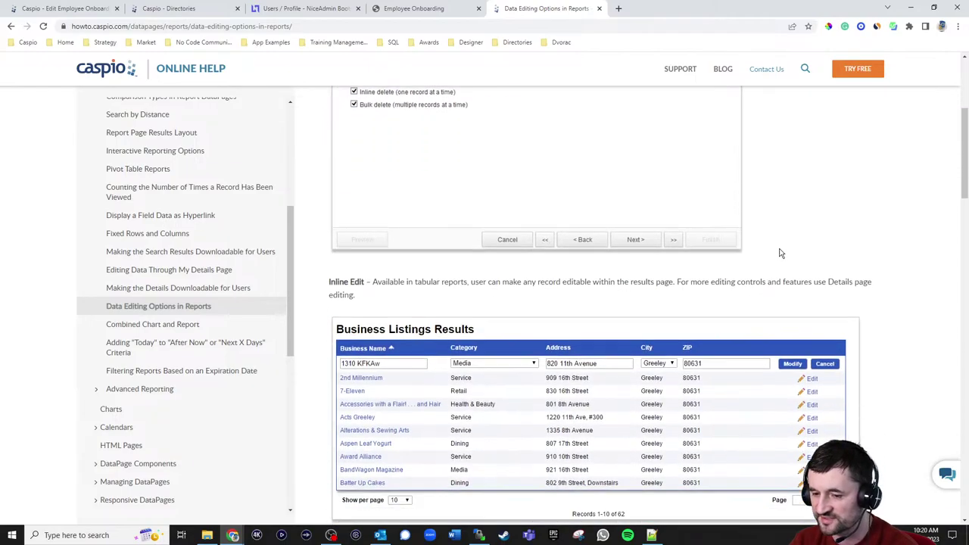
scroll(814, 280, down, 2)
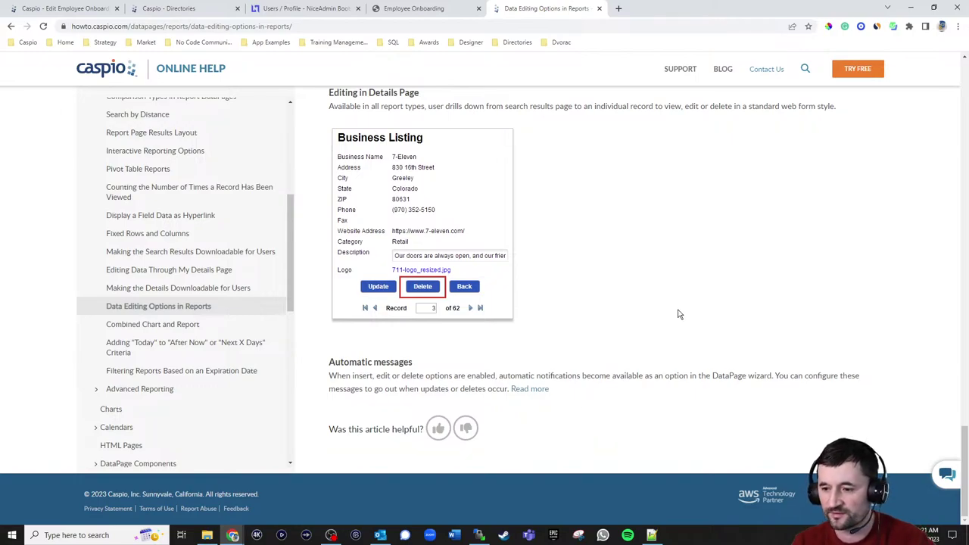
scroll(678, 314, up, 2)
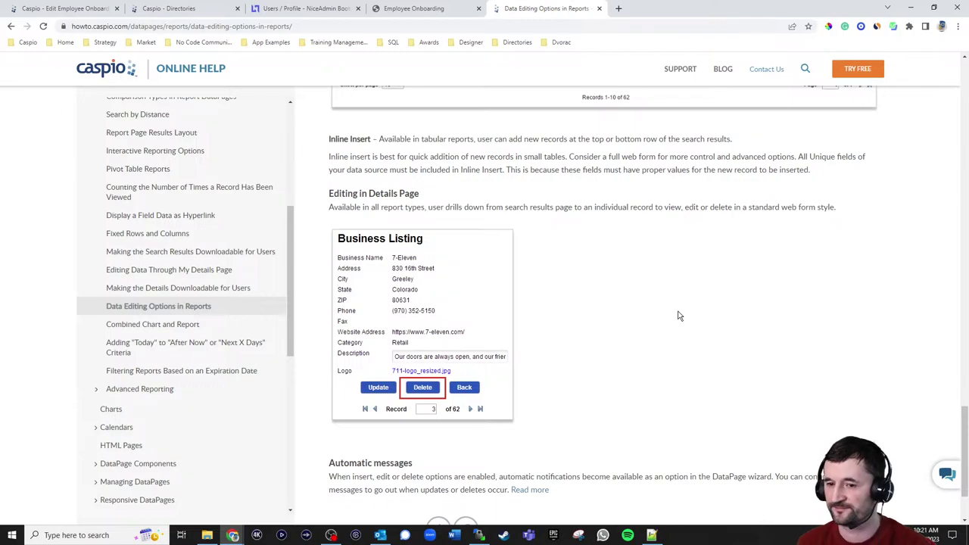
scroll(682, 314, up, 6)
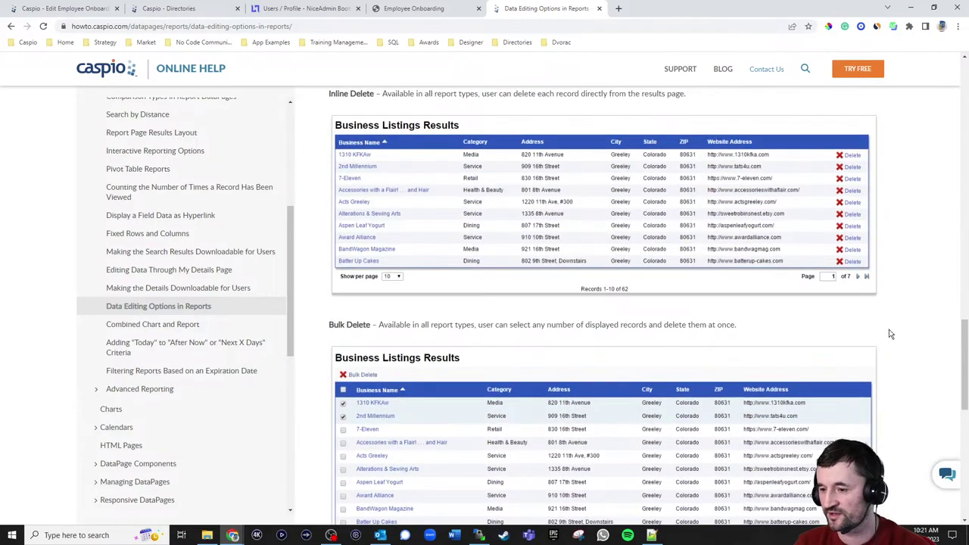
drag(964, 371, 963, 112)
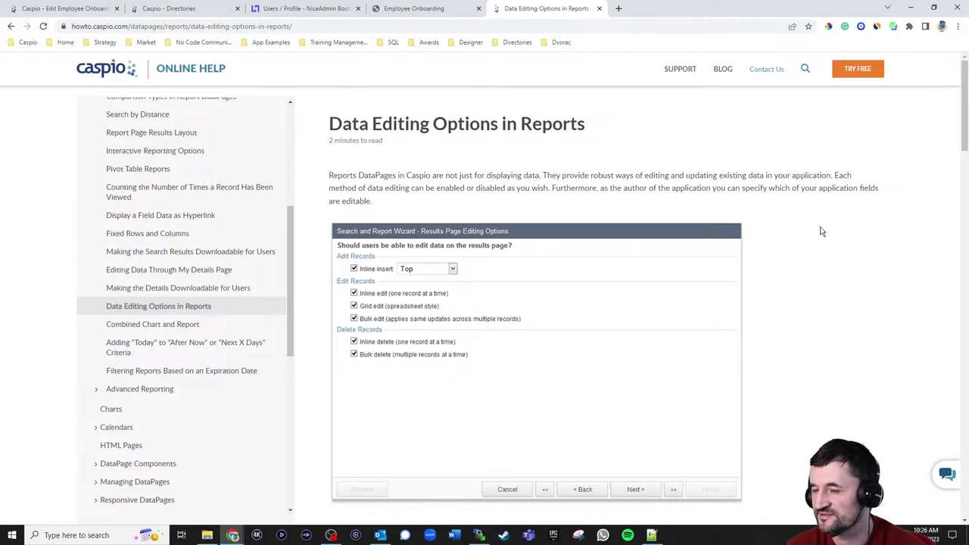
- Go to the Caspio website in a new tab and open the Caspio Marketplace
click(618, 9)
text(cas)
key(Return)
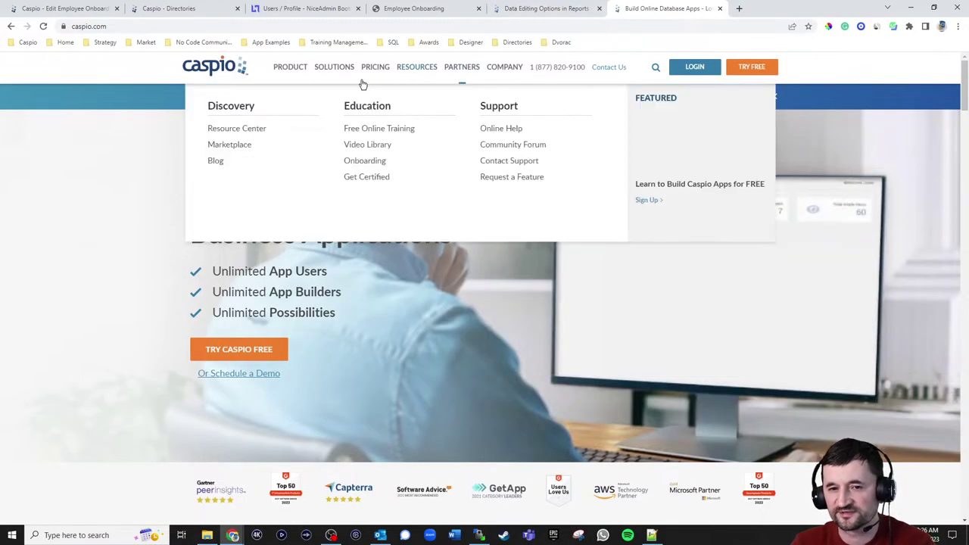
mouse_move(301, 70)
click(242, 193)
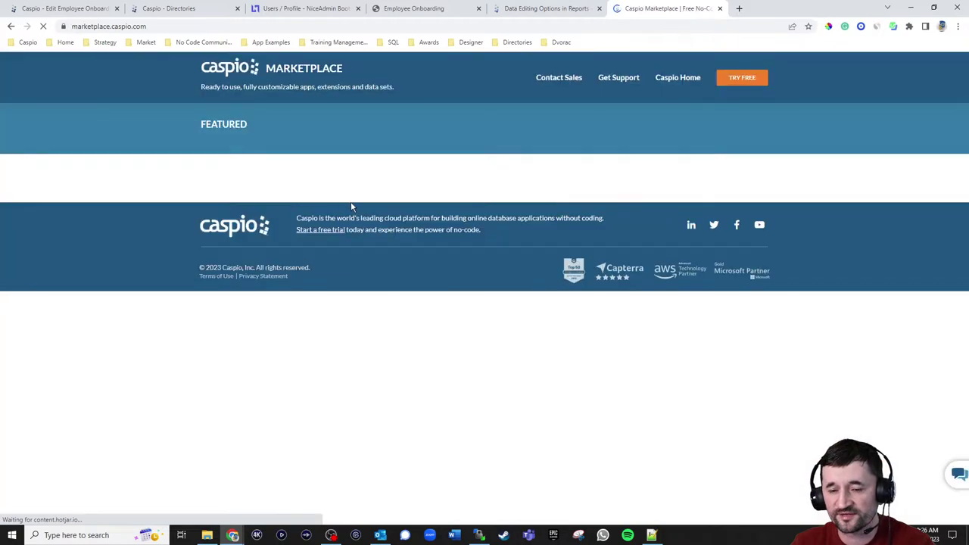
scroll(480, 310, down, 3)
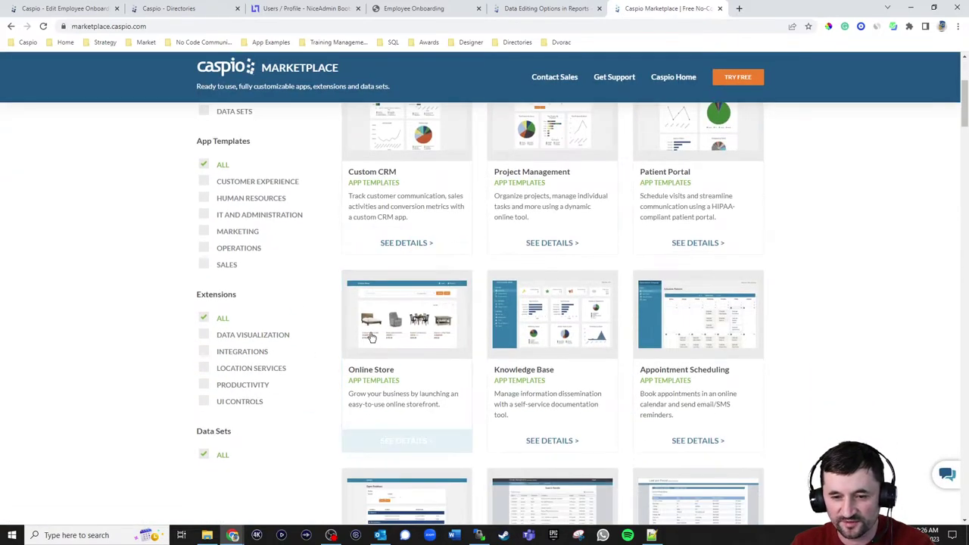
- Filter the Marketplace catalogue to Extensions only, listing Electronic Signature and QR tools
click(203, 353)
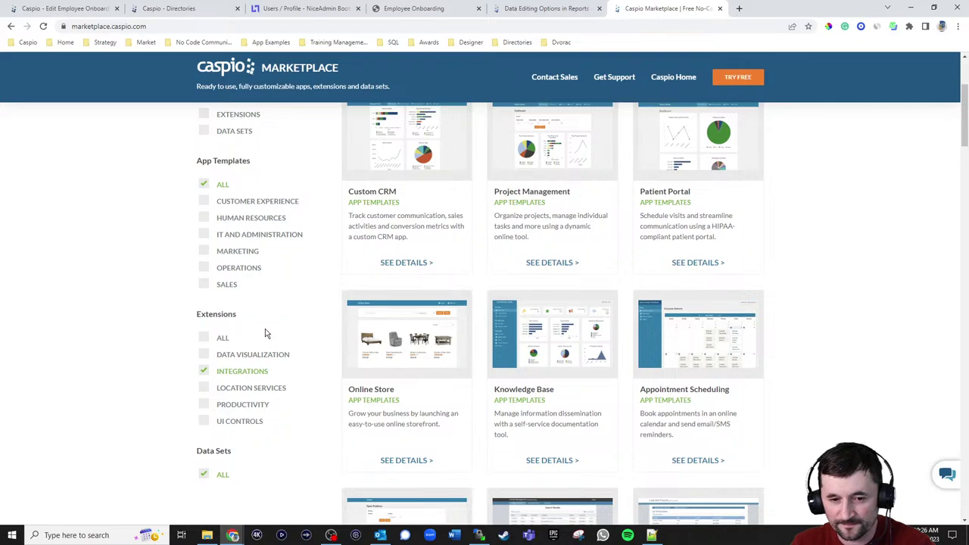
scroll(409, 356, down, 15)
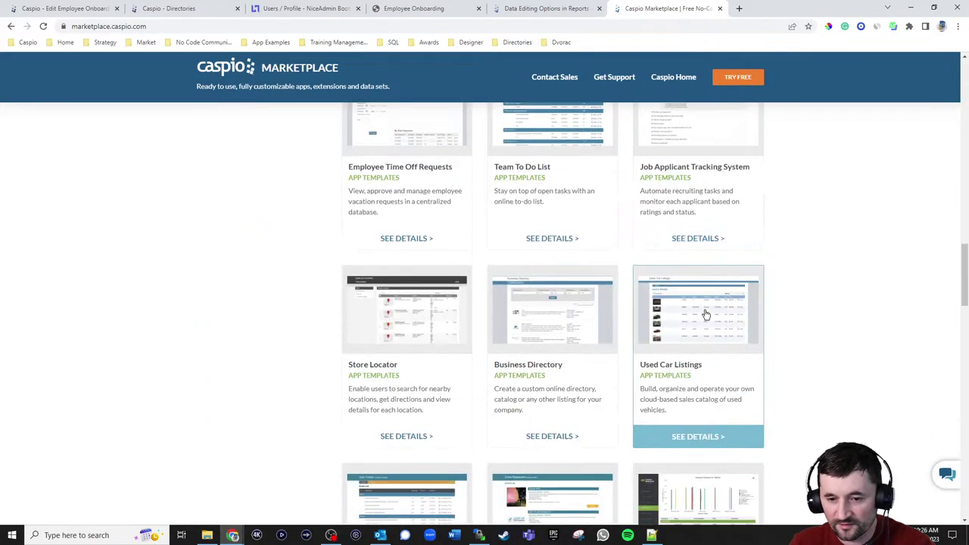
scroll(707, 313, down, 9)
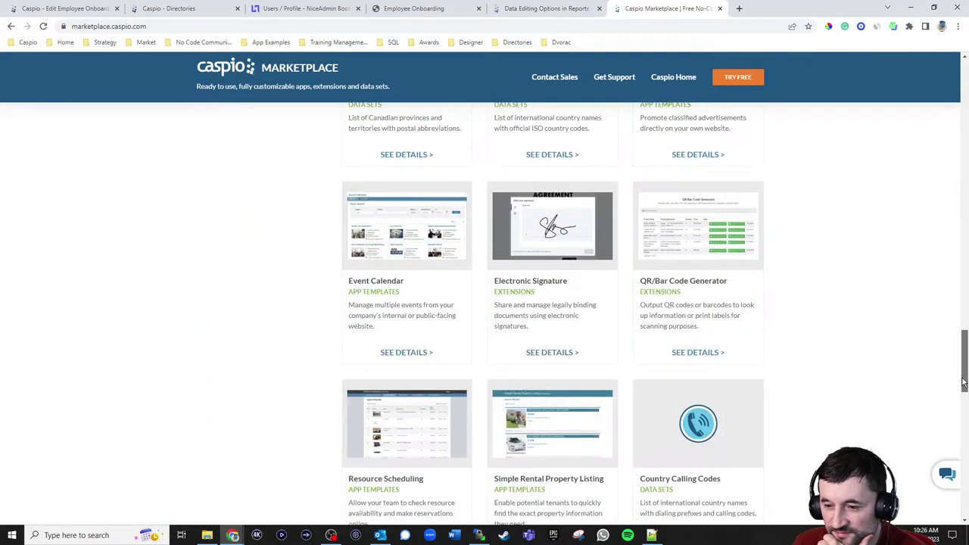
drag(963, 382, 963, 121)
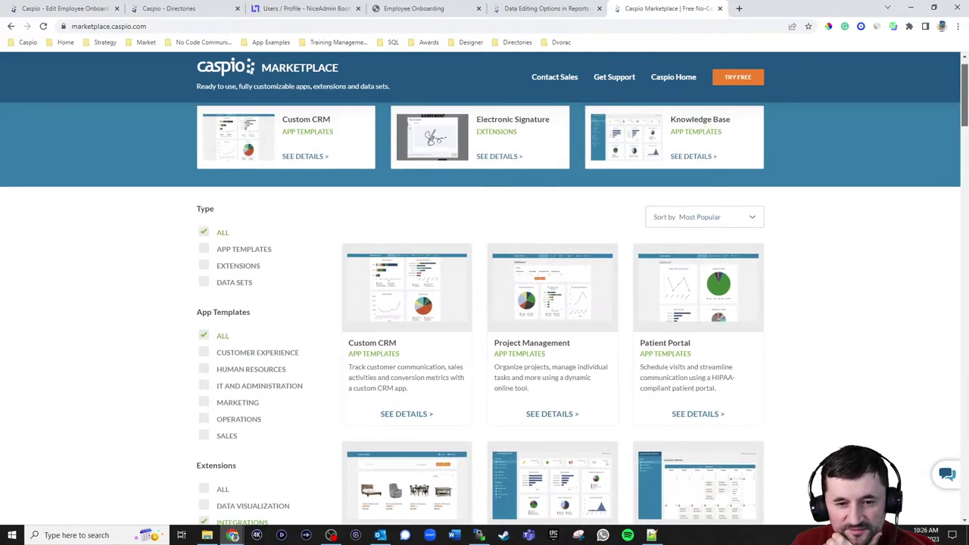
click(204, 266)
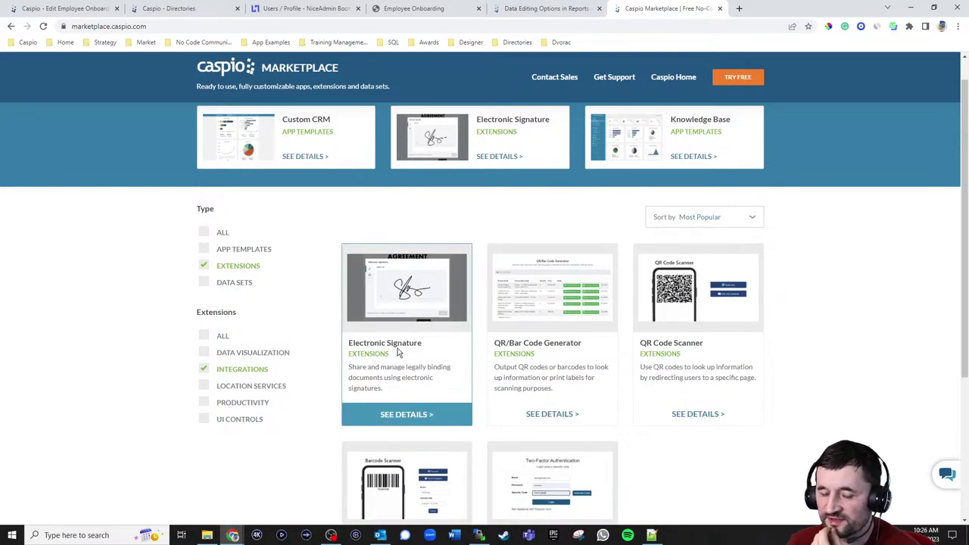
- Open forums.caspio.com in a new tab and browse the Caspio JavaScript Solutions topic list
click(739, 8)
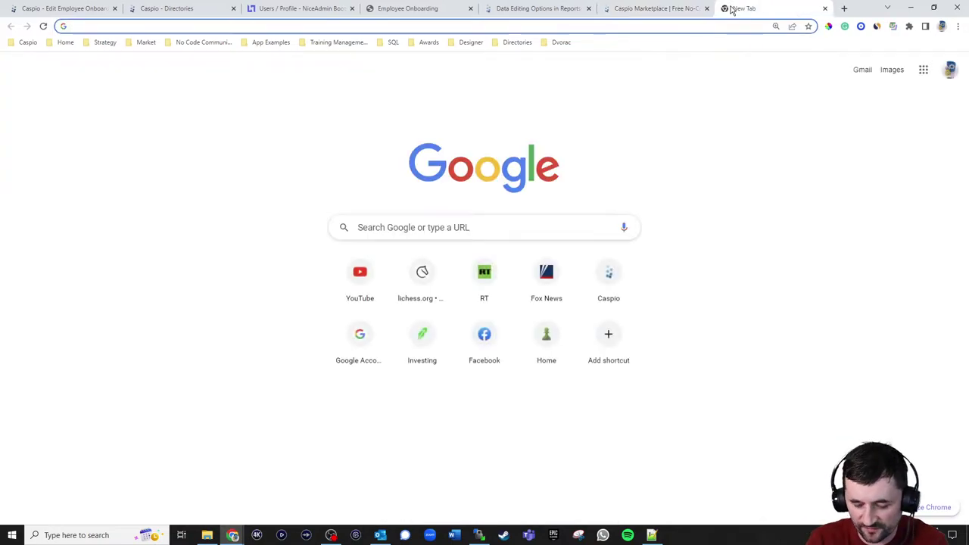
text(for)
key(Return)
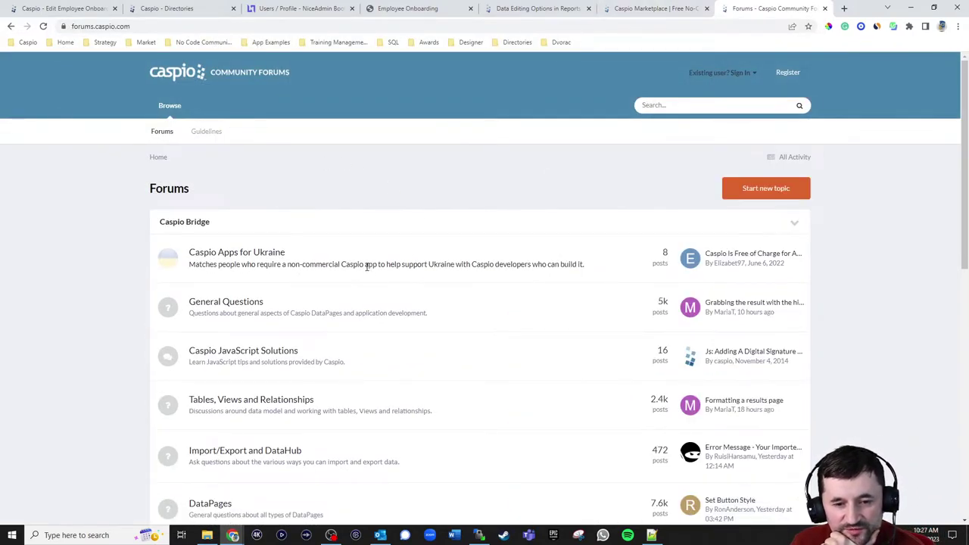
click(246, 356)
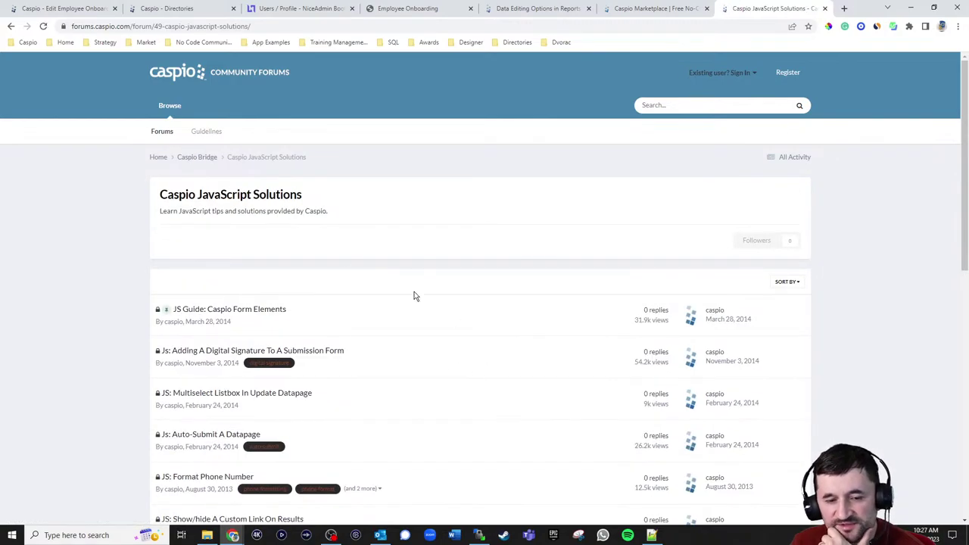
scroll(414, 236, down, 1)
scroll(415, 237, down, 3)
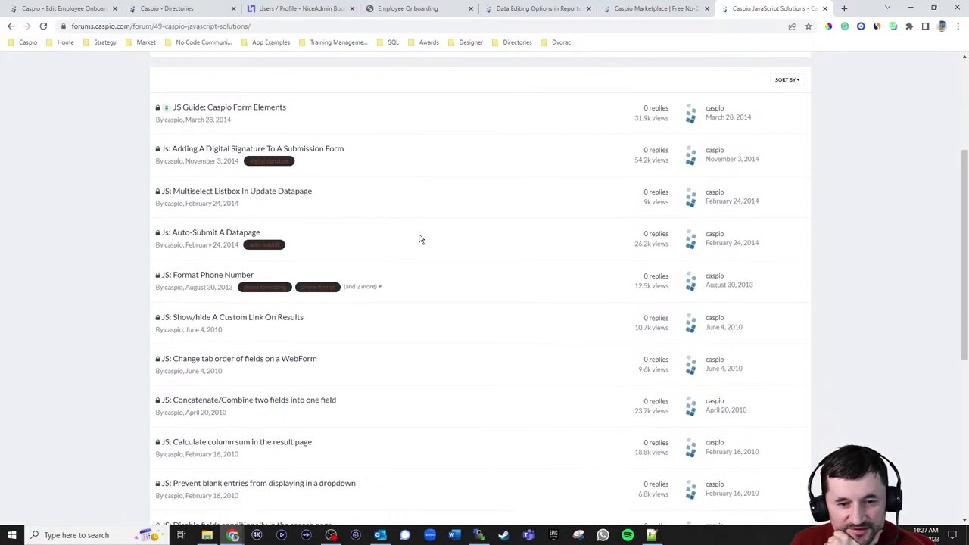
scroll(433, 239, down, 1)
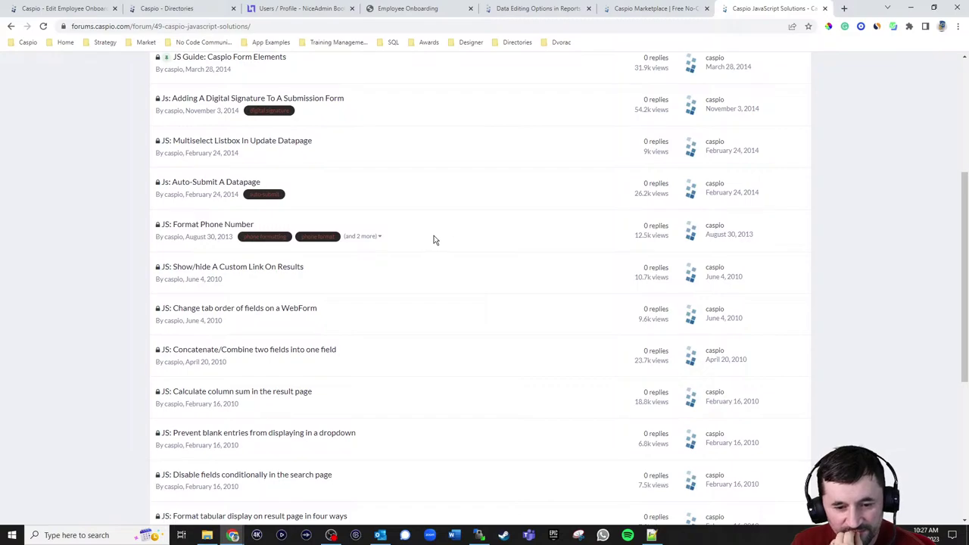
scroll(244, 146, up, 1)
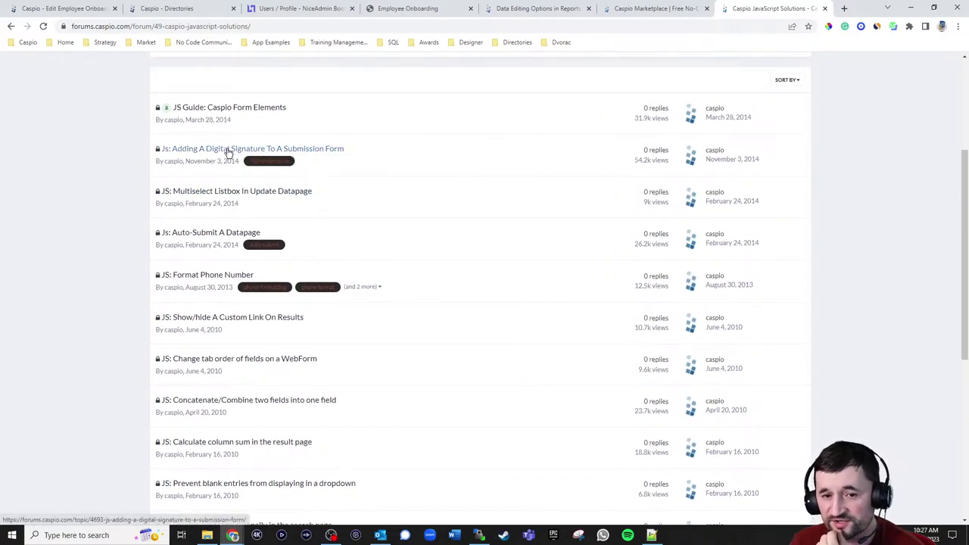
- Open the 'JS: Adding A Digital Signature To A Submission Form' topic and read its code
click(230, 150)
scroll(741, 307, down, 2)
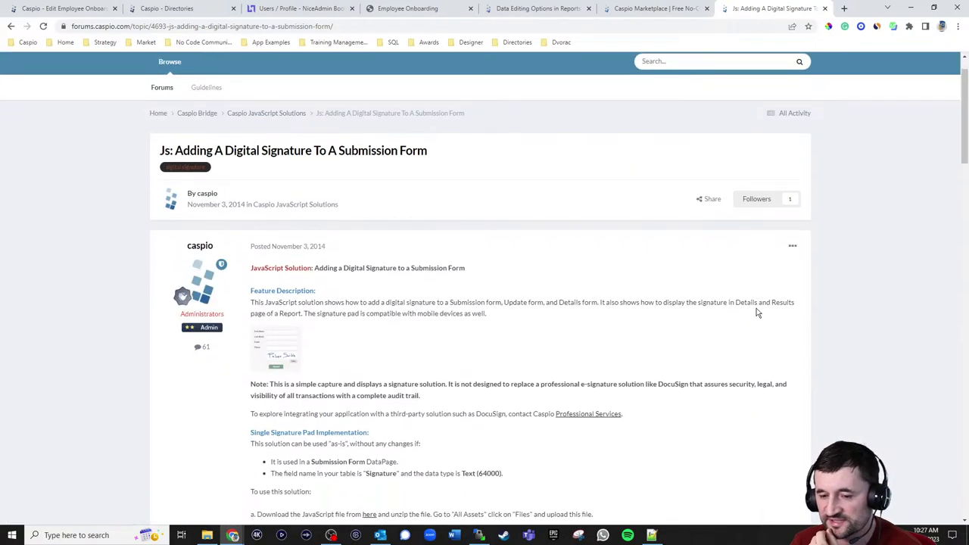
scroll(797, 307, down, 1)
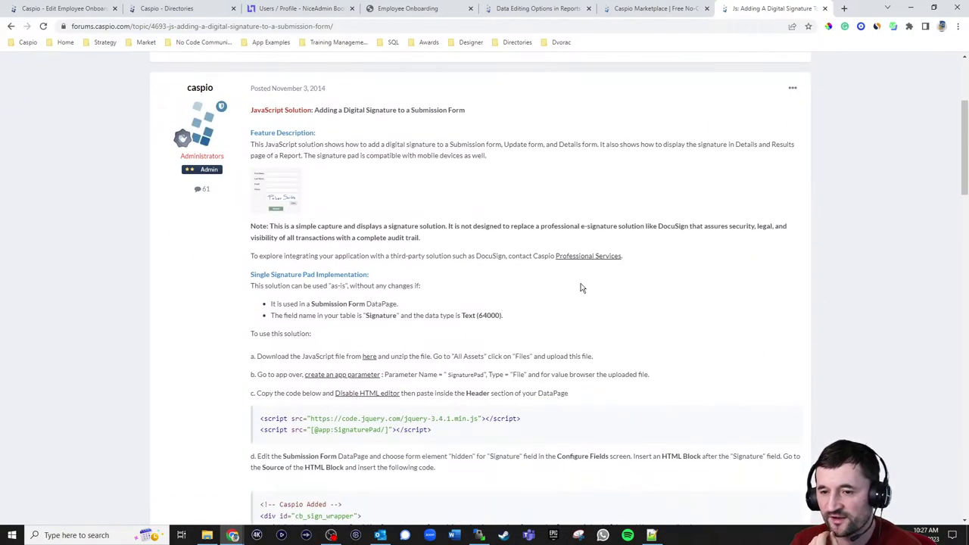
scroll(779, 296, down, 2)
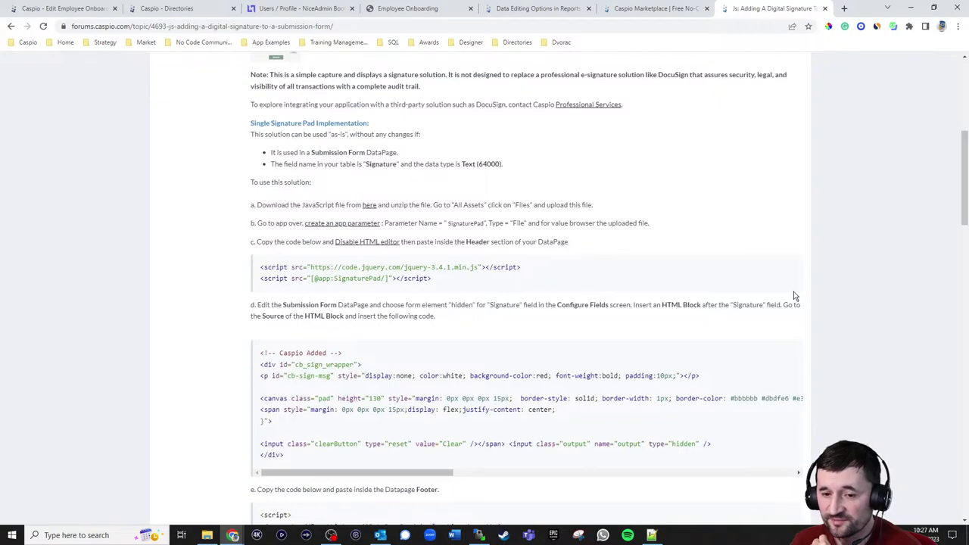
scroll(795, 296, up, 2)
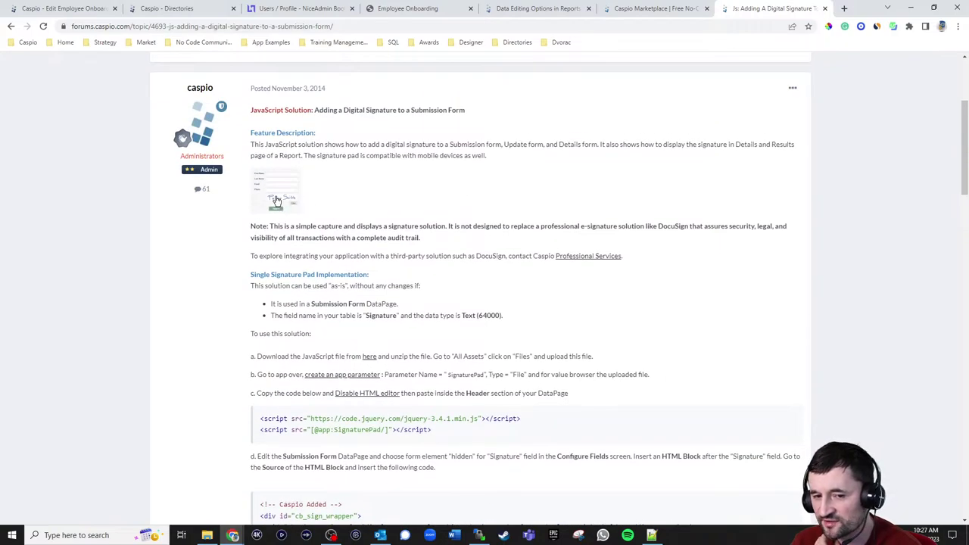
scroll(809, 290, down, 2)
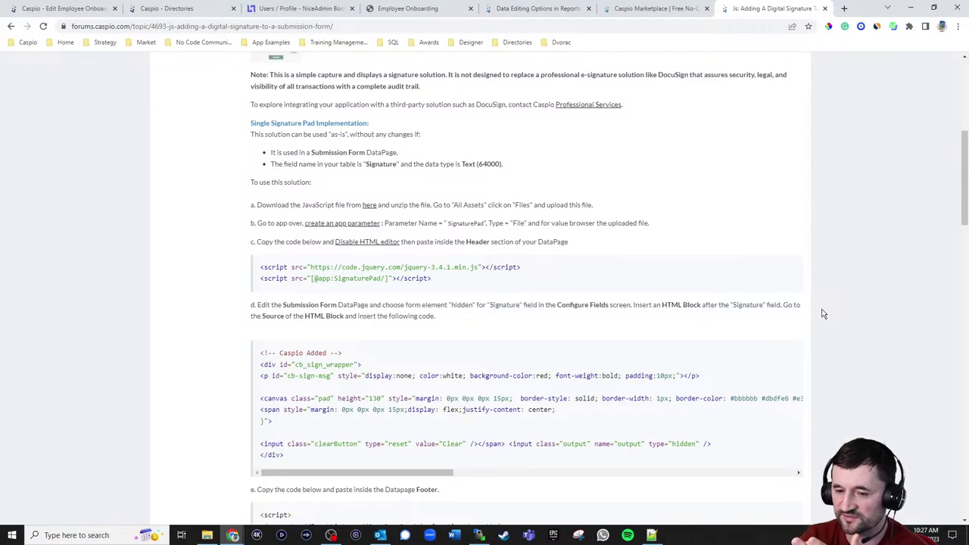
scroll(771, 221, down, 2)
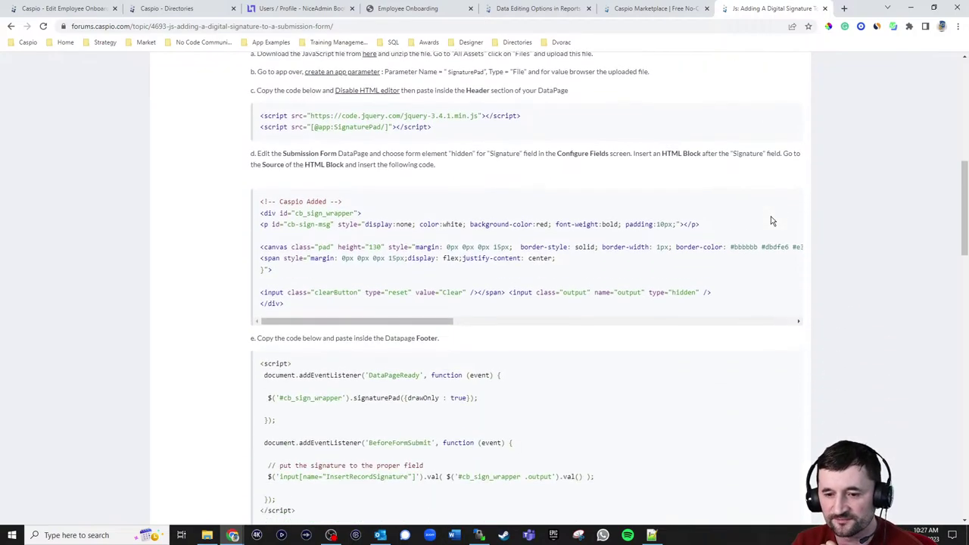
scroll(872, 260, down, 3)
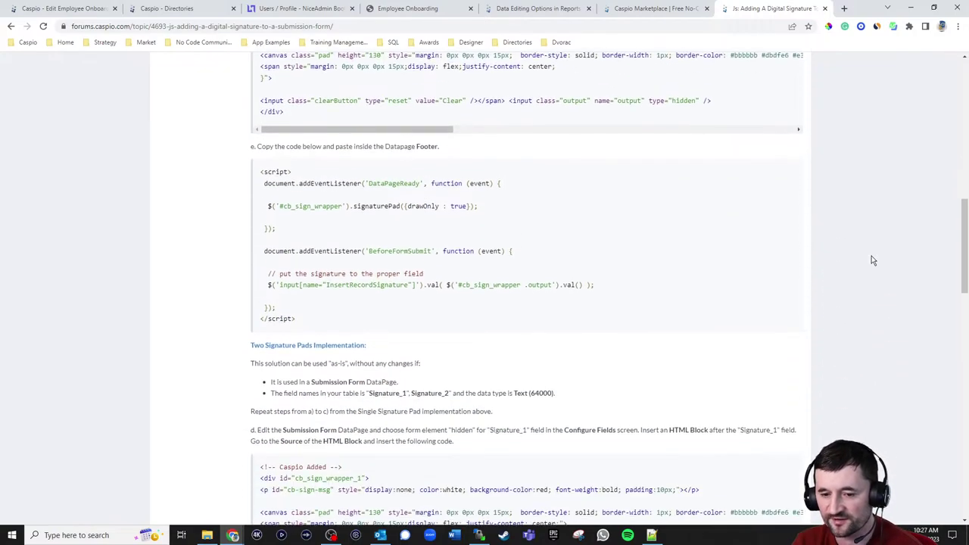
scroll(838, 246, down, 3)
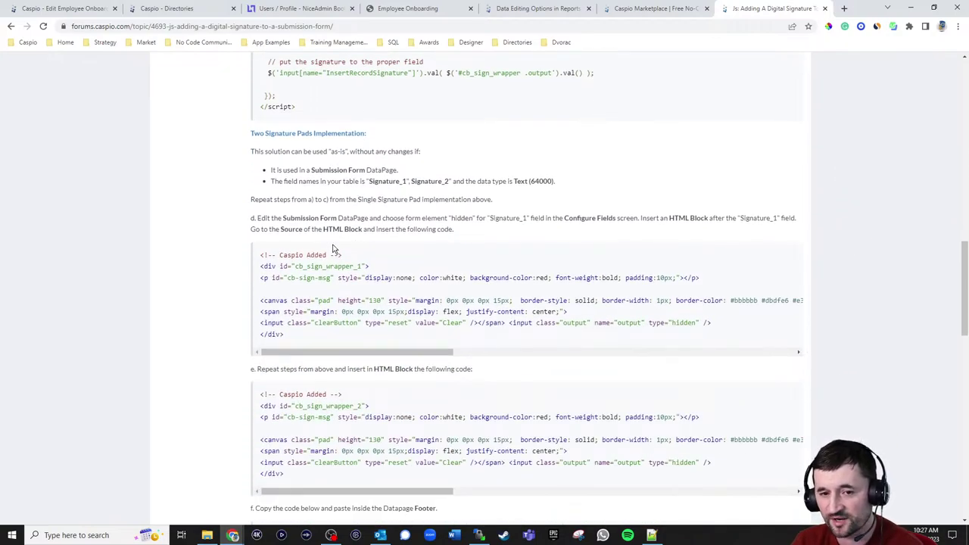
- Highlight part of the Two Signature Pads heading, then select the topic's URL
drag(315, 134, 374, 135)
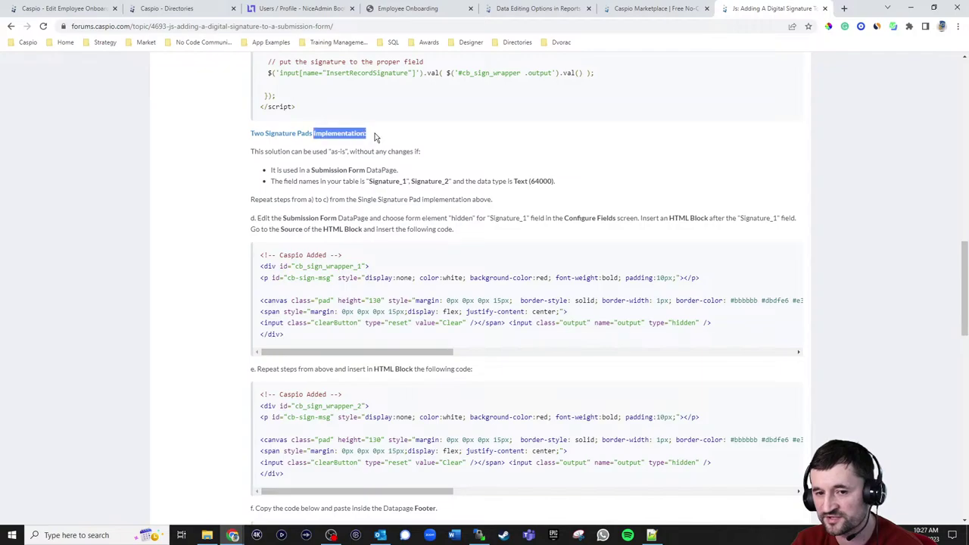
scroll(683, 266, up, 4)
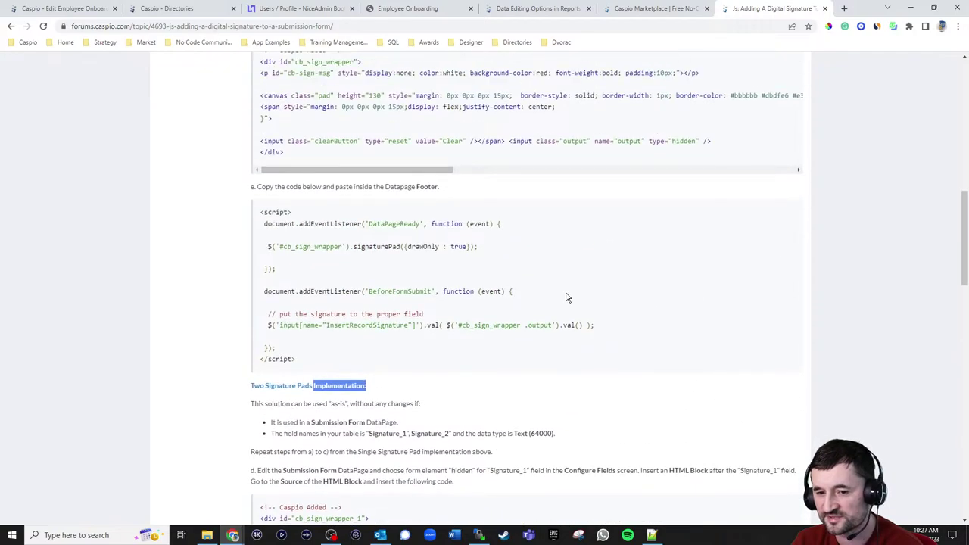
scroll(533, 252, up, 1)
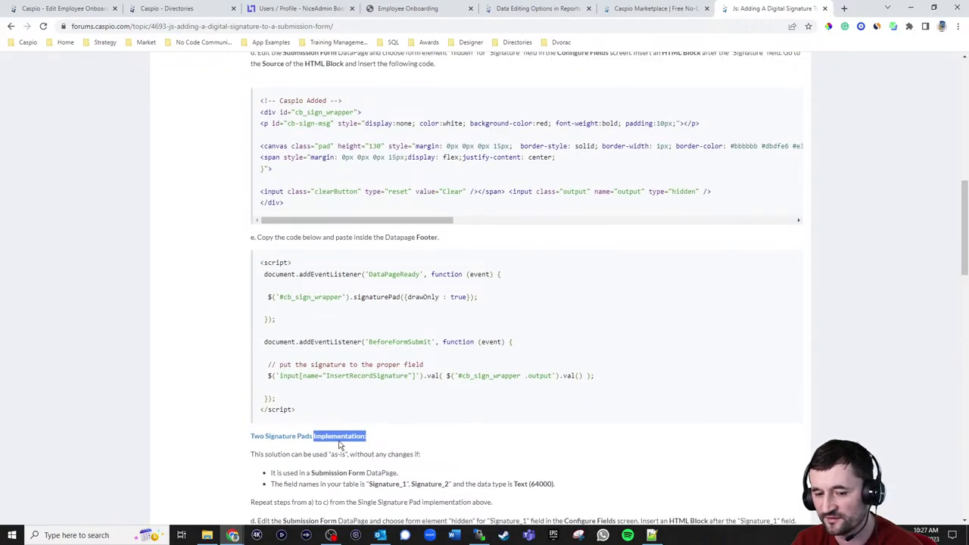
scroll(734, 299, up, 7)
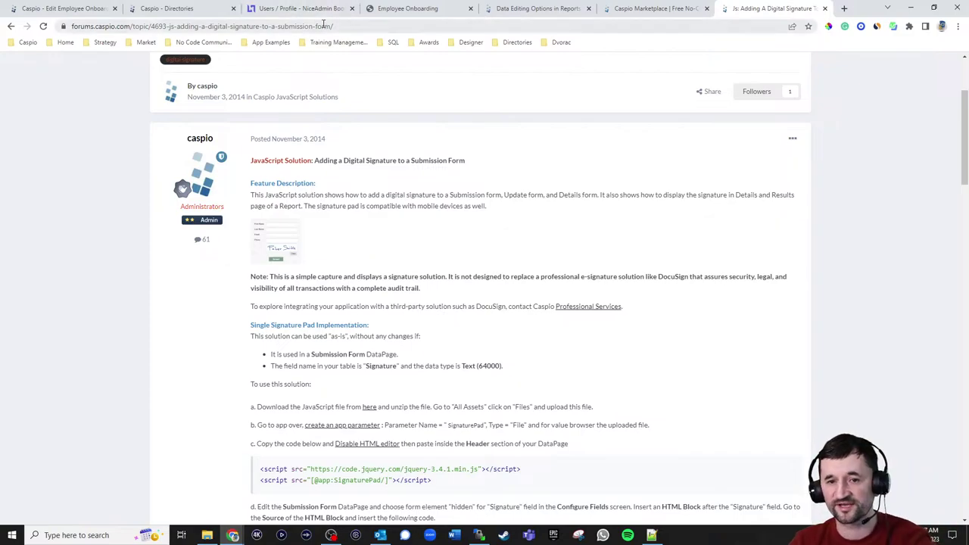
click(368, 26)
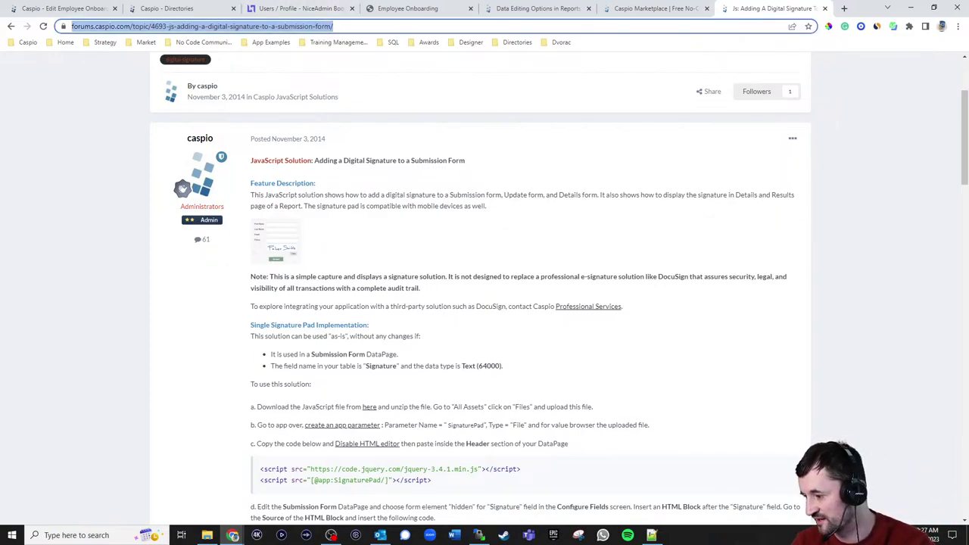
key(alt+Tab)
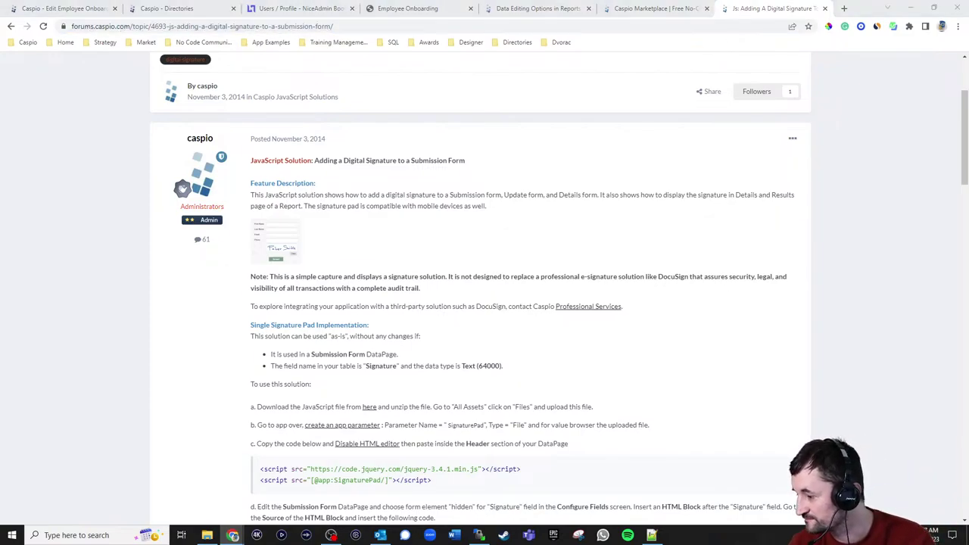
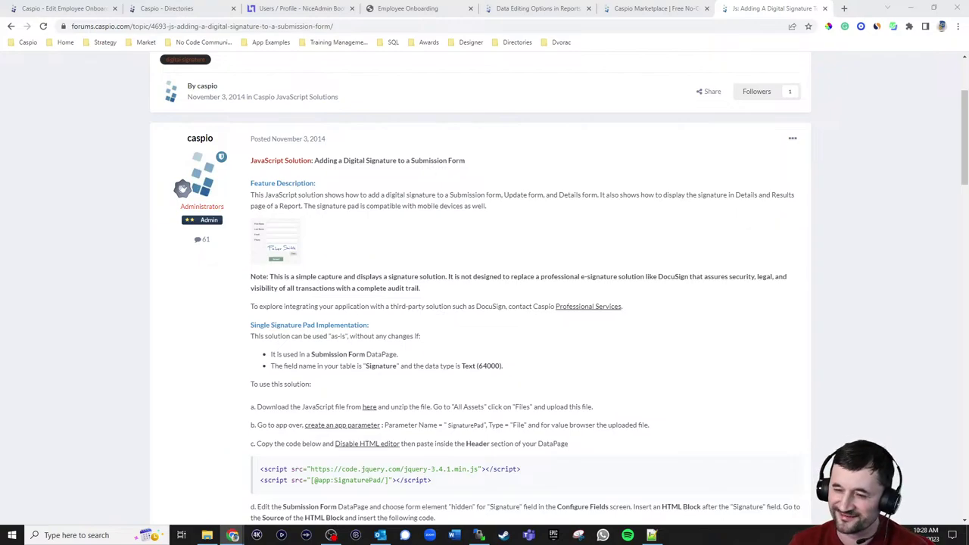
- Load the caspiodemo applicant-tracking sign-in page from someapp.com/np/jb in a new tab
scroll(892, 151, up, 2)
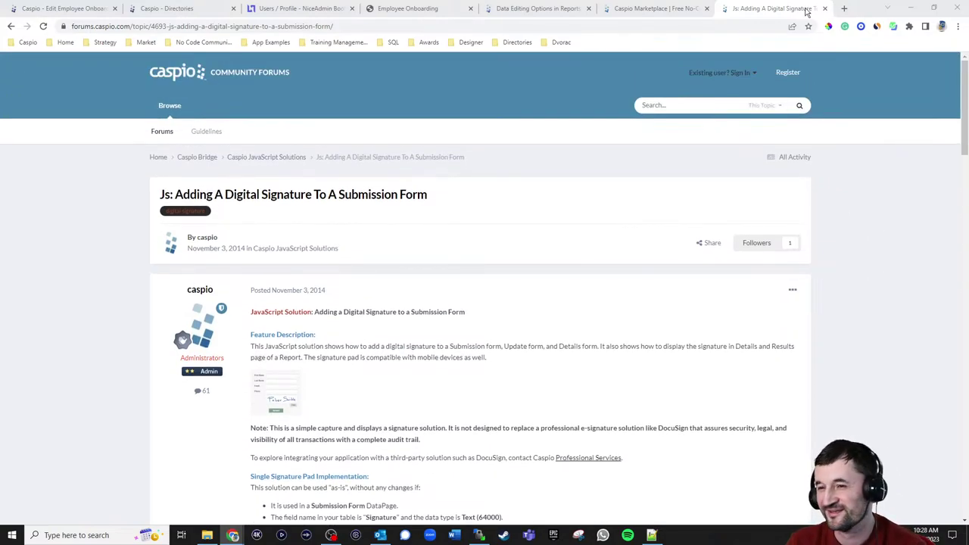
click(845, 9)
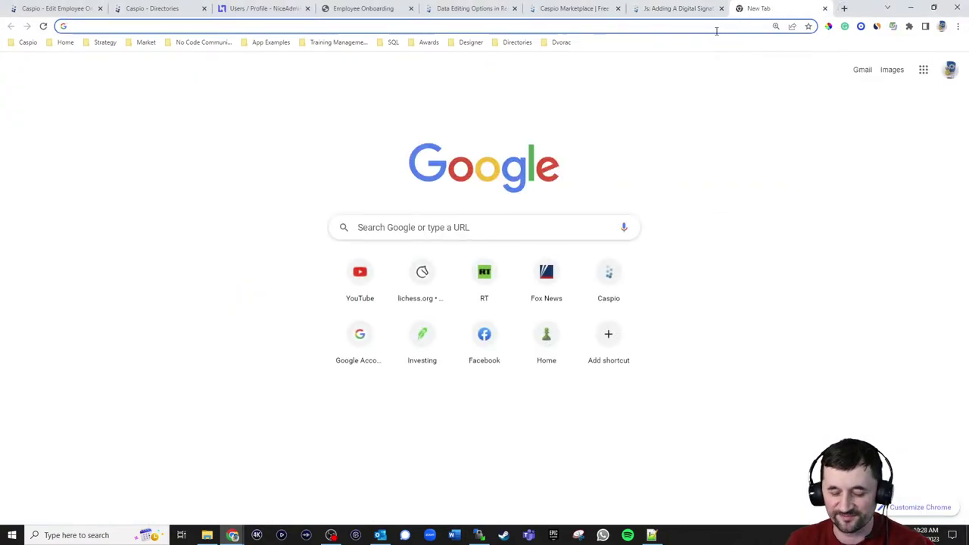
text(someapp.com/n)
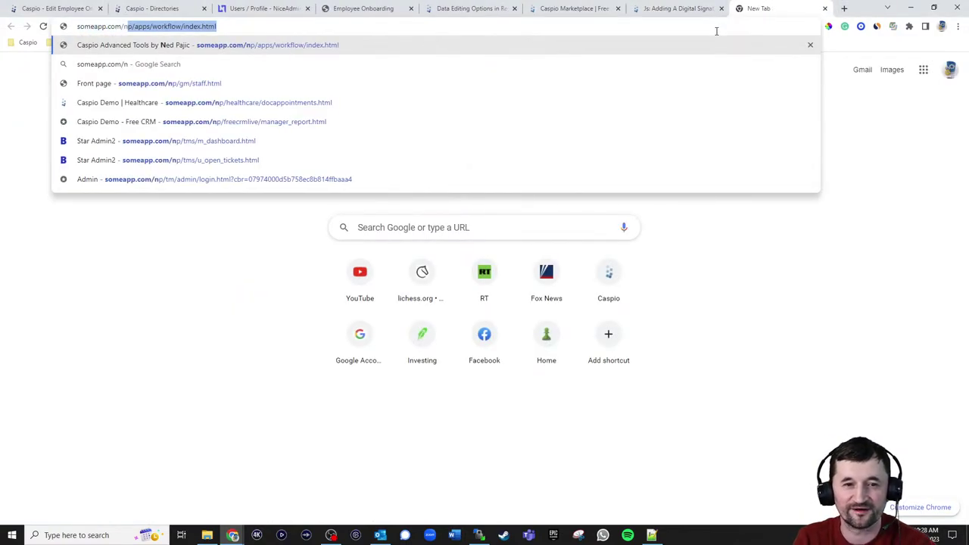
text(p/)
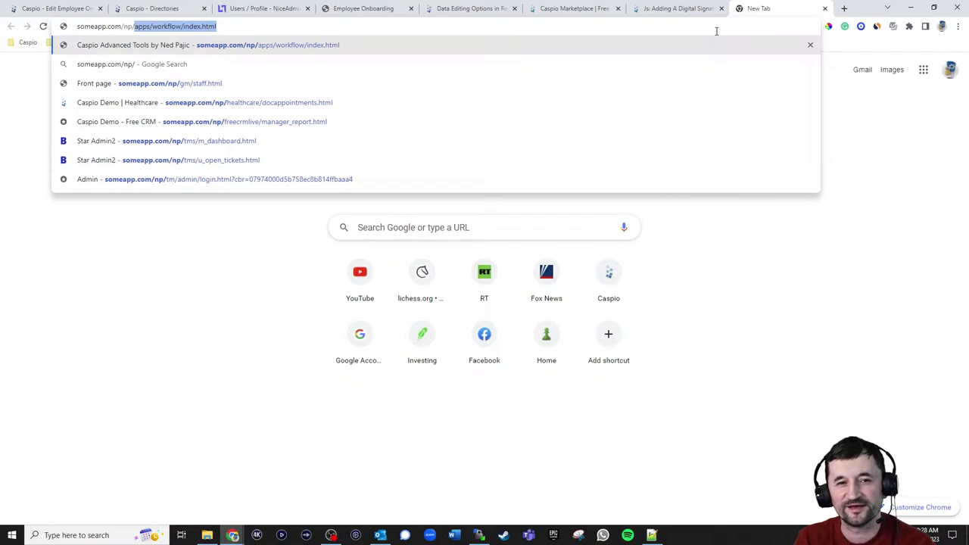
text(jb)
key(Return)
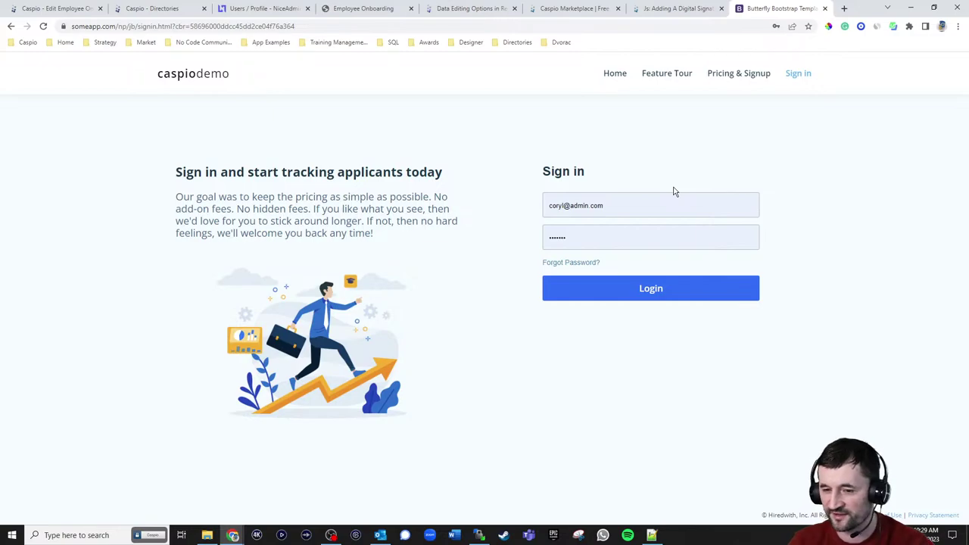
- Replace the prefilled e-mail with the account e-mail and attempt to sign in
triple_click(638, 205)
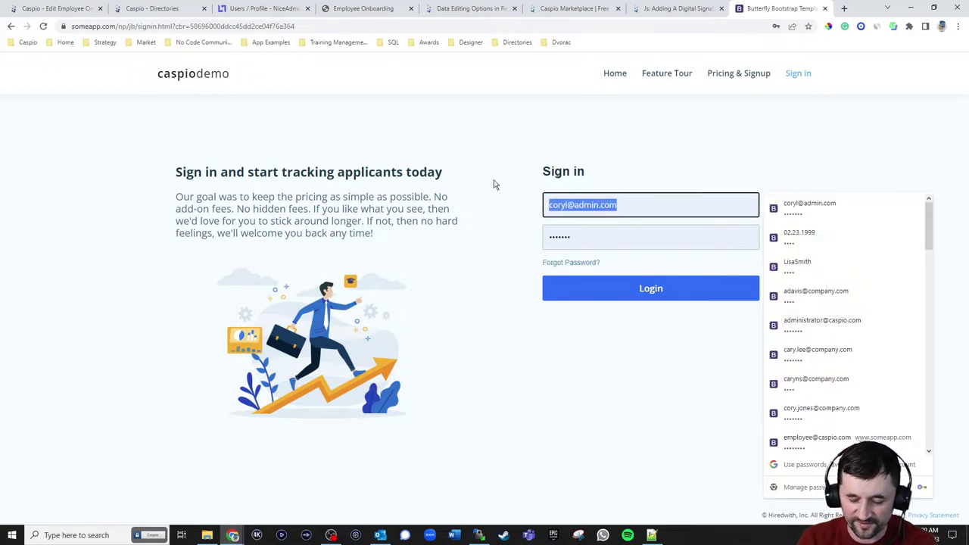
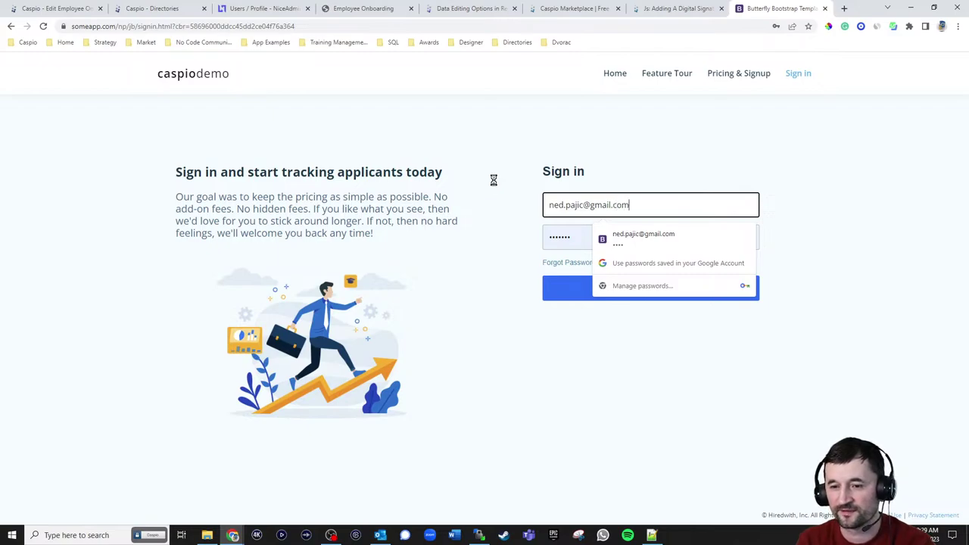
click(783, 169)
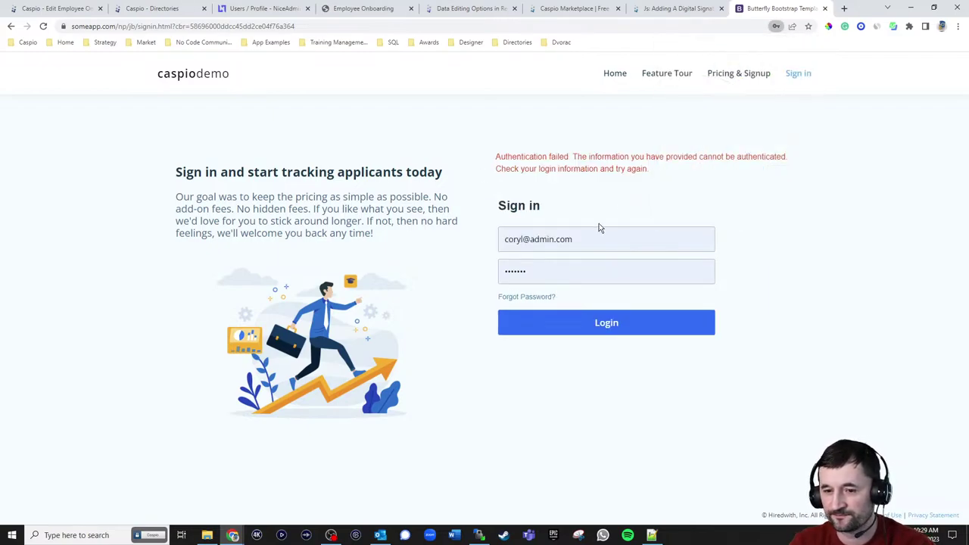
- Re-enter the account e-mail and password after the error, then log in to hiredwith
double_click(598, 234)
key(ctrl+a)
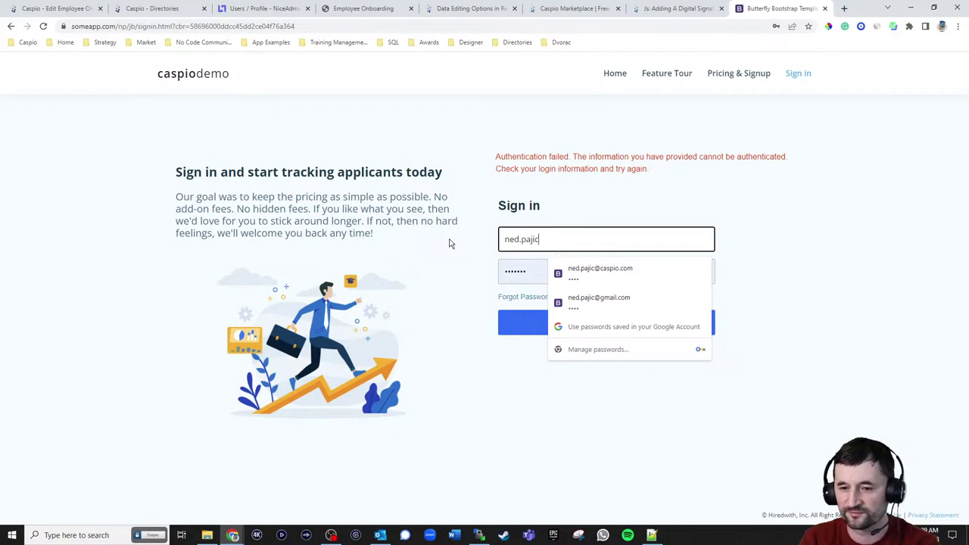
key(Tab)
text(•••)
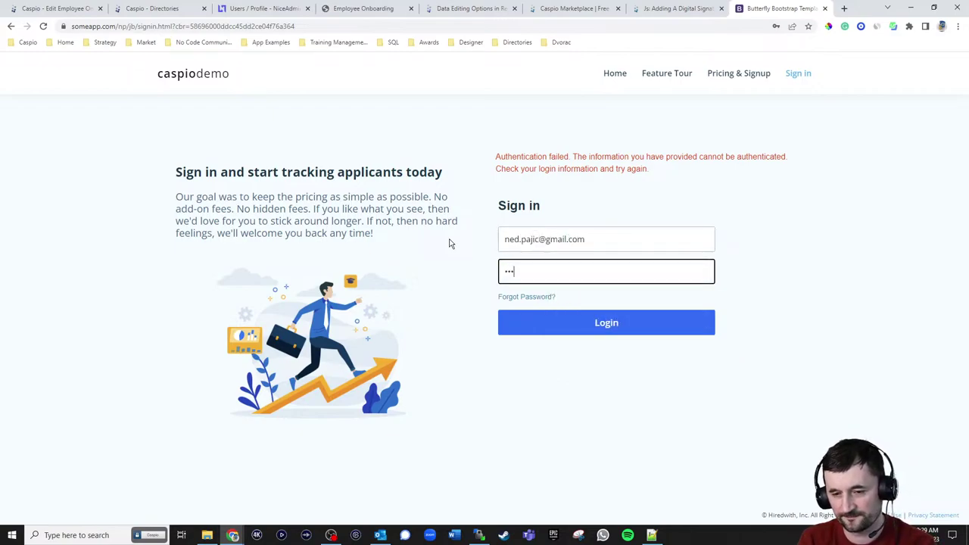
text(•)
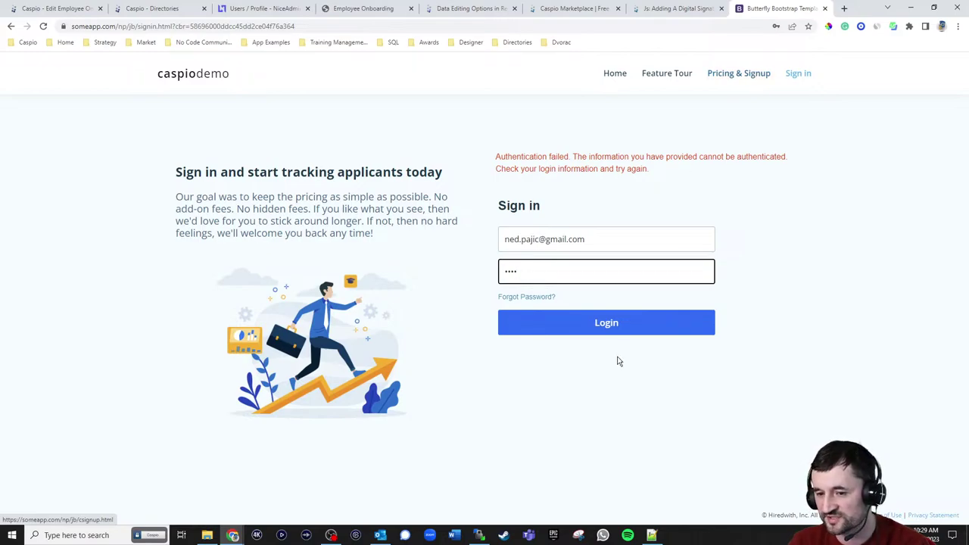
click(609, 326)
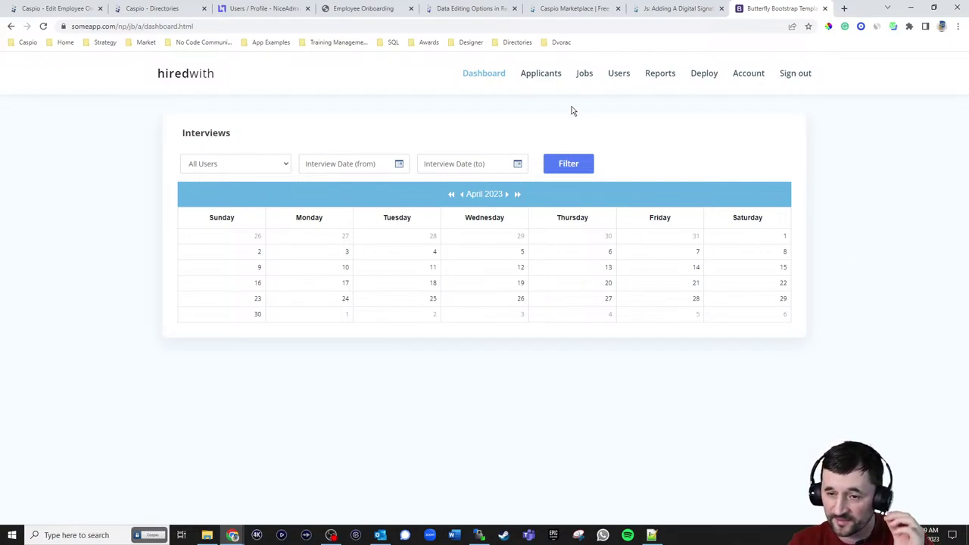
- Browse Applicants, open the first applicant's Edit Details form and close it, then go to Jobs
click(542, 76)
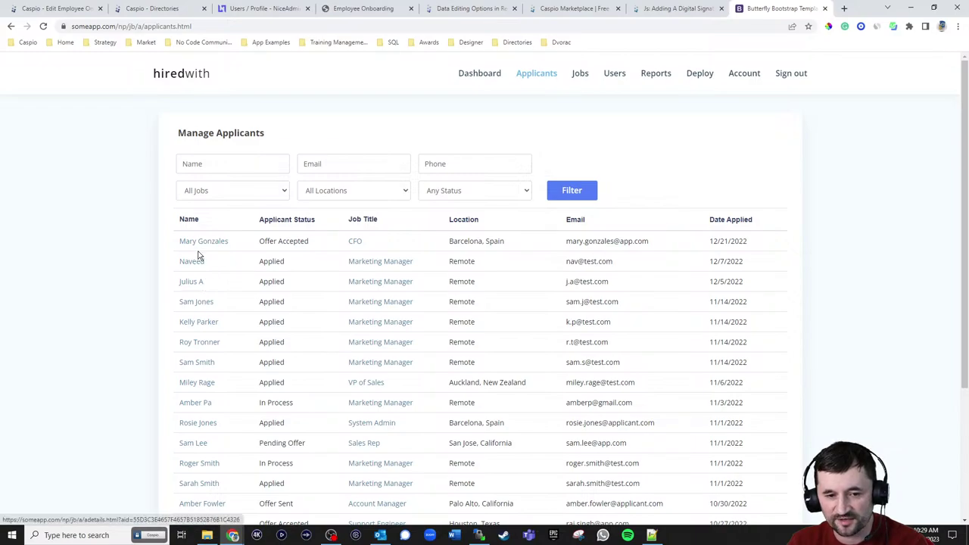
click(205, 252)
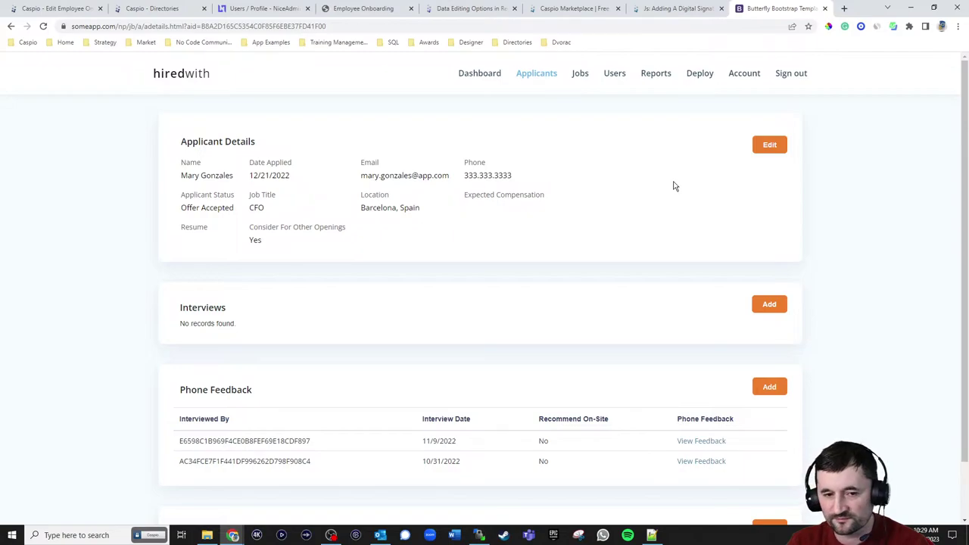
click(761, 150)
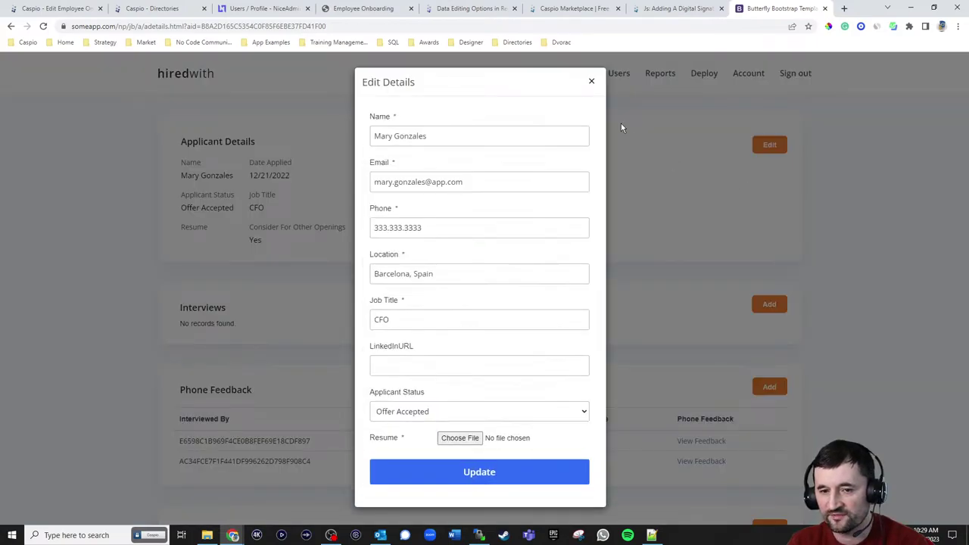
click(591, 81)
scroll(640, 180, down, 1)
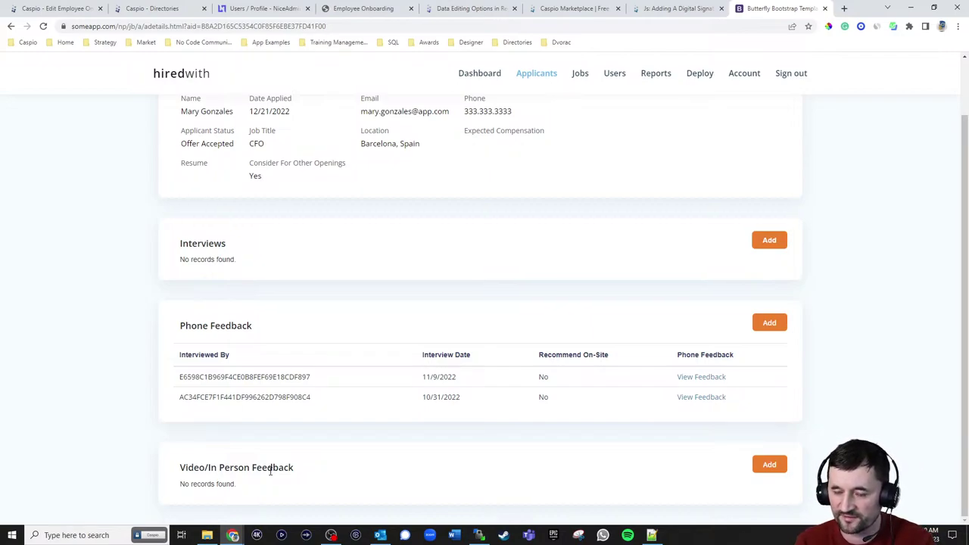
scroll(676, 212, up, 3)
click(578, 74)
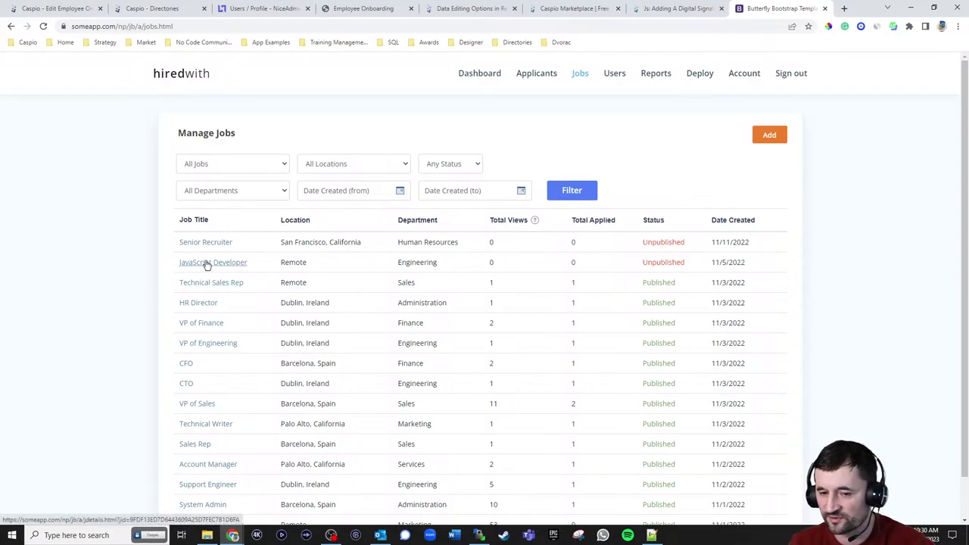
- Visit the Manage Users page, then move on to the Deploy page
click(614, 74)
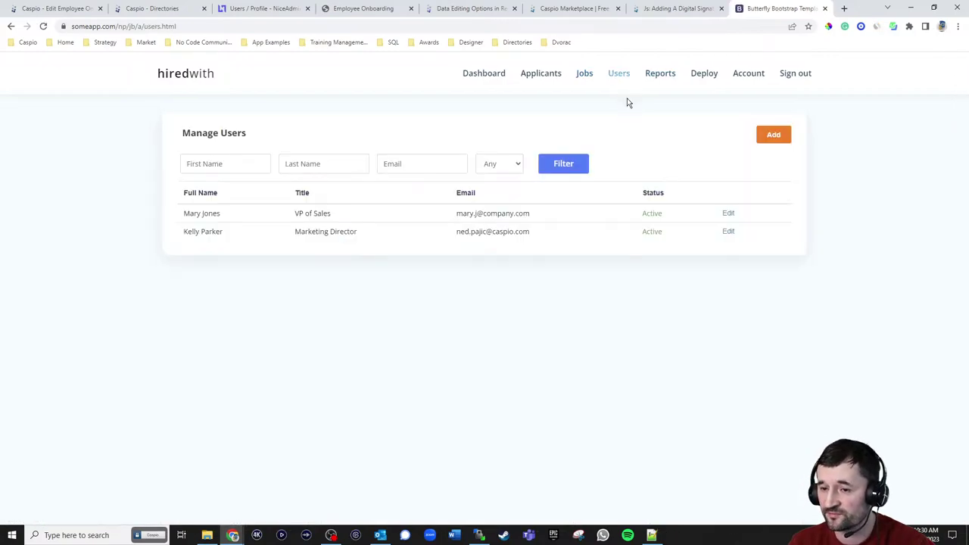
click(702, 79)
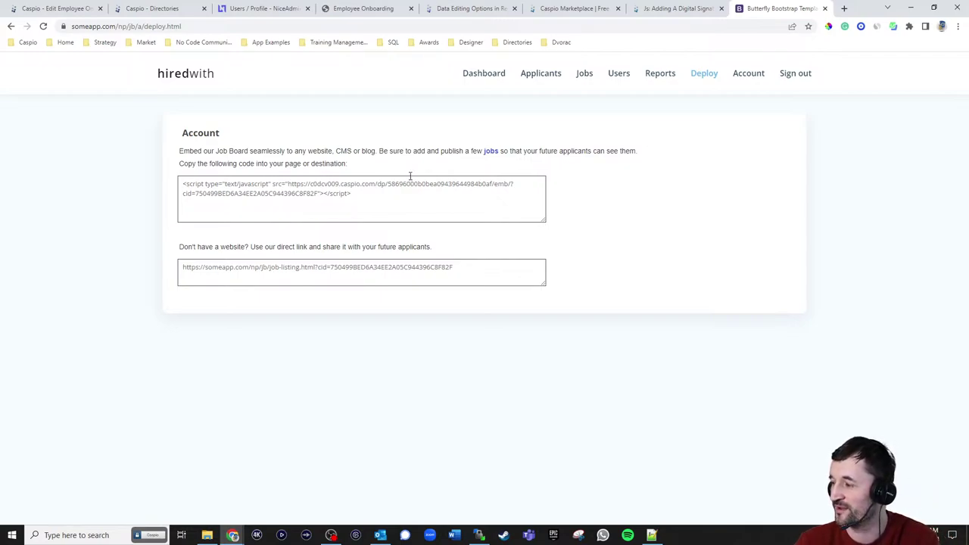
- Copy the direct job-listing link and load the public job board in a new tab
click(335, 193)
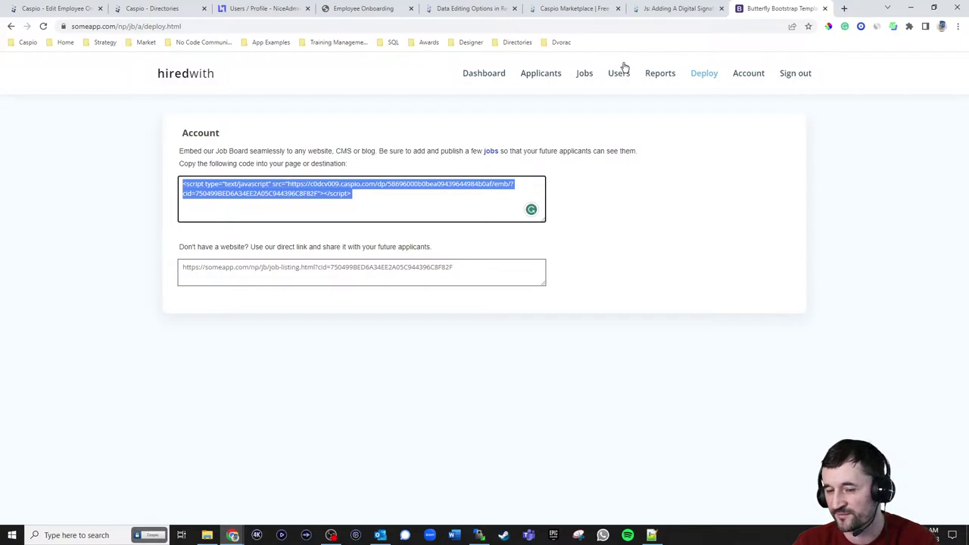
click(311, 268)
key(ctrl+c)
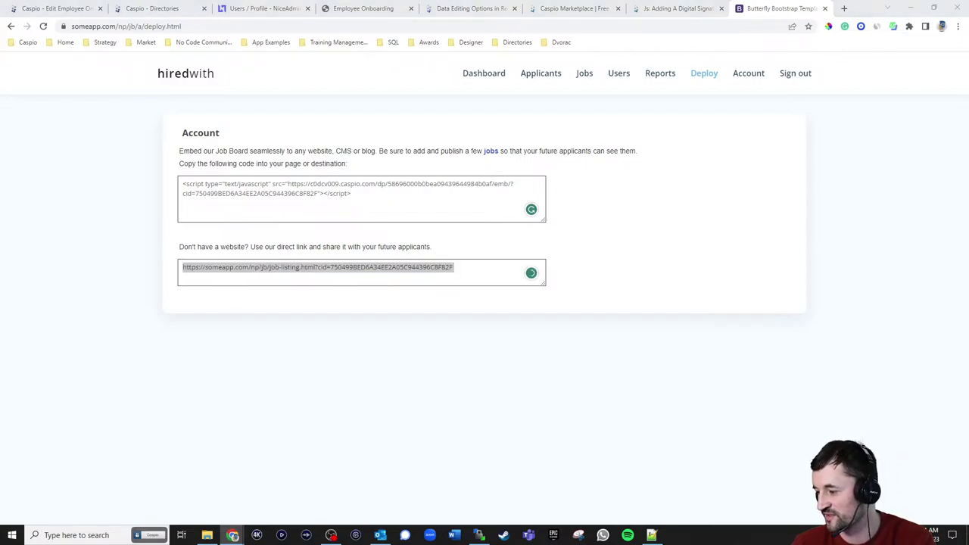
click(844, 9)
key(ctrl+v)
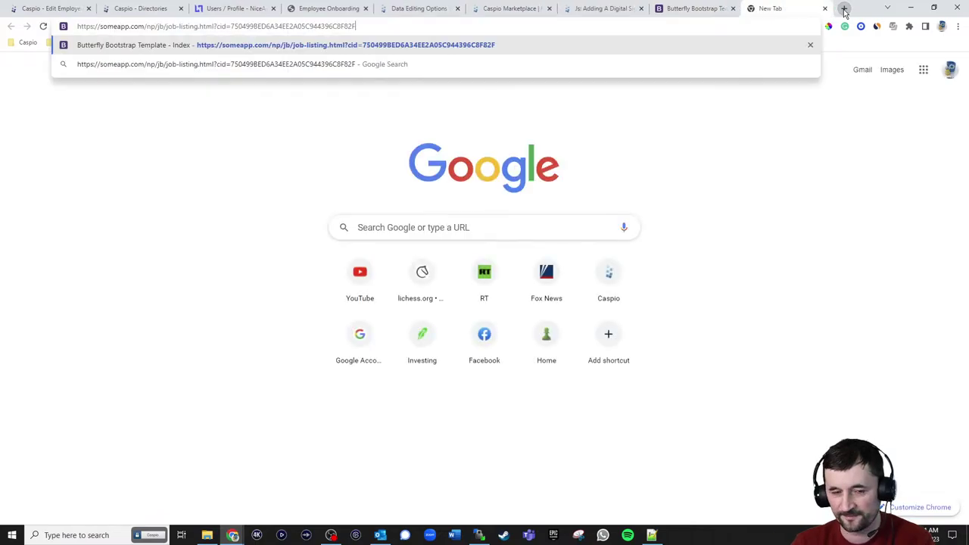
key(Return)
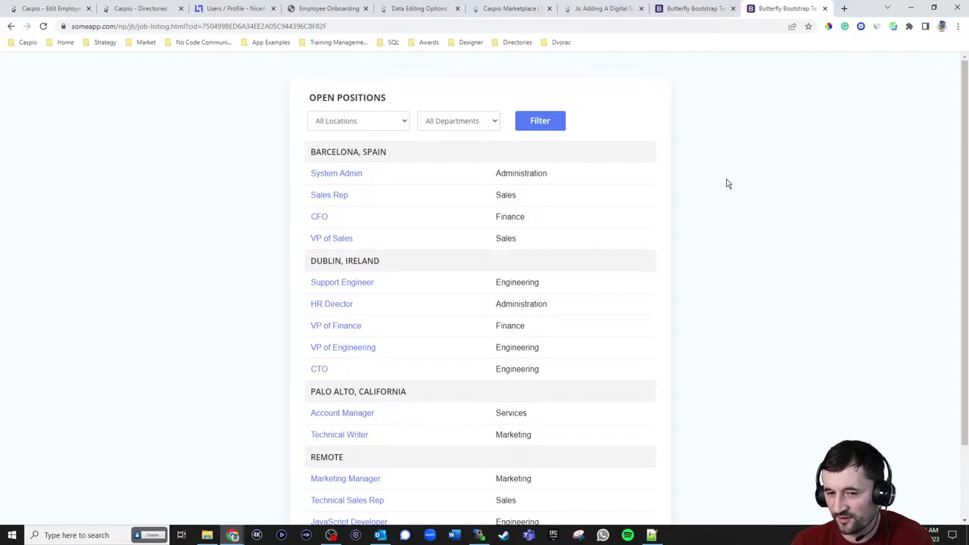
- Preview the System Admin posting's application form, then return to the Deploy page
click(339, 177)
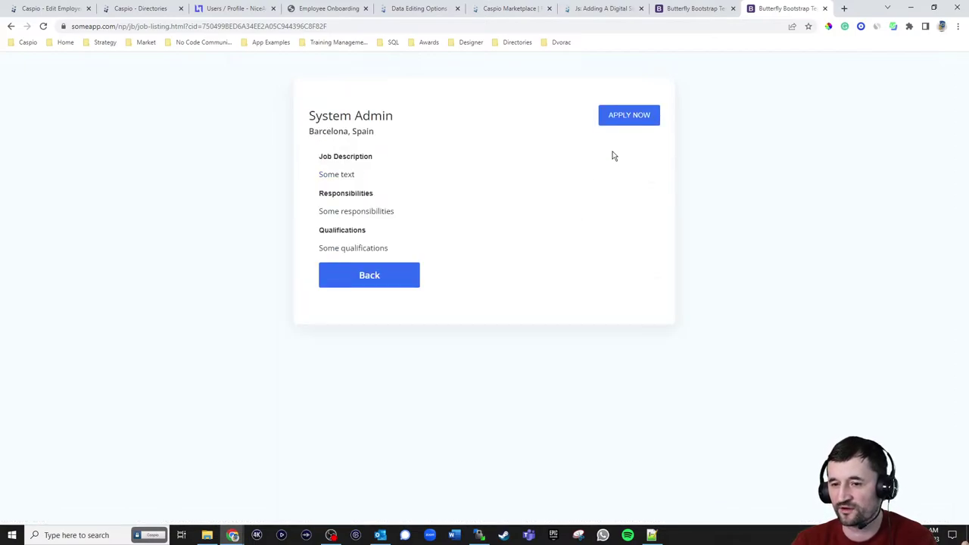
click(622, 117)
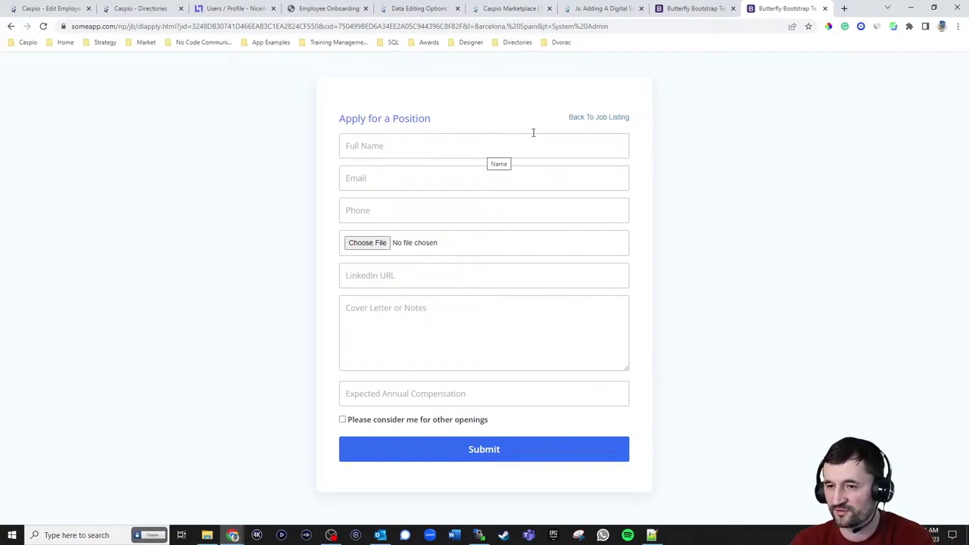
click(680, 13)
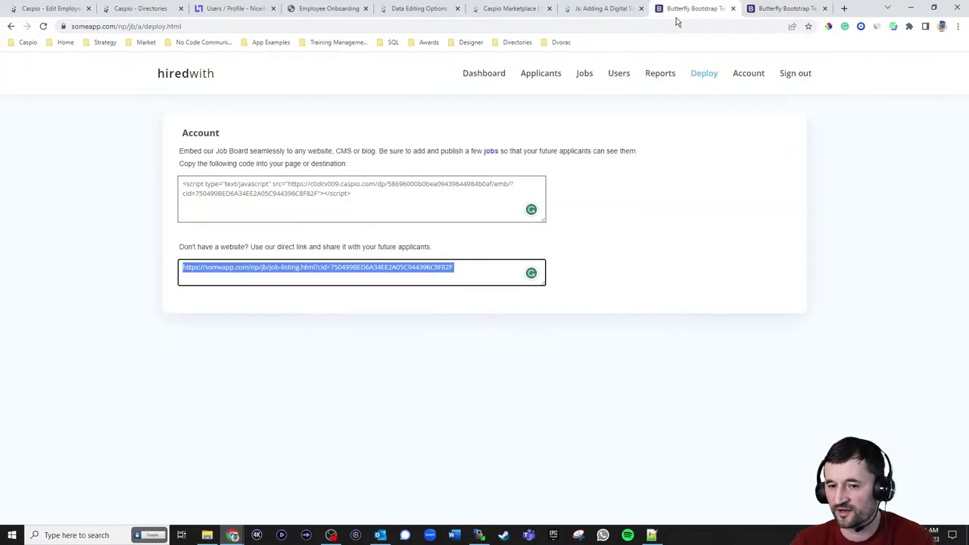
- Review the applicants list, revisit Deploy, then return to the April 2023 Interviews dashboard
click(542, 75)
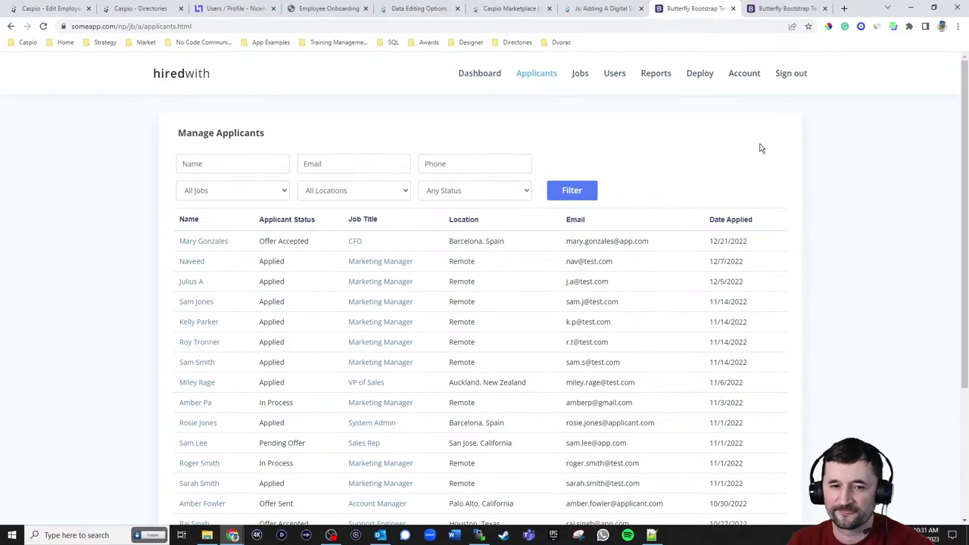
scroll(808, 192, down, 3)
scroll(811, 193, up, 3)
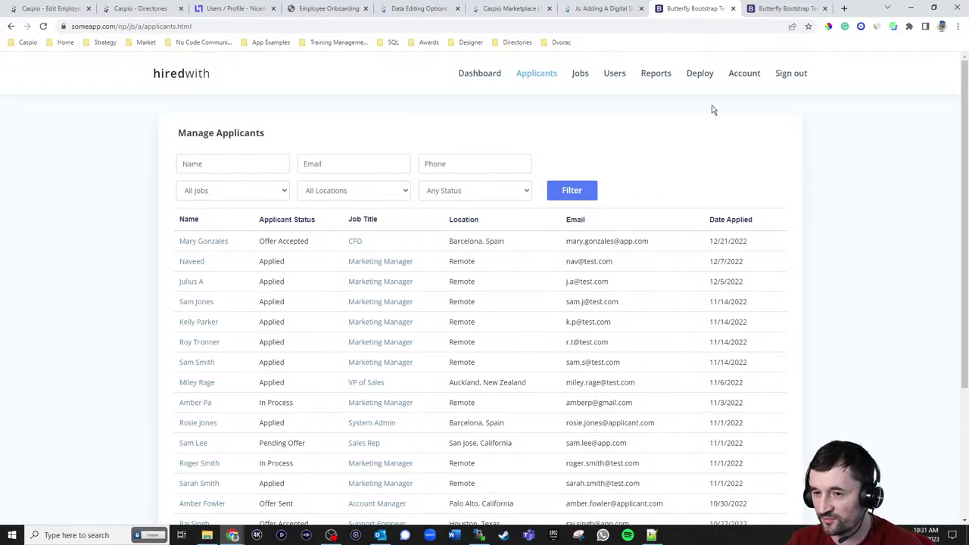
click(699, 73)
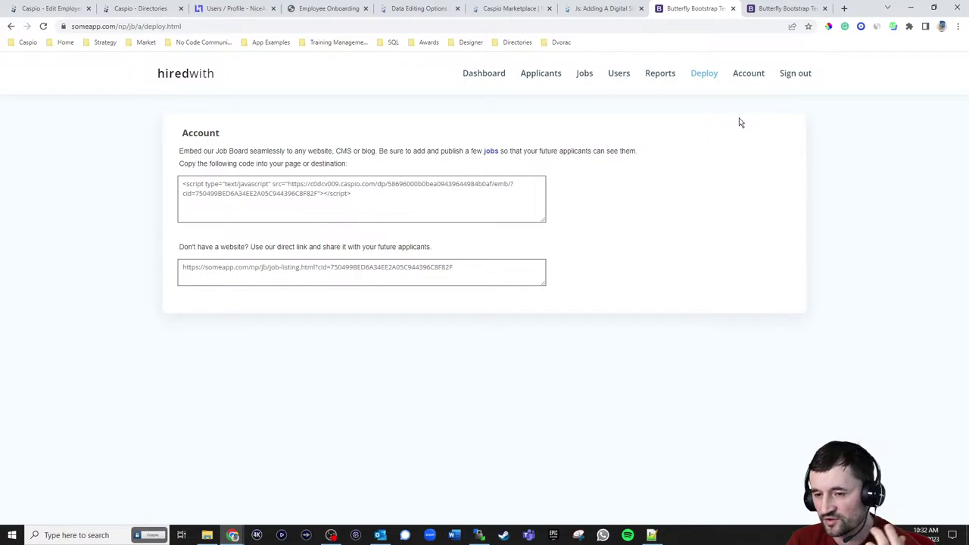
click(495, 81)
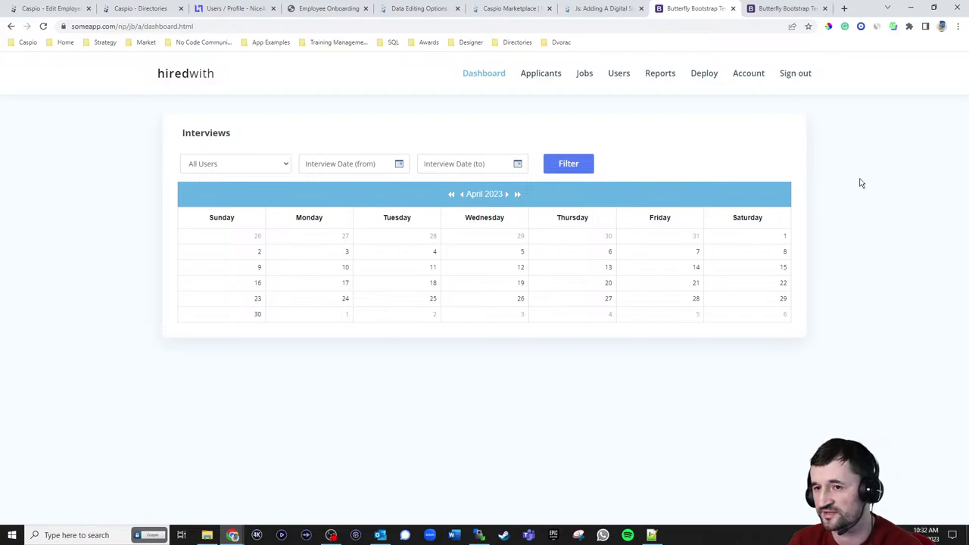
- Look over the app's user accounts, then return to Manage Applicants
click(620, 80)
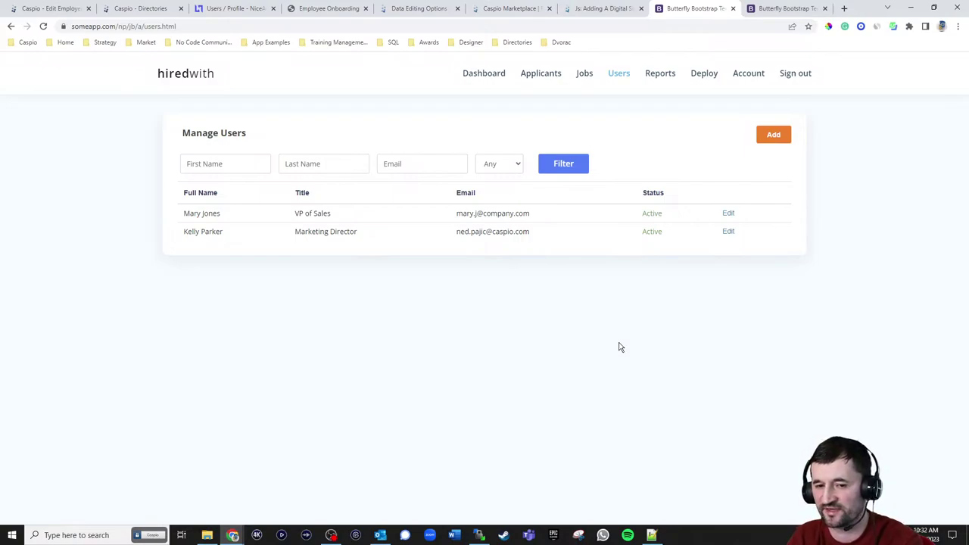
click(541, 80)
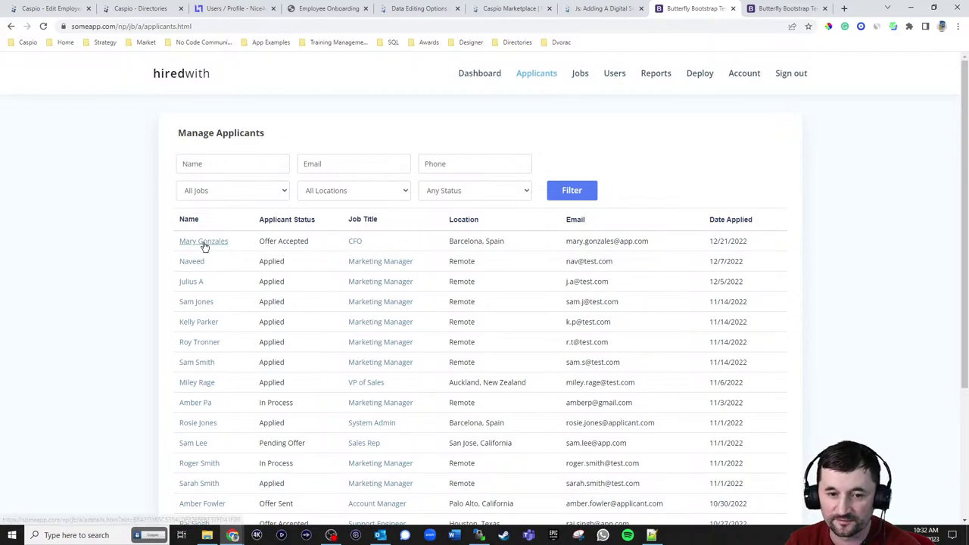
- Open the first applicant's details and start scheduling an interview under Interviews
click(205, 242)
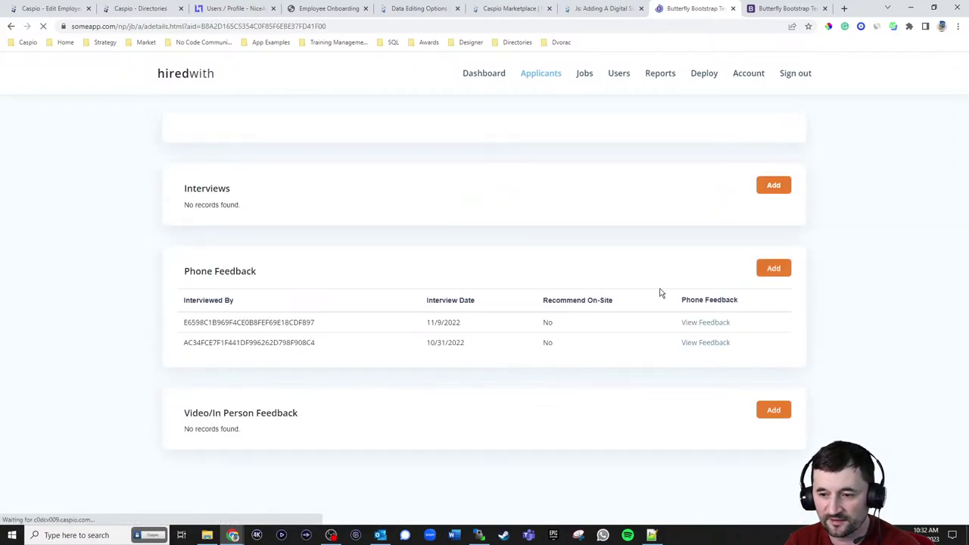
click(769, 304)
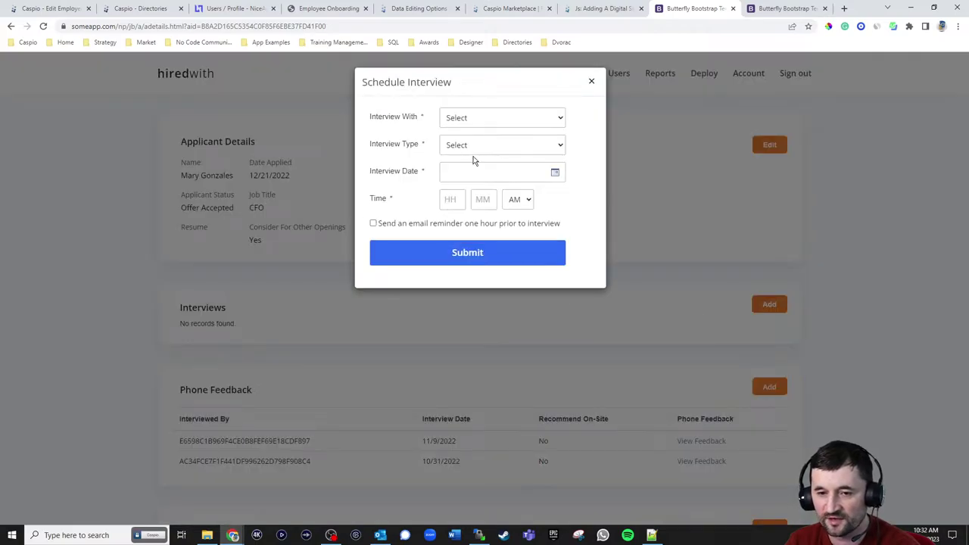
click(466, 118)
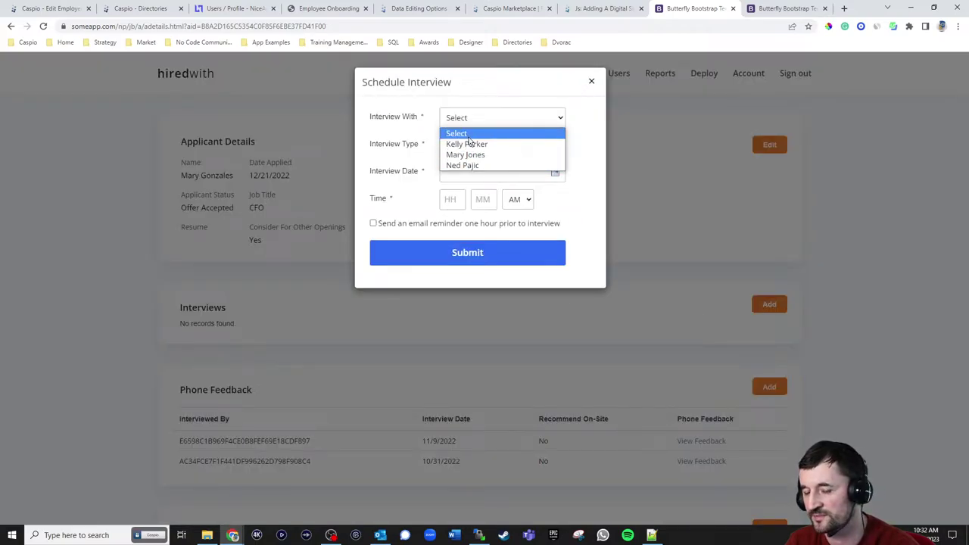
click(601, 125)
- Try a Phone Interview on 04/19/2023 with an interviewer, then close the form unsaved
click(488, 146)
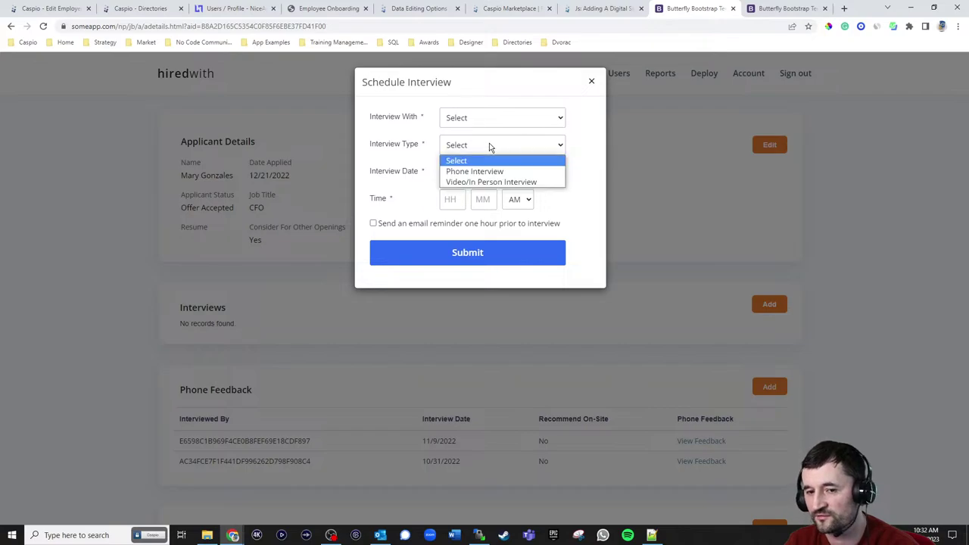
click(478, 172)
click(477, 171)
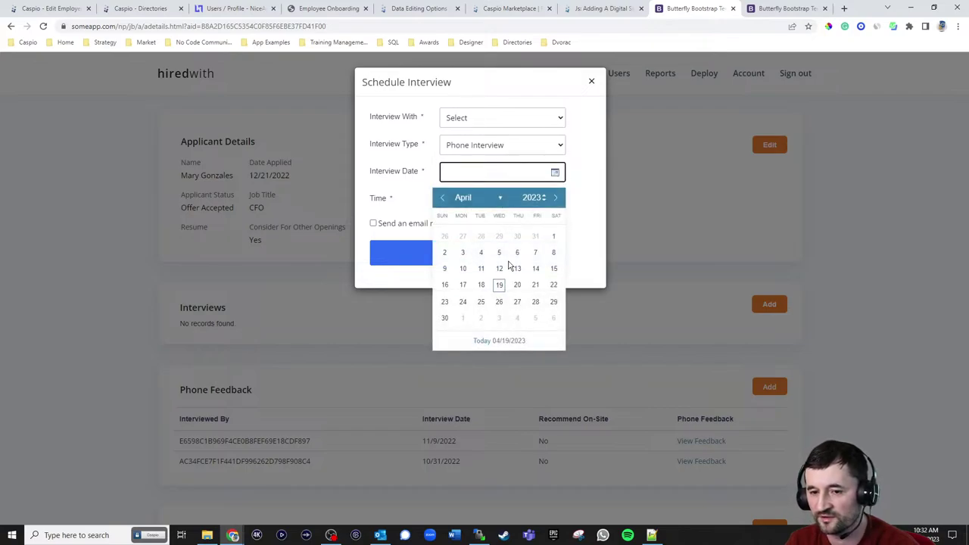
click(501, 282)
click(450, 199)
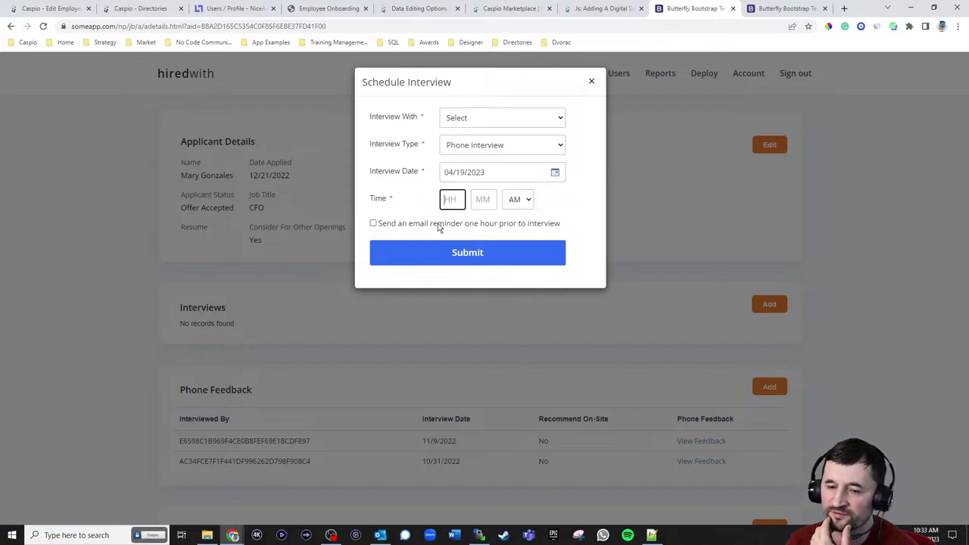
click(470, 123)
click(464, 156)
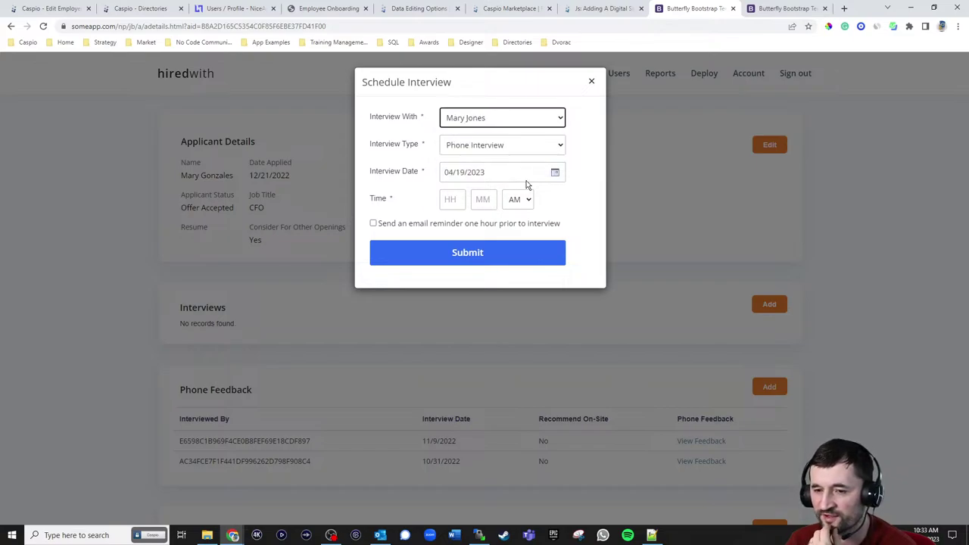
click(592, 82)
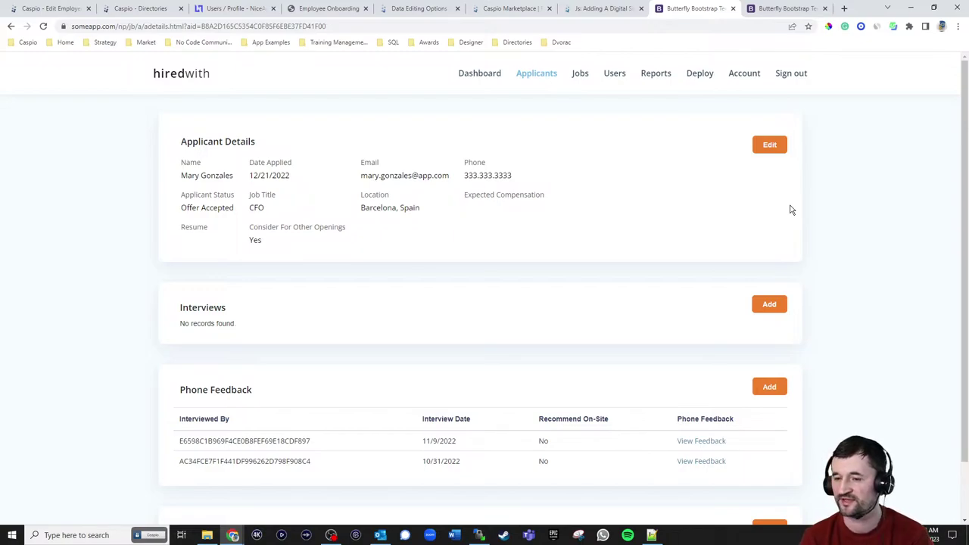
click(775, 148)
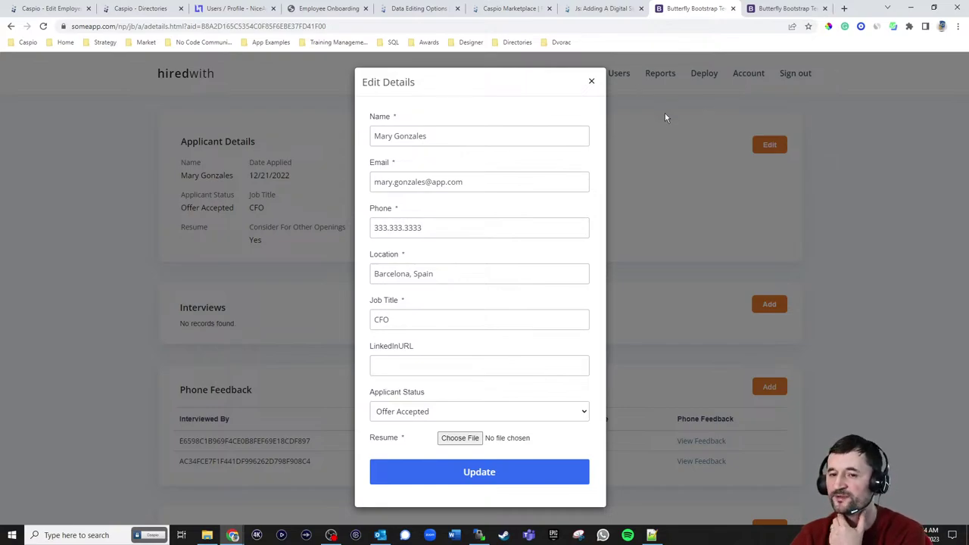
click(591, 82)
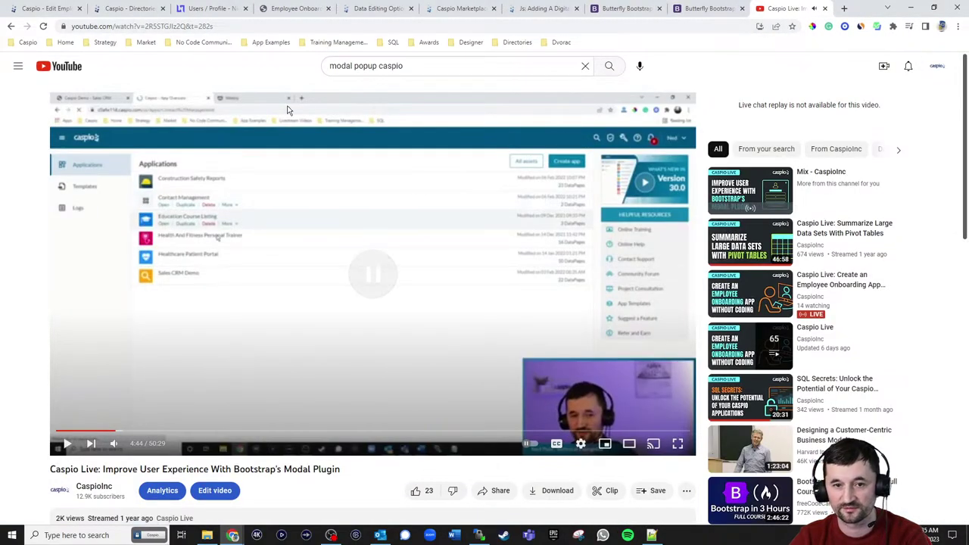
- Copy the Bootstrap modal video's URL and expand its description to reveal the download links
drag(187, 26, 43, 25)
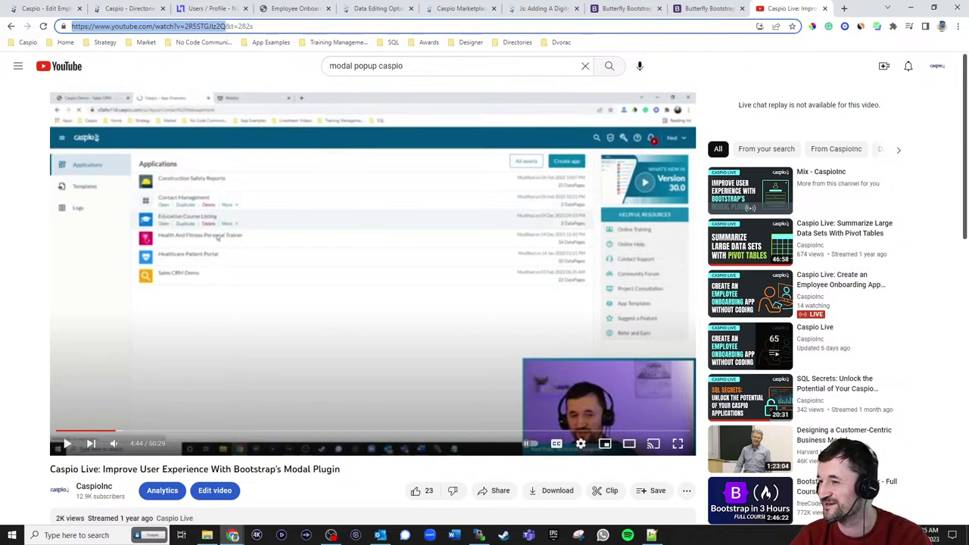
key(alt+Tab)
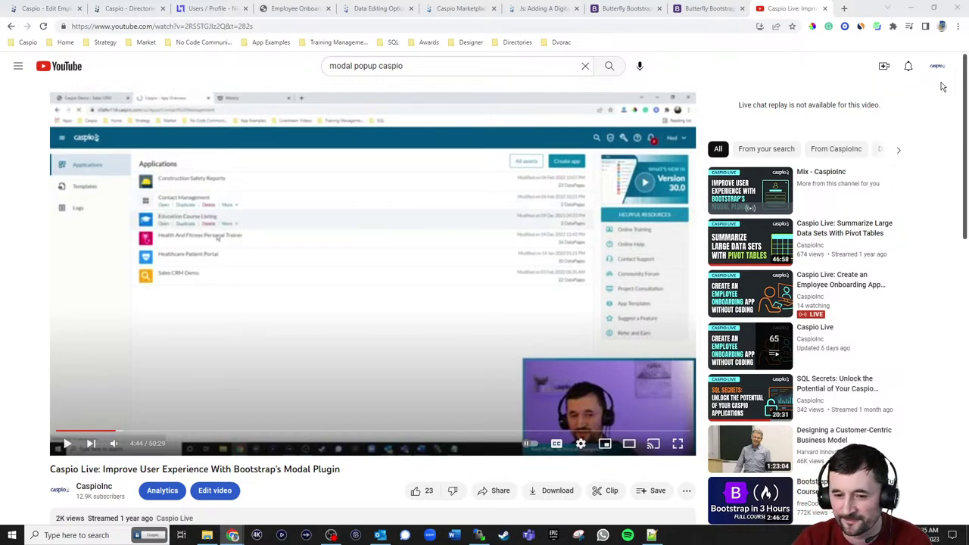
scroll(321, 227, down, 1)
scroll(321, 226, down, 2)
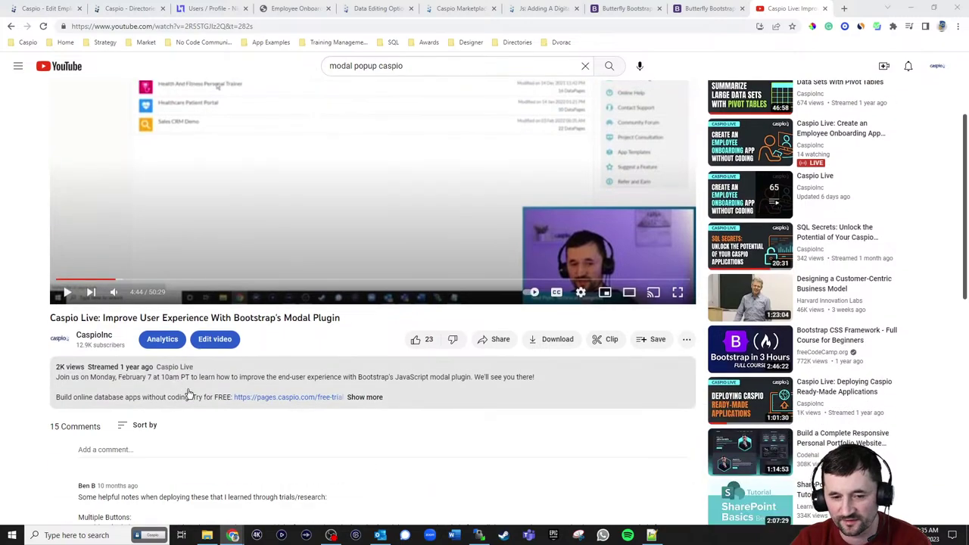
click(363, 397)
scroll(313, 330, down, 1)
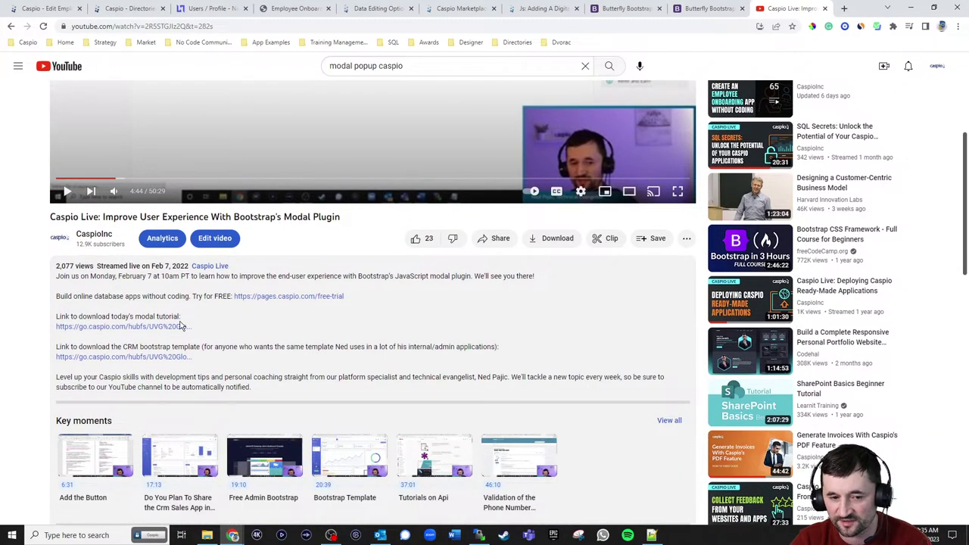